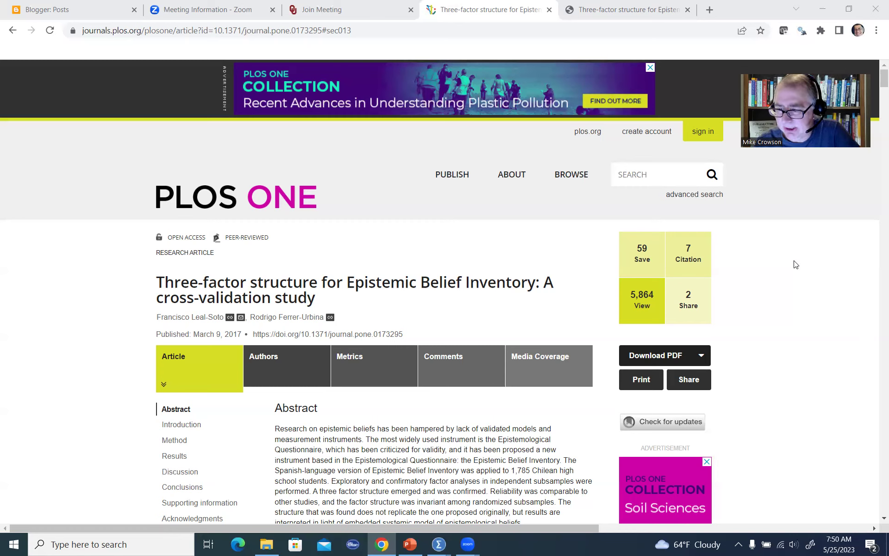
- Check Table 2 with the component loadings in the article's PDF and return to the article page
{"action": "left_click", "coordinate": [637, 17]}
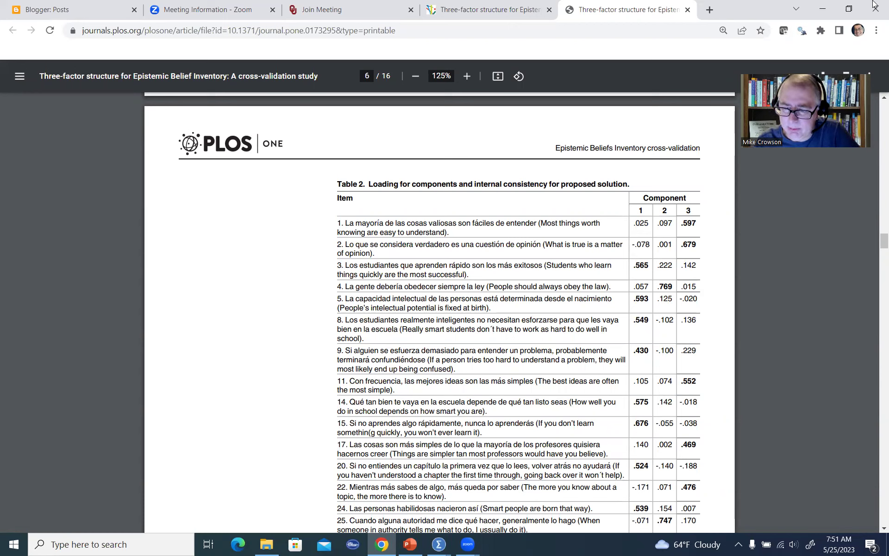
{"action": "left_click", "coordinate": [505, 11]}
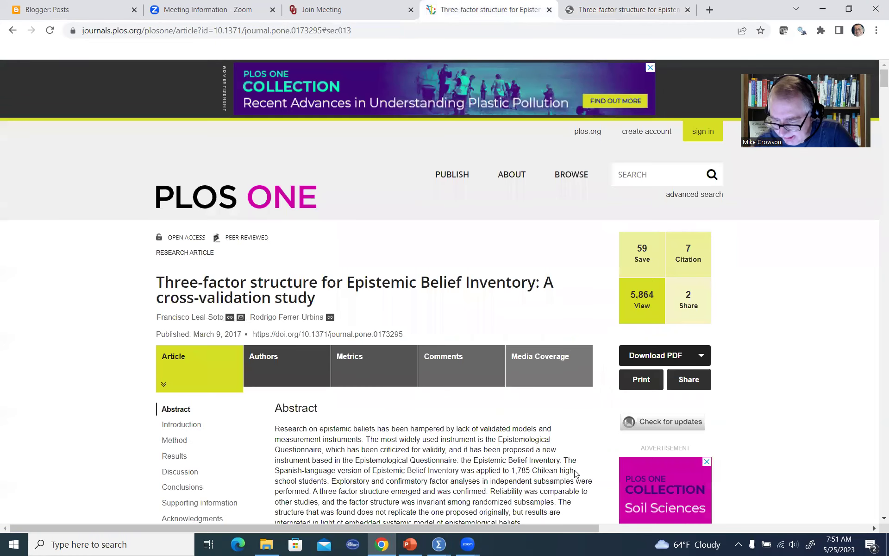
- Switch to SPSS Statistics, start a factor analysis and add items ce1 through ce5 as its variables
{"action": "key", "text": "alt+Tab"}
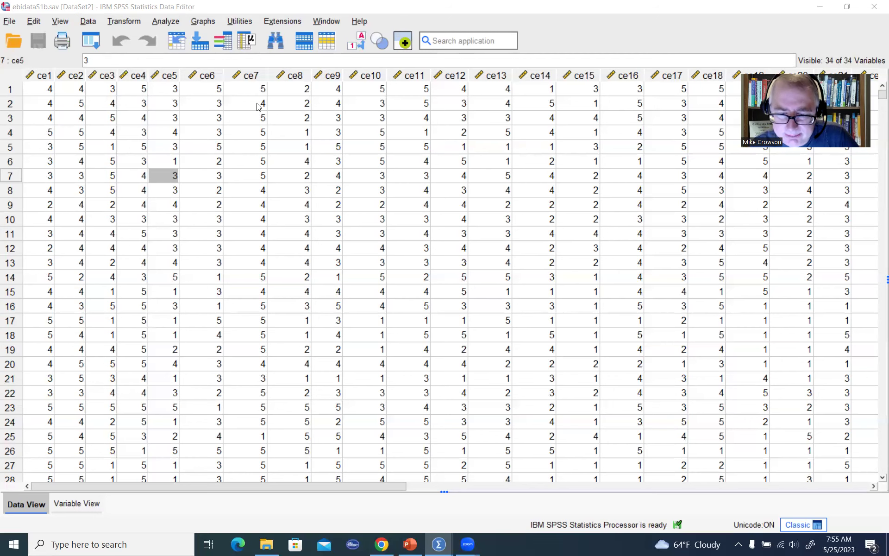
{"action": "left_click", "coordinate": [165, 22]}
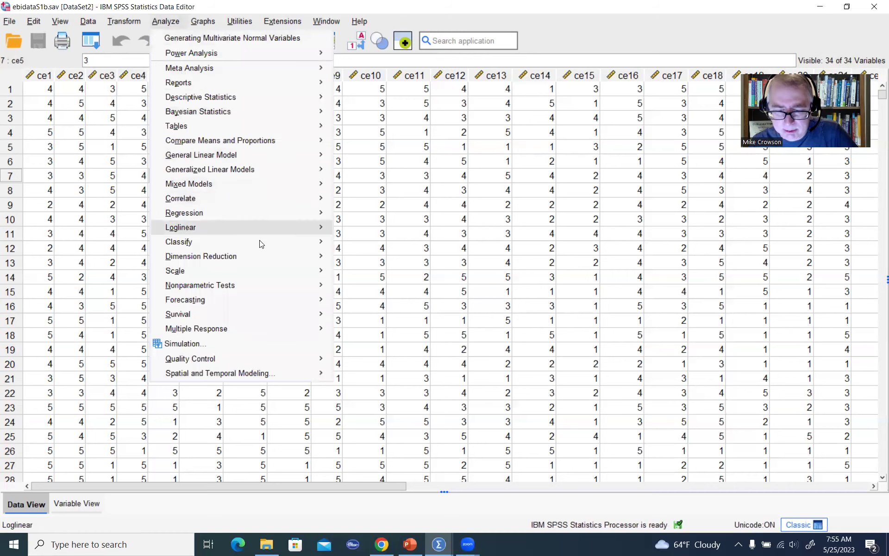
{"action": "mouse_move", "coordinate": [265, 255]}
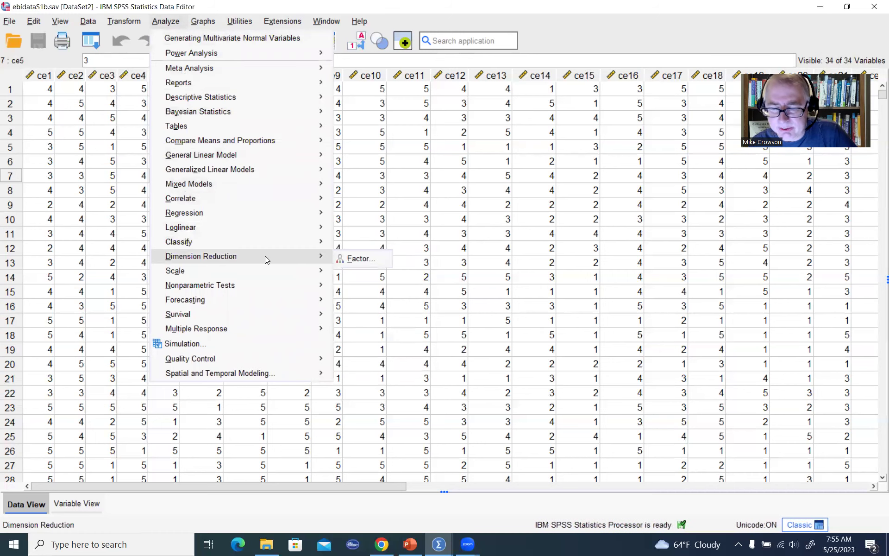
{"action": "left_click", "coordinate": [372, 258]}
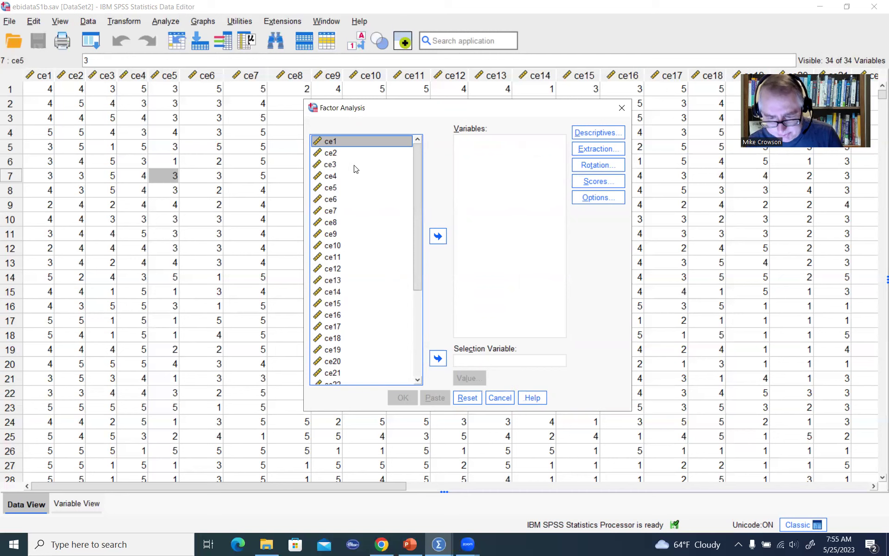
{"action": "left_click", "coordinate": [335, 188], "text": "shift"}
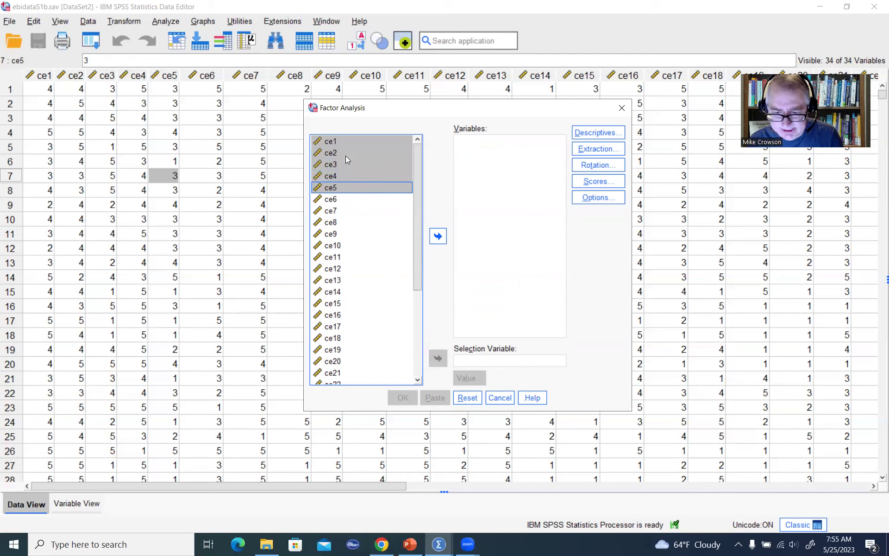
{"action": "left_click", "coordinate": [436, 237]}
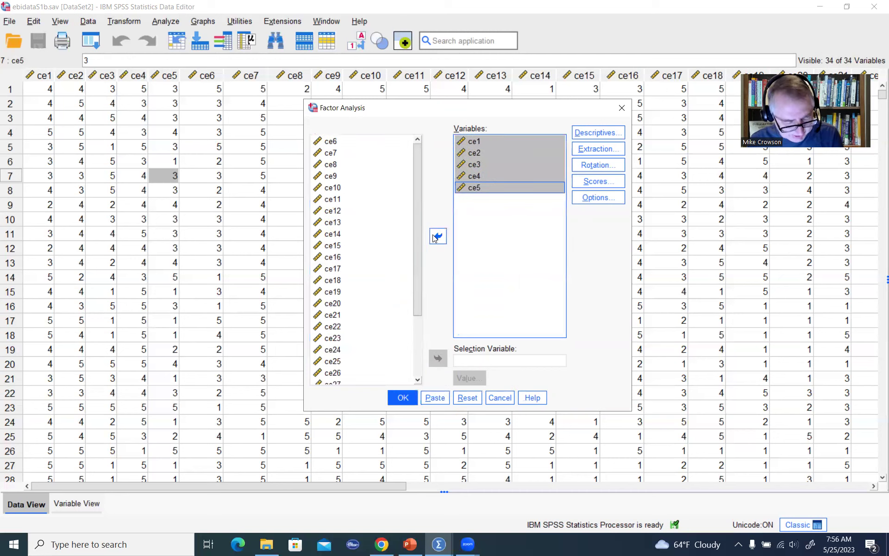
- Add items ce8, ce9, ce11, ce14 and ce15 to the factor analysis variables
{"action": "left_click", "coordinate": [331, 165]}
{"action": "left_click", "coordinate": [438, 237]}
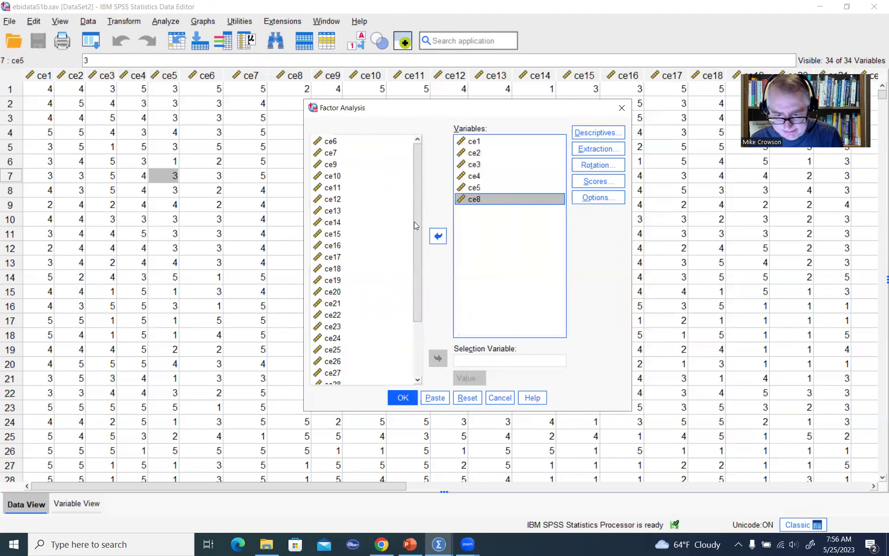
{"action": "left_click", "coordinate": [341, 165]}
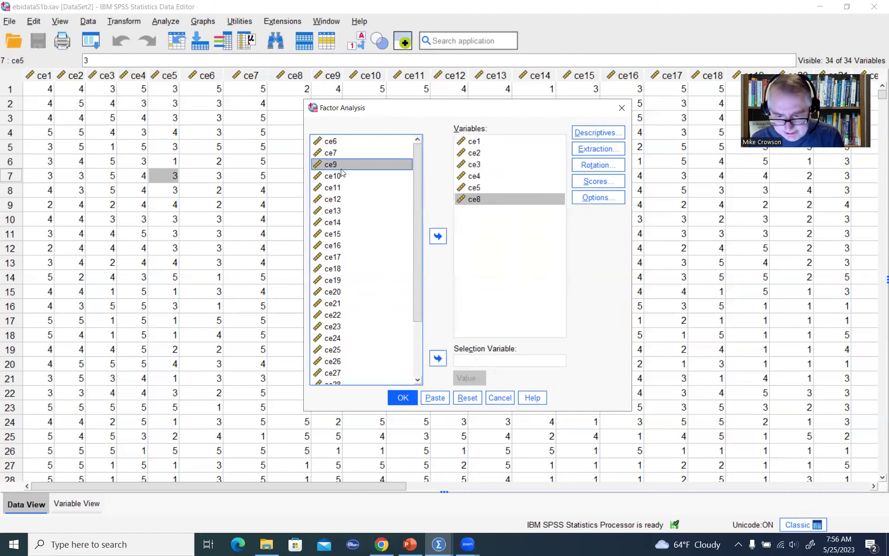
{"action": "left_click", "coordinate": [438, 237]}
{"action": "left_click", "coordinate": [349, 177]}
{"action": "left_click", "coordinate": [438, 236]}
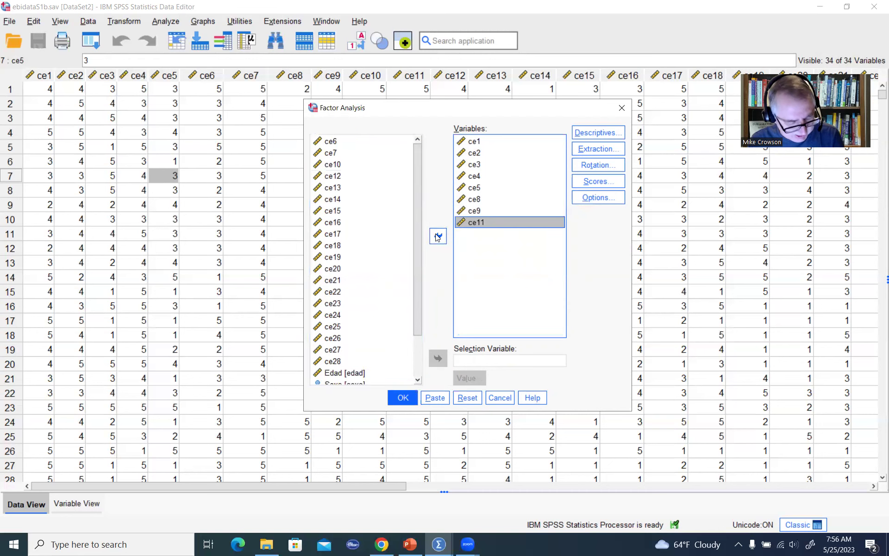
{"action": "left_click", "coordinate": [341, 200]}
{"action": "left_click", "coordinate": [438, 237]}
{"action": "left_click", "coordinate": [333, 199]}
{"action": "left_click", "coordinate": [438, 236]}
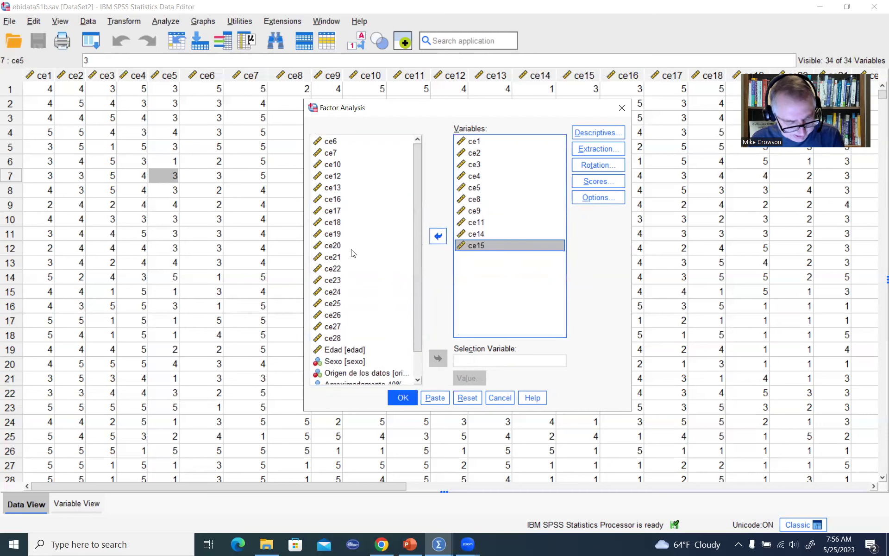
- Add items ce17, ce20, ce22 and ce24 through ce27 to the factor analysis variables
{"action": "left_click", "coordinate": [351, 213]}
{"action": "left_click", "coordinate": [351, 211]}
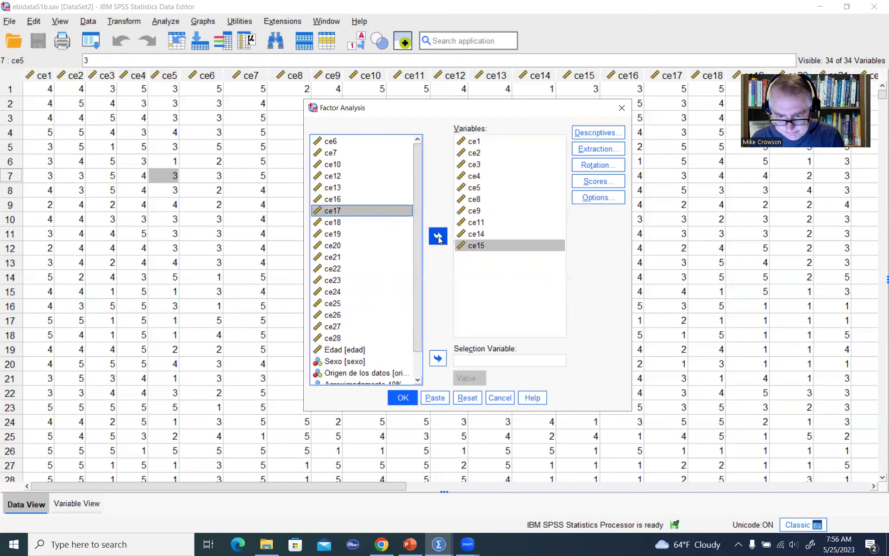
{"action": "left_click", "coordinate": [439, 236]}
{"action": "left_click", "coordinate": [341, 234]}
{"action": "left_click", "coordinate": [446, 237]}
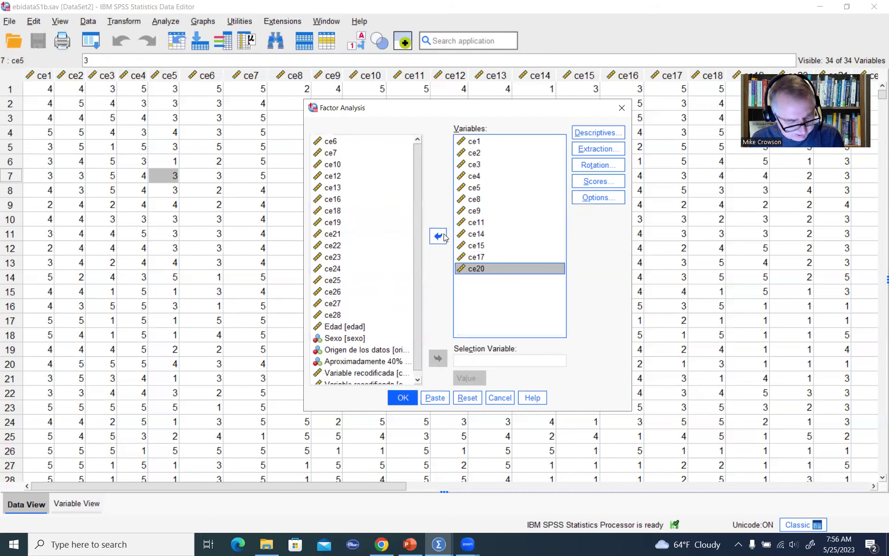
{"action": "left_click", "coordinate": [404, 245]}
{"action": "left_click", "coordinate": [438, 237]}
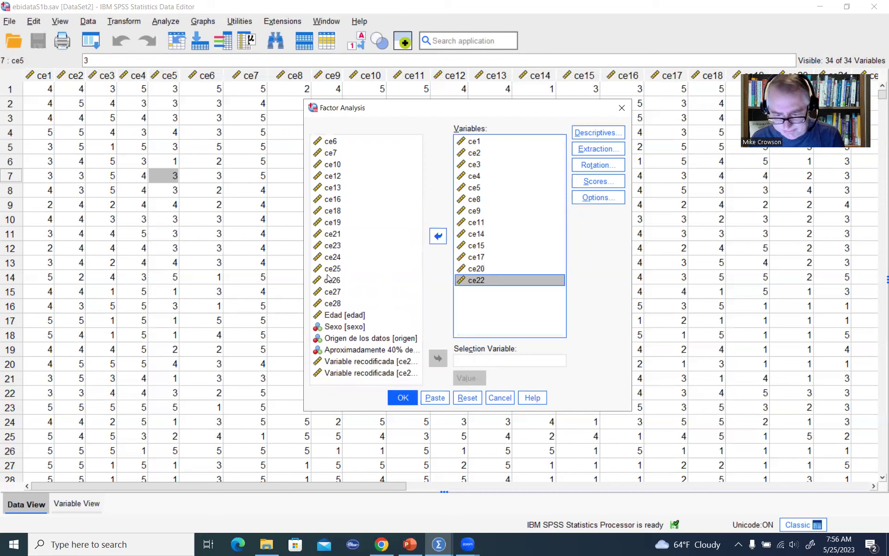
{"action": "left_click", "coordinate": [336, 257]}
{"action": "left_click", "coordinate": [338, 291], "text": "shift"}
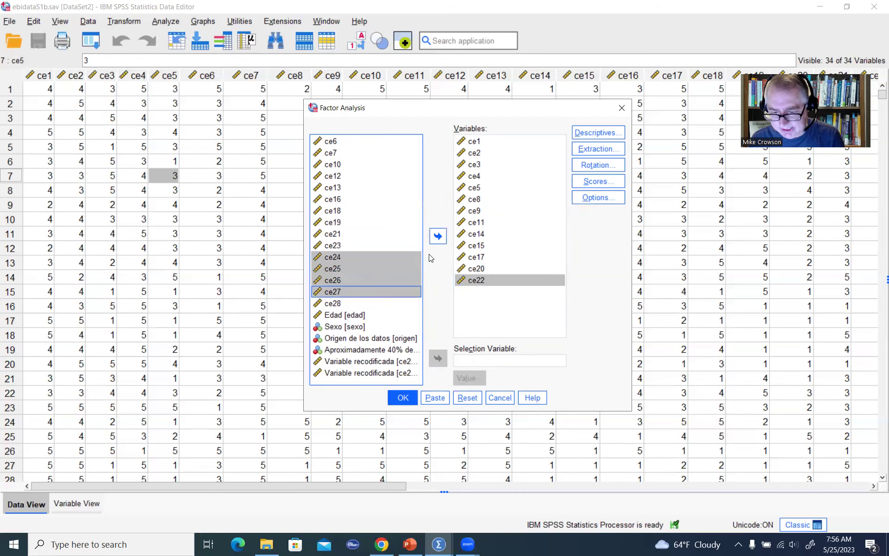
{"action": "left_click", "coordinate": [439, 236]}
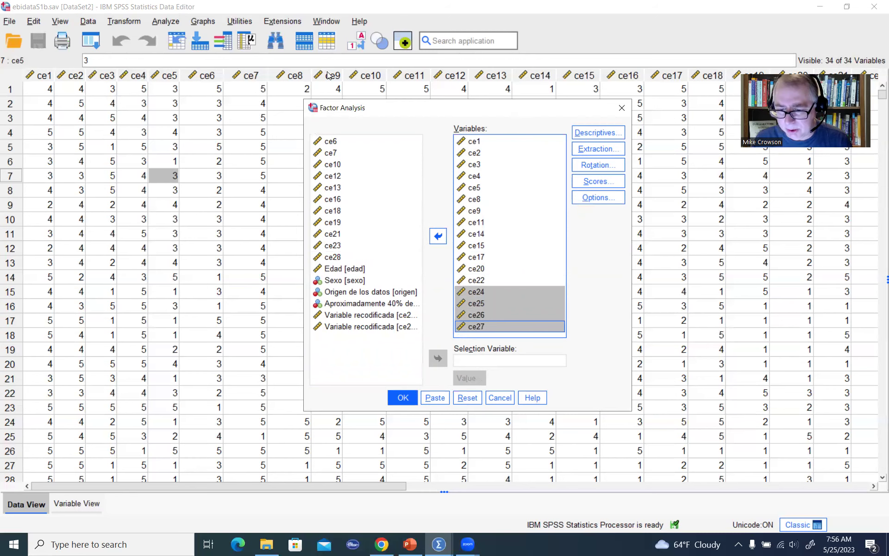
- Request univariate descriptives, correlation coefficients, determinant, KMO and Bartlett's test and anti-image matrices, and run the factor analysis
{"action": "left_click_drag", "start_coordinate": [333, 107], "coordinate": [144, 67]}
{"action": "left_click", "coordinate": [398, 91]}
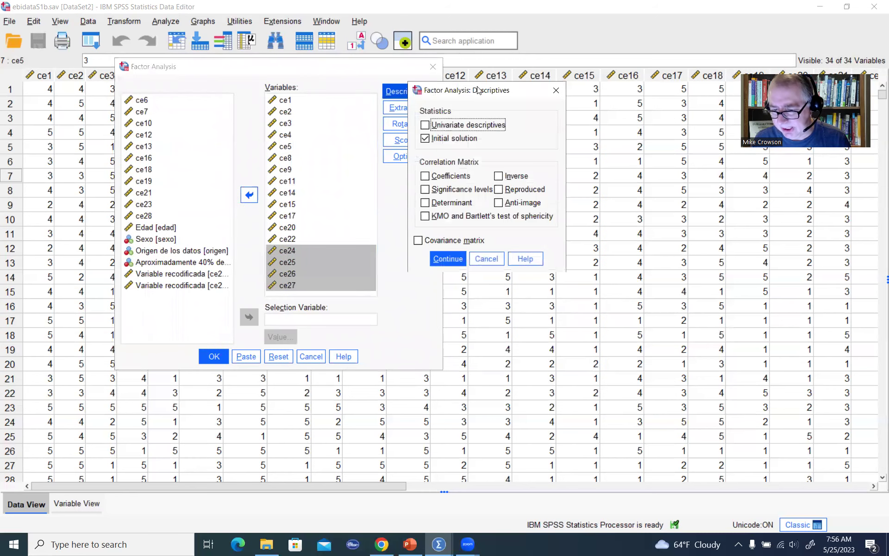
{"action": "left_click_drag", "start_coordinate": [487, 89], "coordinate": [524, 65]}
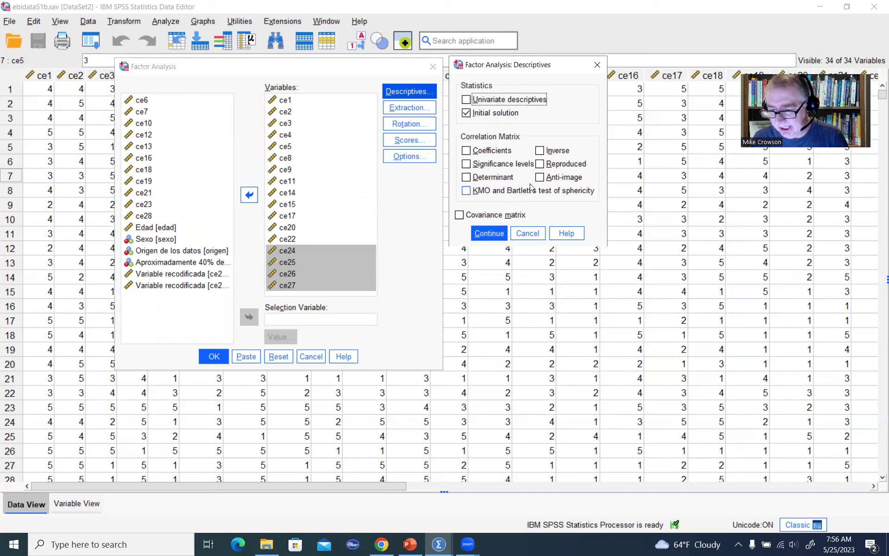
{"action": "left_click", "coordinate": [468, 99]}
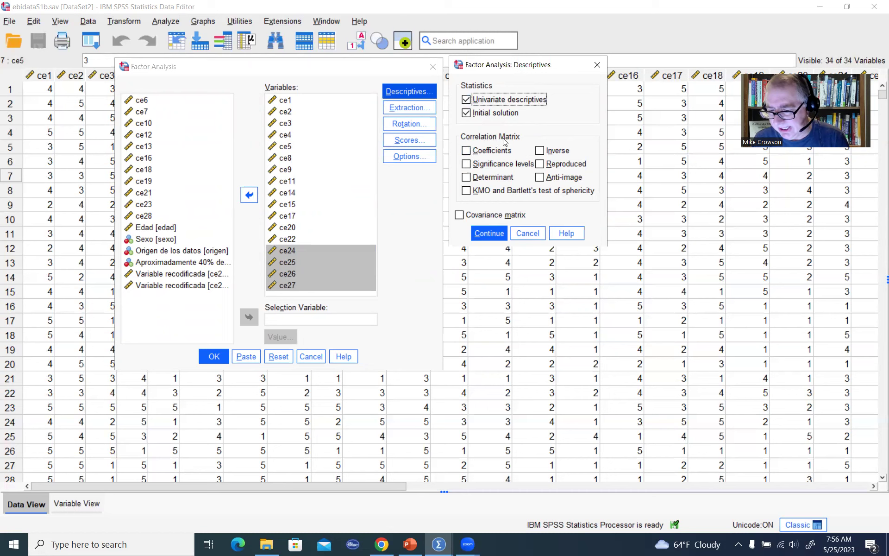
{"action": "left_click", "coordinate": [469, 151]}
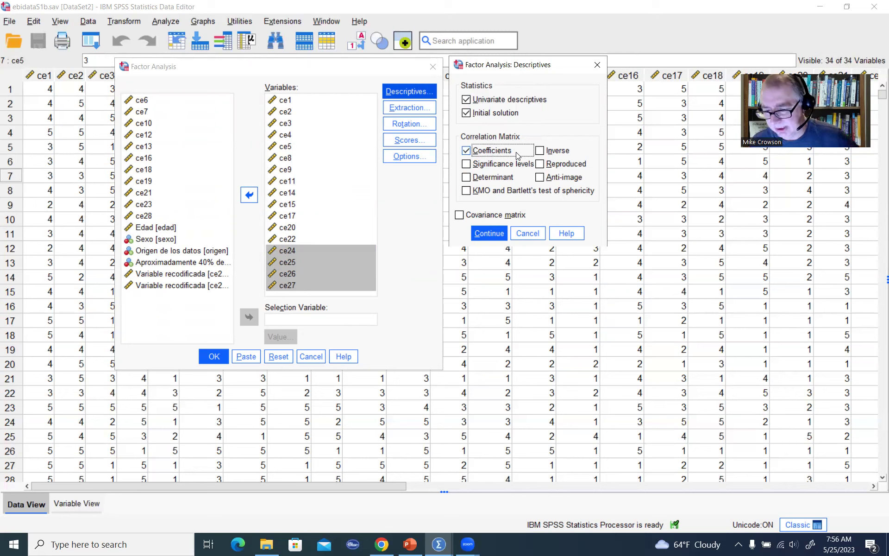
{"action": "left_click", "coordinate": [467, 179]}
{"action": "left_click", "coordinate": [468, 192]}
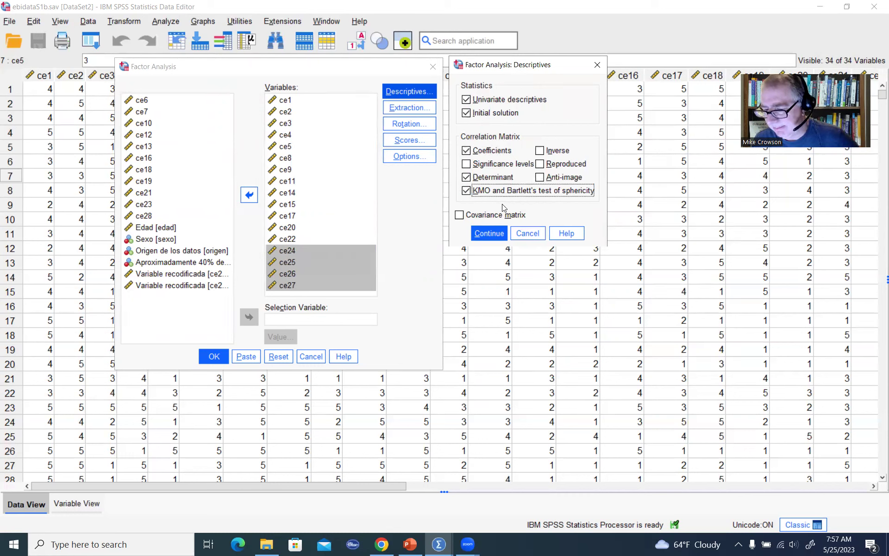
{"action": "left_click", "coordinate": [540, 177]}
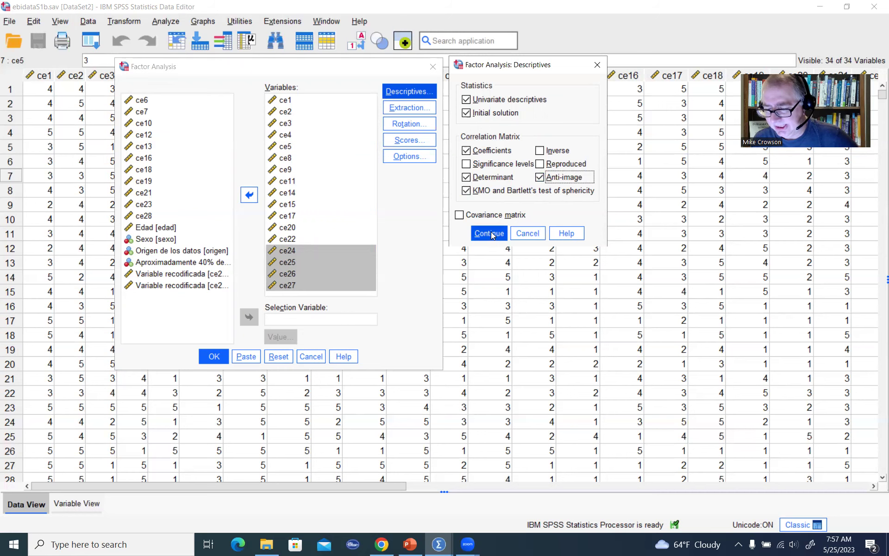
{"action": "left_click", "coordinate": [506, 234]}
{"action": "left_click", "coordinate": [214, 356]}
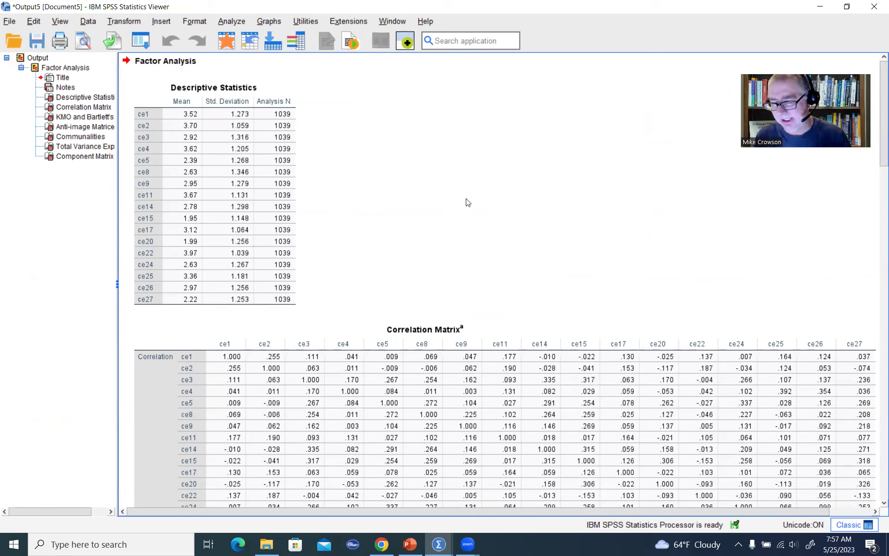
- Reopen the factor analysis setup, review the available extraction methods, and close it without changing anything
{"action": "left_click", "coordinate": [234, 22]}
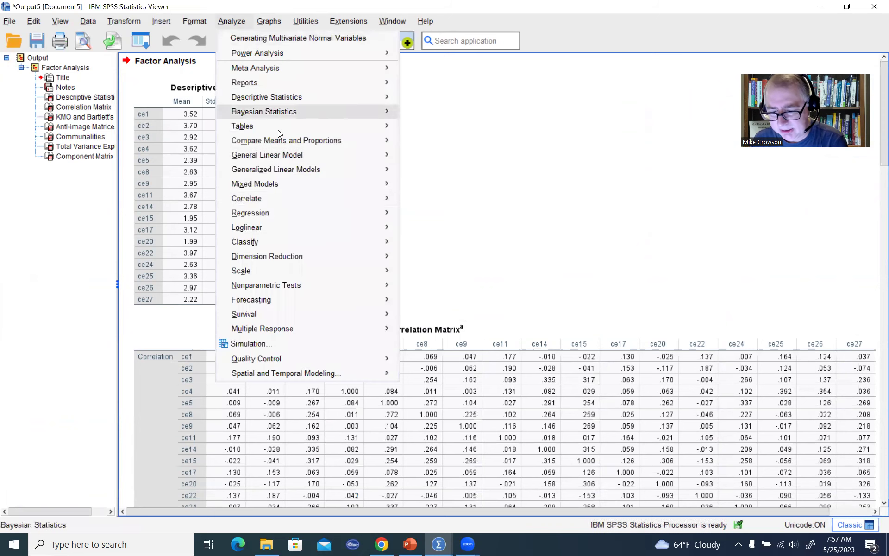
{"action": "mouse_move", "coordinate": [353, 256]}
{"action": "left_click", "coordinate": [420, 256]}
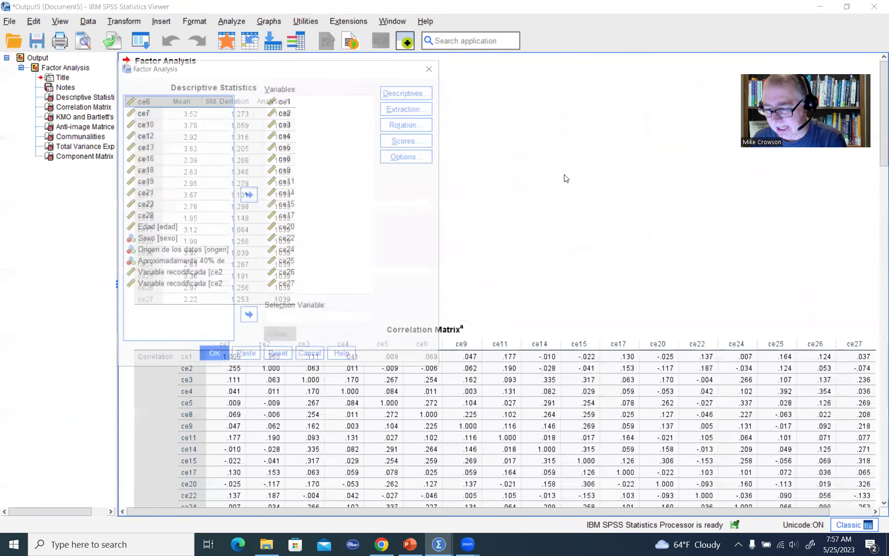
{"action": "left_click", "coordinate": [408, 109]}
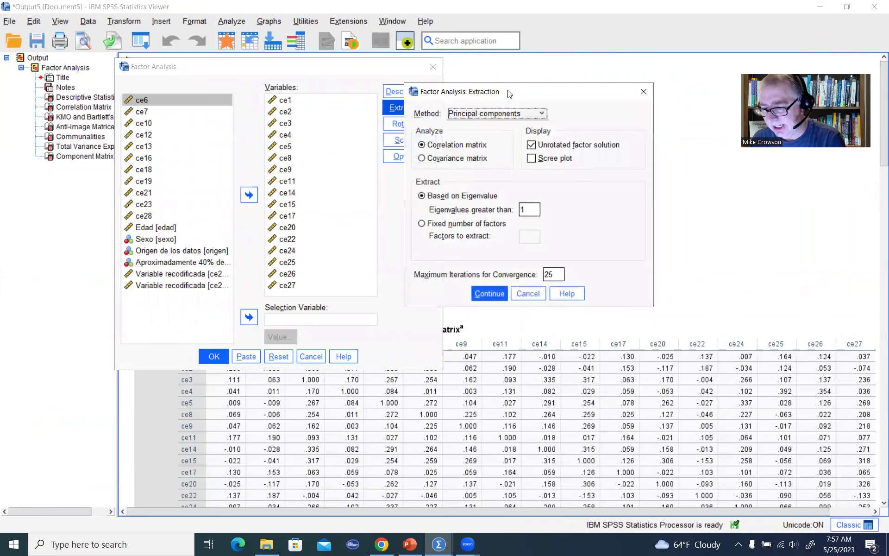
{"action": "left_click_drag", "start_coordinate": [509, 94], "coordinate": [560, 69]}
{"action": "left_click", "coordinate": [545, 89]}
{"action": "left_click", "coordinate": [545, 88]}
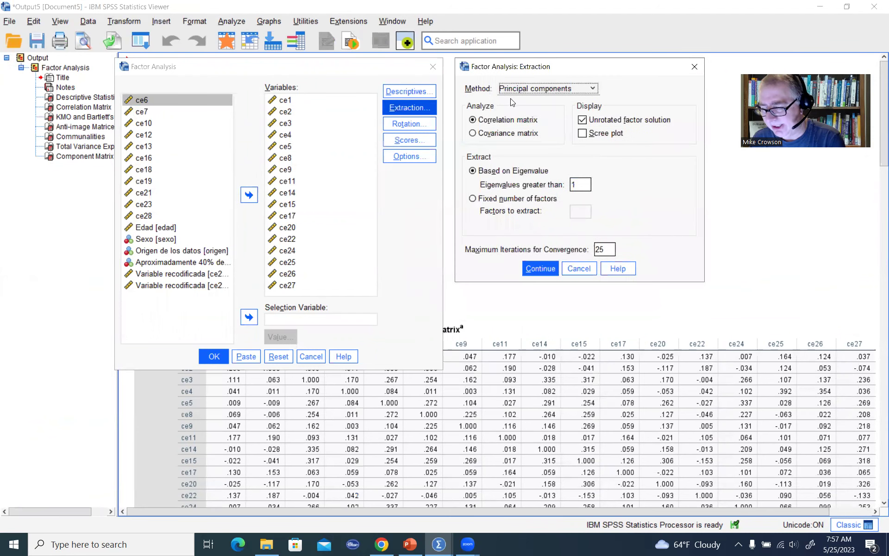
{"action": "left_click", "coordinate": [569, 93]}
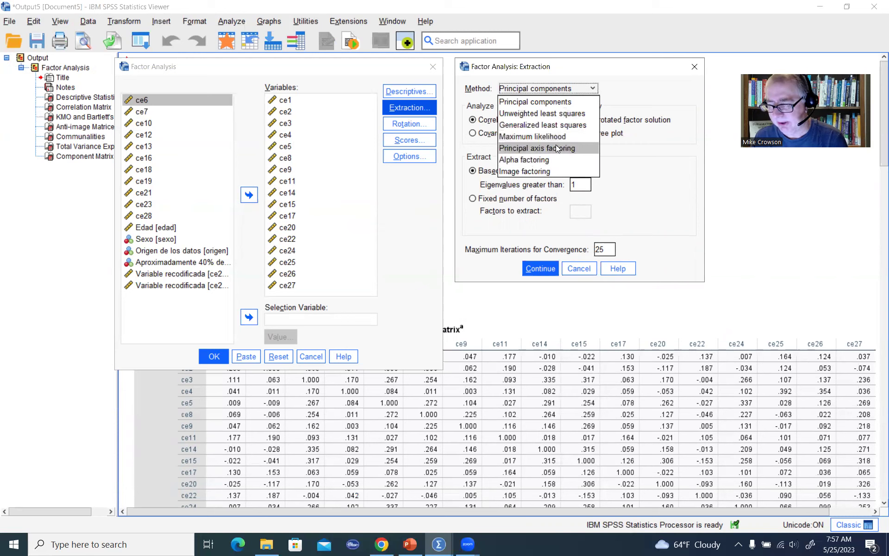
{"action": "left_click", "coordinate": [617, 74]}
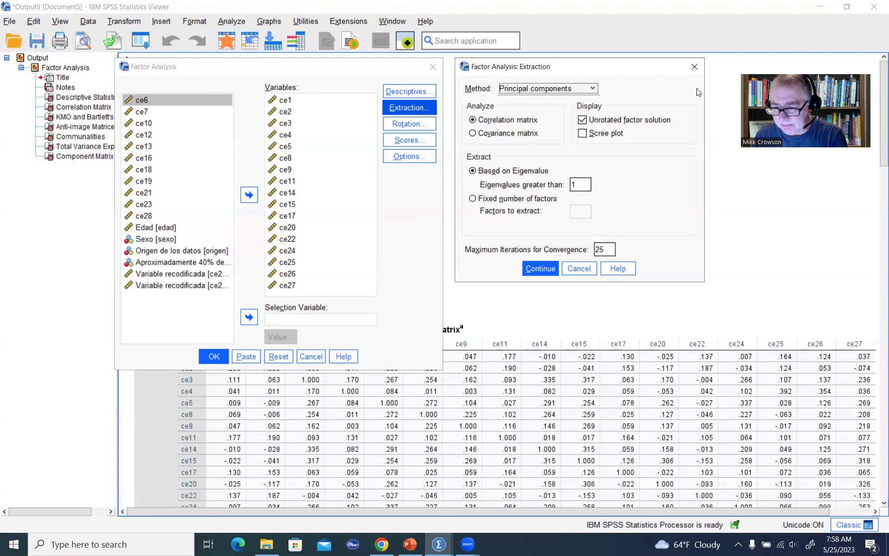
{"action": "left_click", "coordinate": [694, 67]}
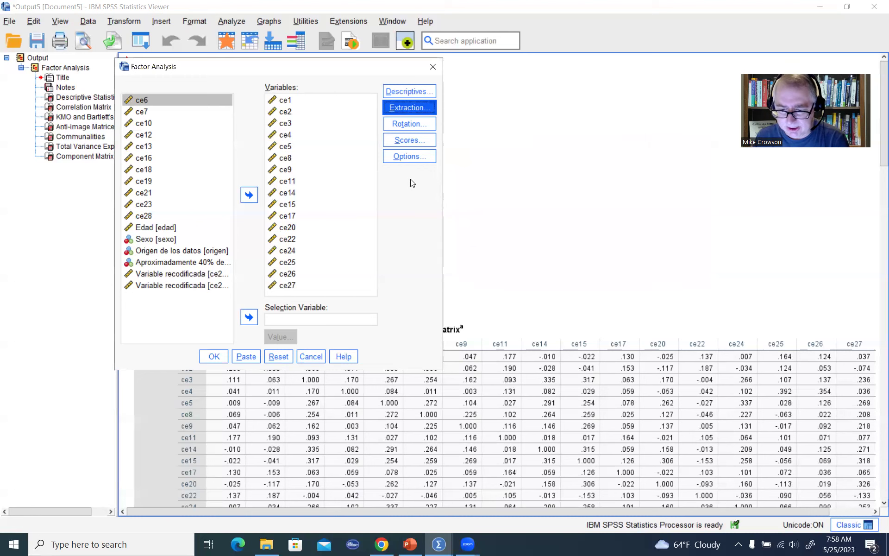
{"action": "left_click", "coordinate": [434, 67]}
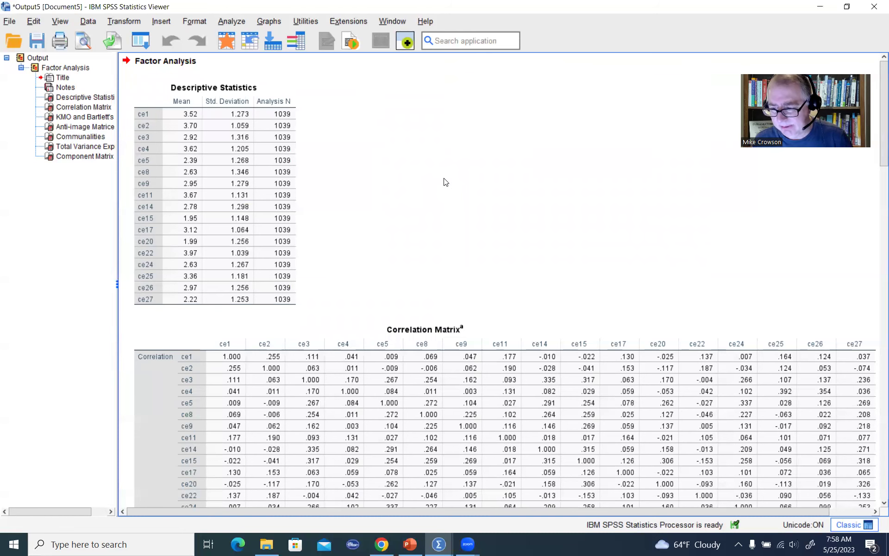
- Examine the correlation matrix with its determinant and the KMO and Bartlett's test table in the output
{"action": "scroll", "coordinate": [443, 181], "scroll_direction": "down", "scroll_amount": 10}
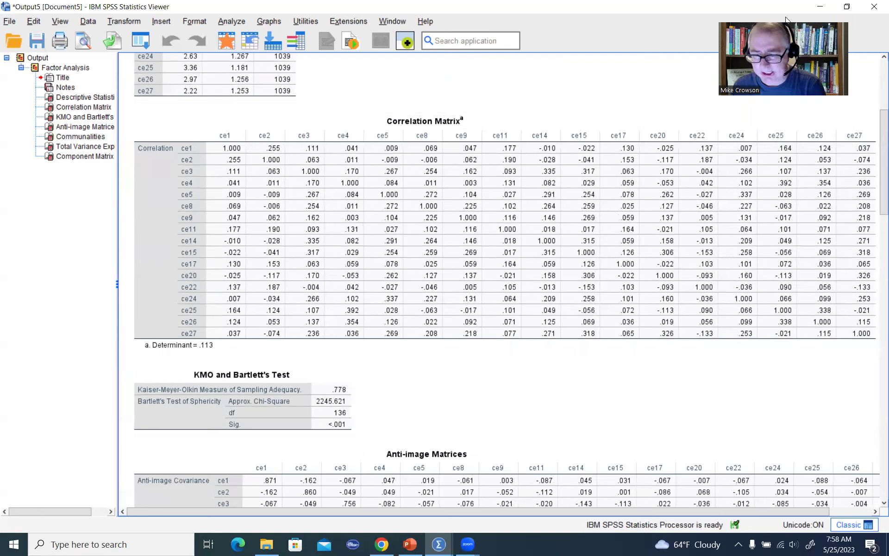
{"action": "left_click", "coordinate": [280, 197]}
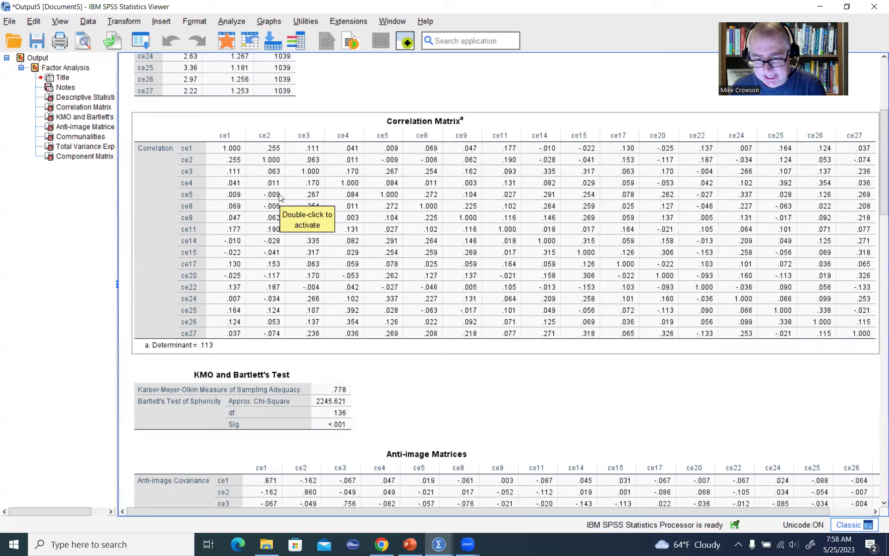
{"action": "left_click", "coordinate": [317, 364]}
{"action": "left_click", "coordinate": [466, 460]}
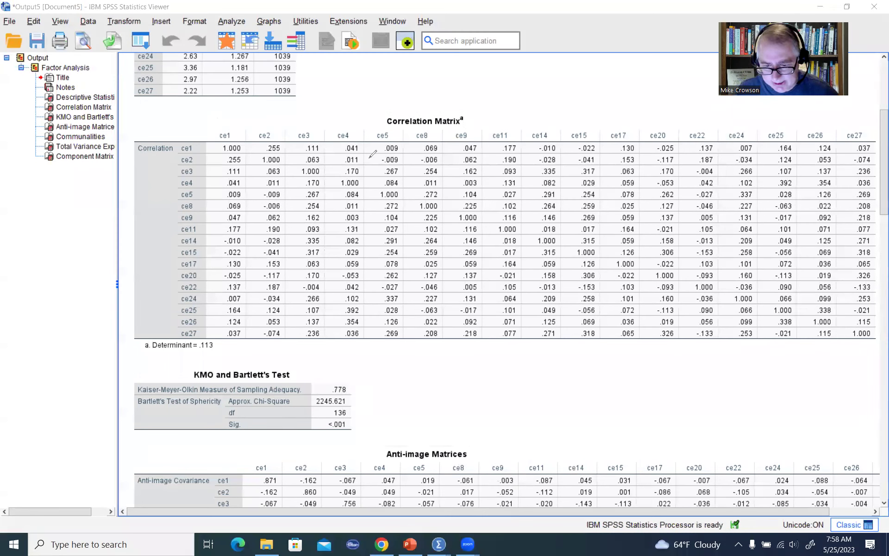
- Circle the diagonal entries for ce1, ce2, ce3 and ce27 in the correlation matrix, and clear the marks
{"action": "left_click_drag", "start_coordinate": [224, 138], "coordinate": [222, 137]}
{"action": "mouse_move", "coordinate": [273, 151]}
{"action": "left_mouse_down"}
{"action": "mouse_move", "coordinate": [282, 161]}
{"action": "mouse_move", "coordinate": [258, 151]}
{"action": "left_mouse_up"}
{"action": "mouse_move", "coordinate": [315, 159]}
{"action": "left_mouse_down"}
{"action": "mouse_move", "coordinate": [327, 166]}
{"action": "mouse_move", "coordinate": [318, 160]}
{"action": "left_mouse_up"}
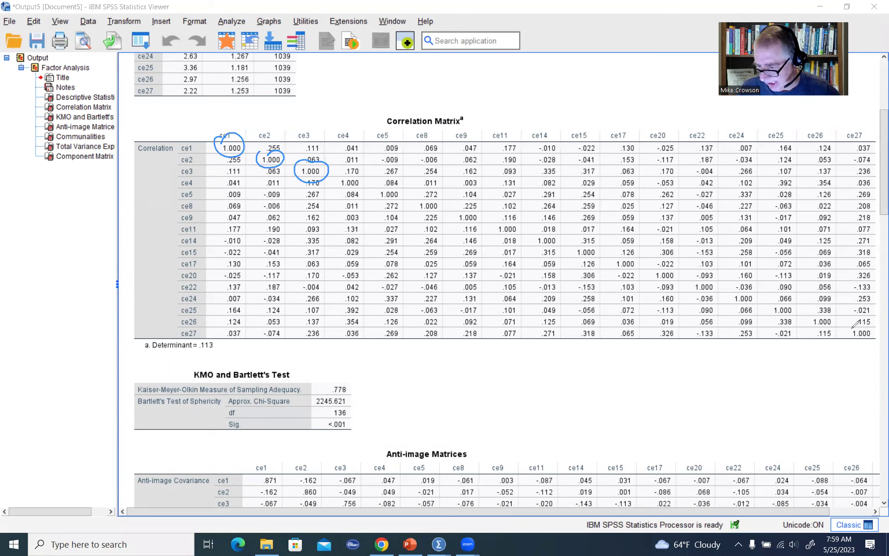
{"action": "mouse_move", "coordinate": [853, 325]}
{"action": "left_mouse_down"}
{"action": "mouse_move", "coordinate": [874, 327]}
{"action": "mouse_move", "coordinate": [858, 343]}
{"action": "mouse_move", "coordinate": [860, 316]}
{"action": "left_mouse_up"}
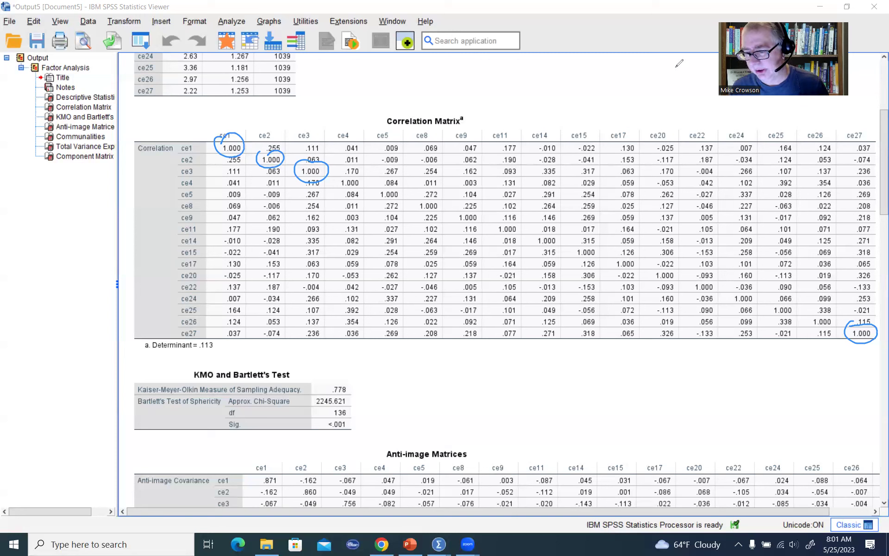
{"action": "left_click", "coordinate": [351, 165]}
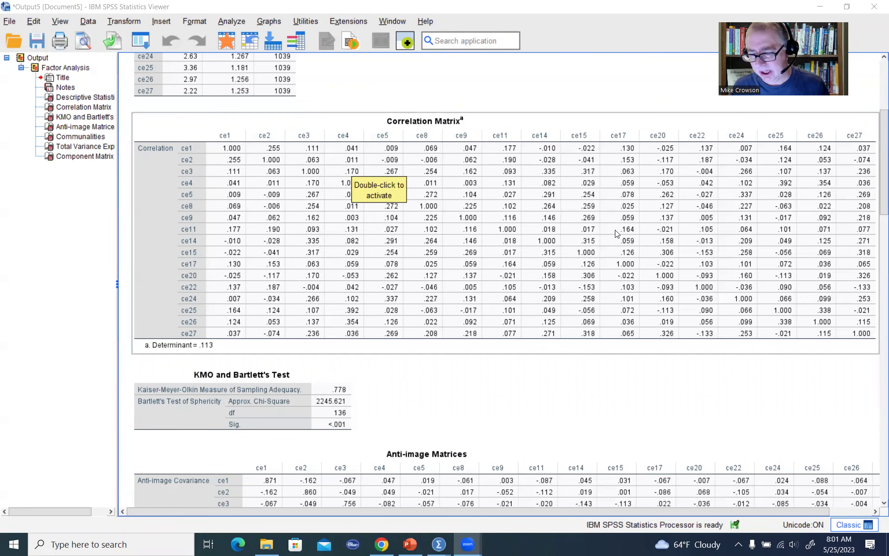
- Circle the Kaiser-Meyer-Olkin value in the output and switch to the presentation slide listing the sampling adequacy ranges
{"action": "scroll", "coordinate": [616, 233], "scroll_direction": "down", "scroll_amount": 6}
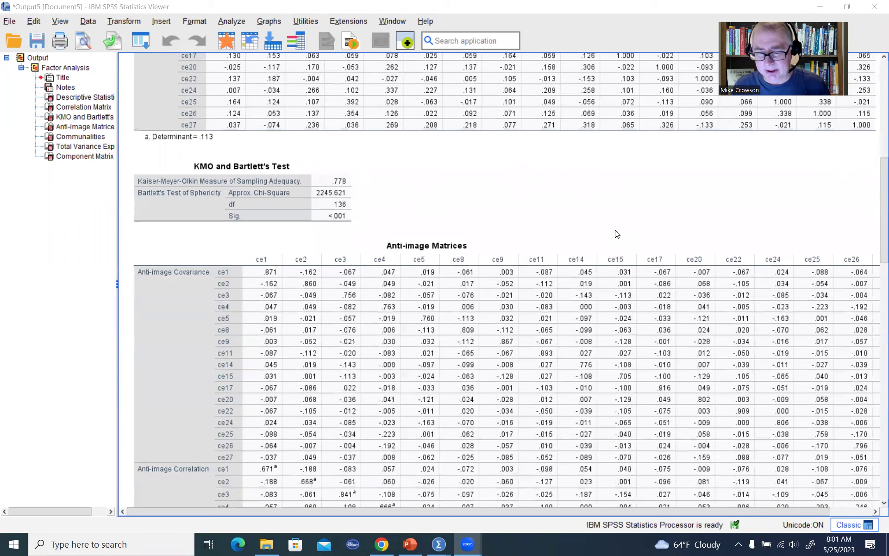
{"action": "scroll", "coordinate": [616, 233], "scroll_direction": "down", "scroll_amount": 2}
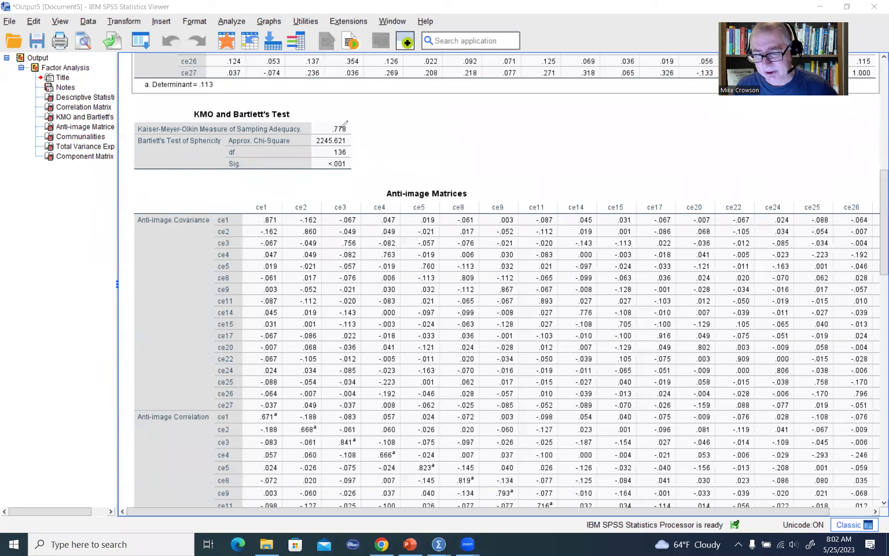
{"action": "mouse_move", "coordinate": [337, 119]}
{"action": "left_mouse_down"}
{"action": "mouse_move", "coordinate": [355, 123]}
{"action": "mouse_move", "coordinate": [331, 135]}
{"action": "mouse_move", "coordinate": [333, 114]}
{"action": "left_mouse_up"}
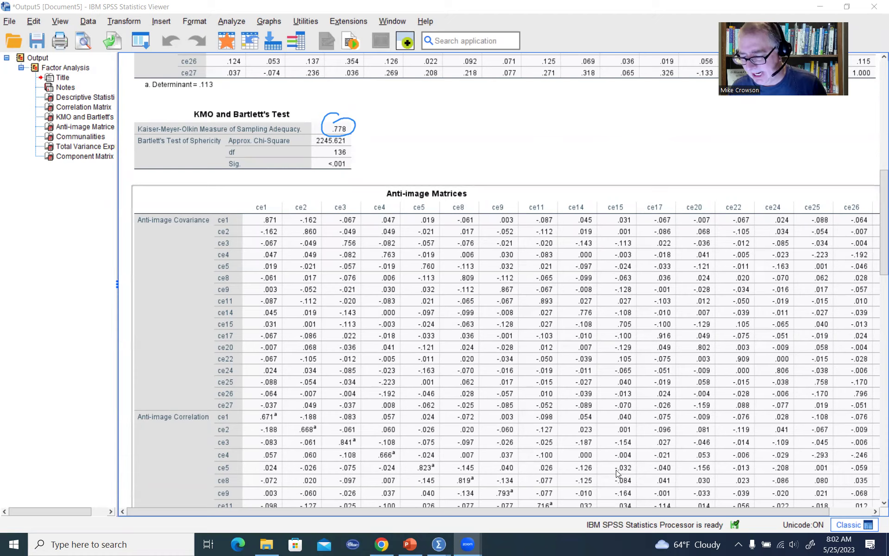
{"action": "key", "text": "alt+Tab"}
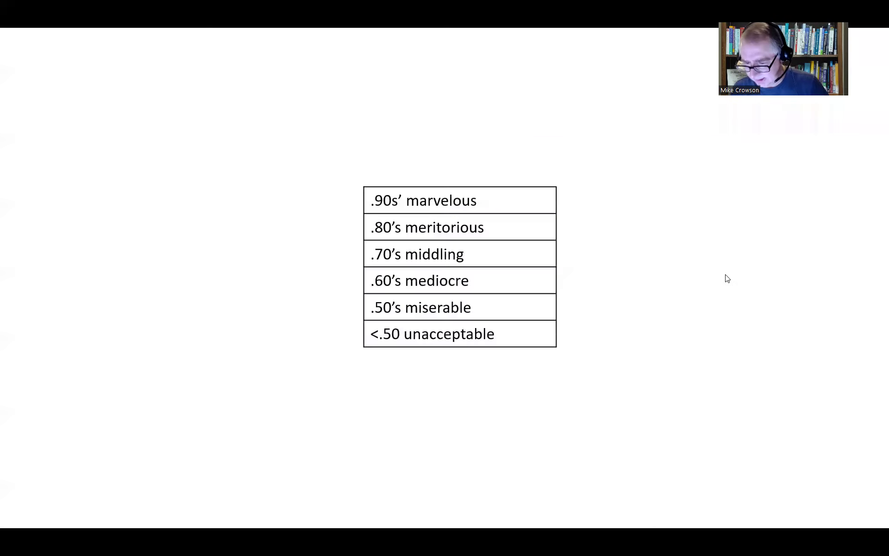
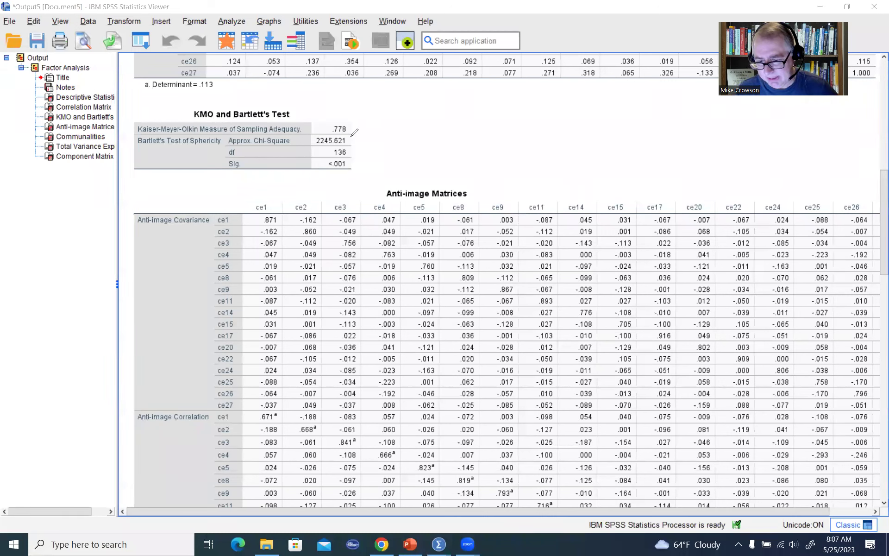
- Mark the Bartlett's test results, circle their significance value, and clear the marks
{"action": "left_click_drag", "start_coordinate": [351, 137], "coordinate": [361, 167]}
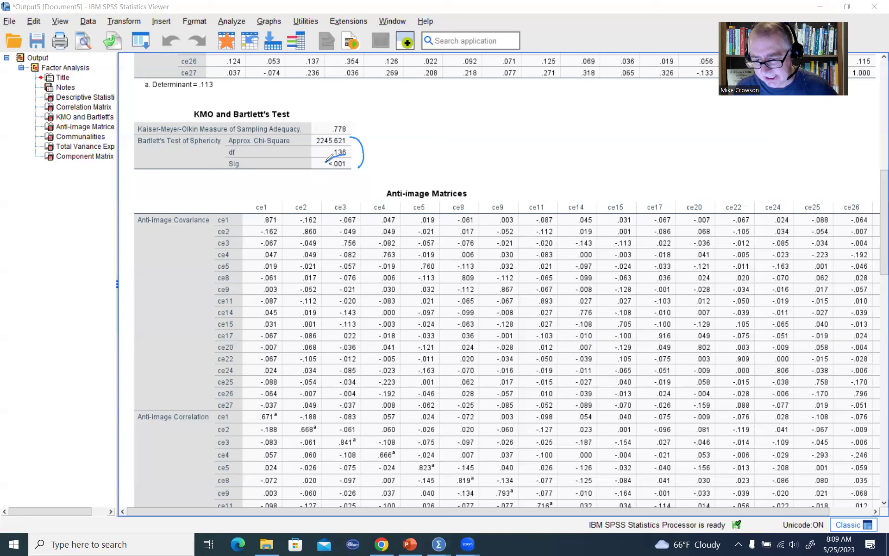
{"action": "left_click_drag", "start_coordinate": [330, 155], "coordinate": [336, 147]}
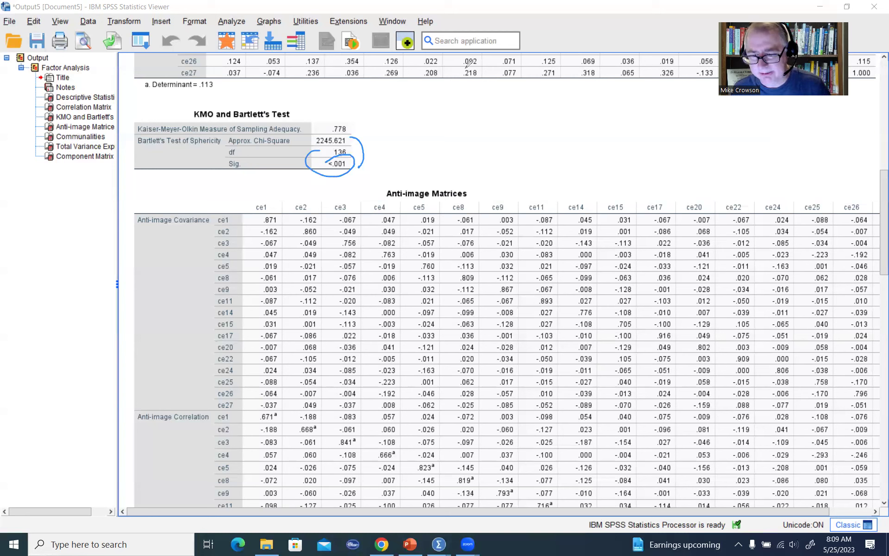
{"action": "key", "text": "Escape"}
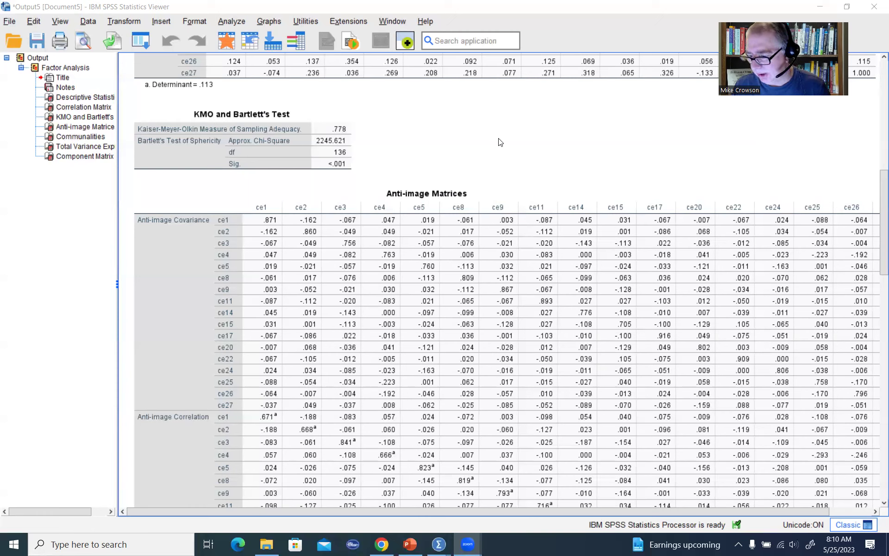
- In the anti-image matrices, underline the Anti-image Correlation label, circle the diagonal values for ce1 to ce3, and mark the MSA footnote
{"action": "scroll", "coordinate": [472, 155], "scroll_direction": "down", "scroll_amount": 4}
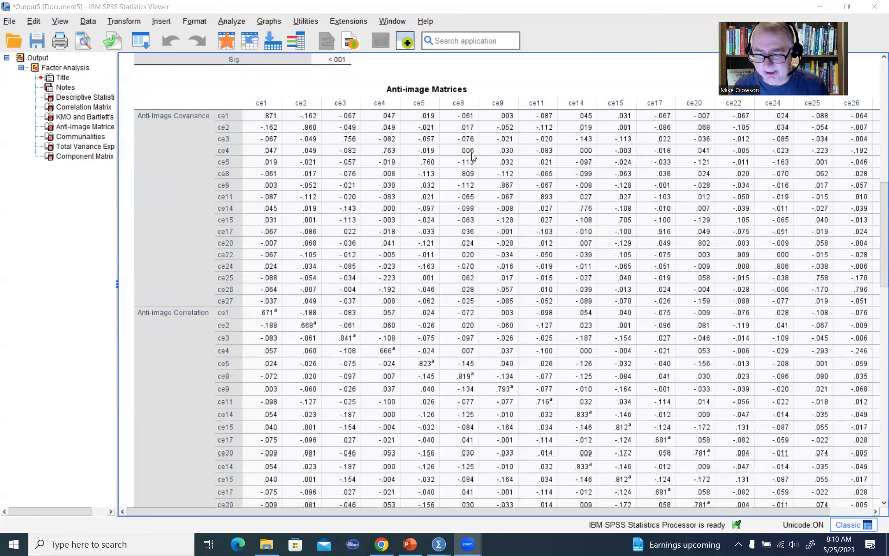
{"action": "left_click", "coordinate": [473, 155]}
{"action": "scroll", "coordinate": [472, 154], "scroll_direction": "up", "scroll_amount": 2}
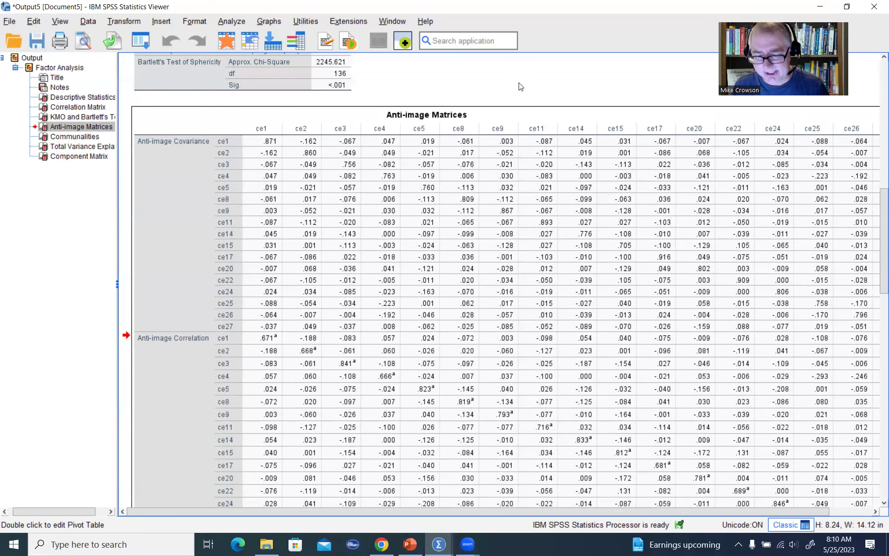
{"action": "scroll", "coordinate": [517, 88], "scroll_direction": "down", "scroll_amount": 4}
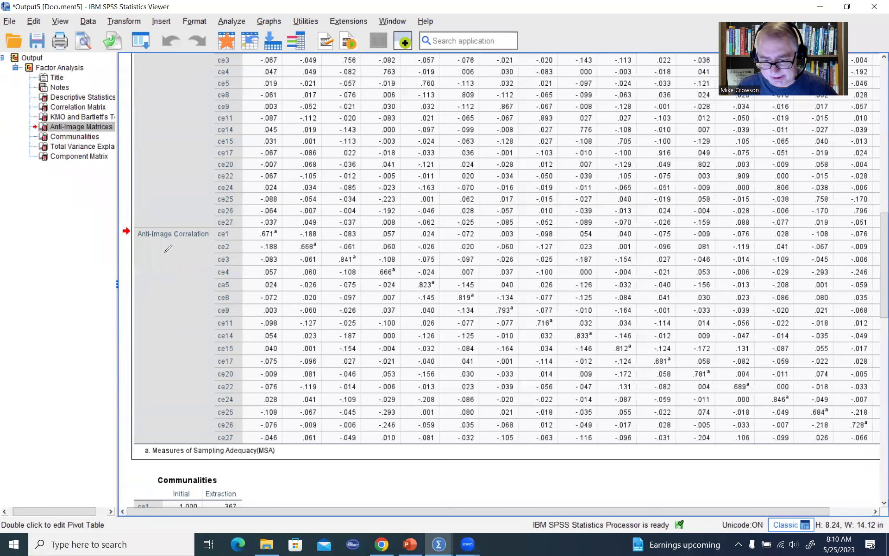
{"action": "left_click_drag", "start_coordinate": [152, 241], "coordinate": [206, 235]}
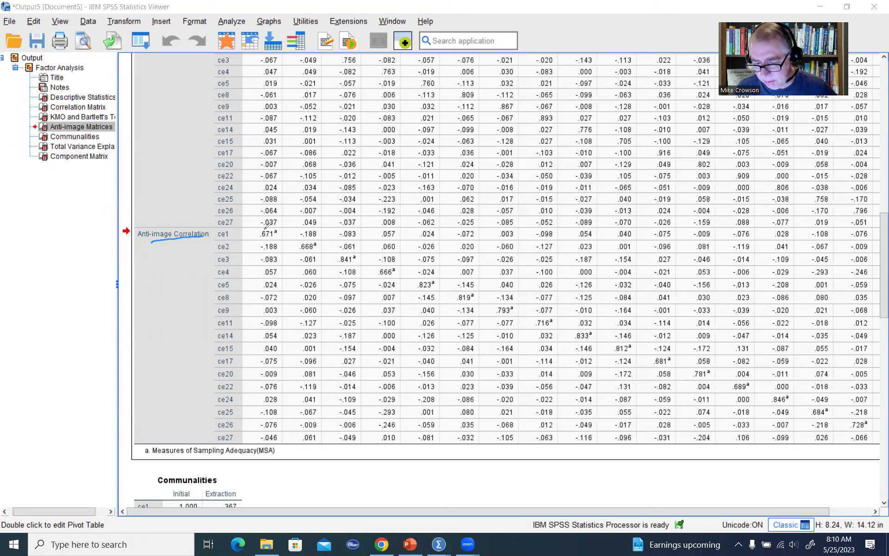
{"action": "mouse_move", "coordinate": [262, 220]}
{"action": "left_mouse_down"}
{"action": "mouse_move", "coordinate": [275, 221]}
{"action": "mouse_move", "coordinate": [255, 241]}
{"action": "mouse_move", "coordinate": [260, 219]}
{"action": "left_mouse_up"}
{"action": "mouse_move", "coordinate": [308, 236]}
{"action": "left_mouse_down"}
{"action": "mouse_move", "coordinate": [364, 264]}
{"action": "mouse_move", "coordinate": [357, 250]}
{"action": "left_mouse_up"}
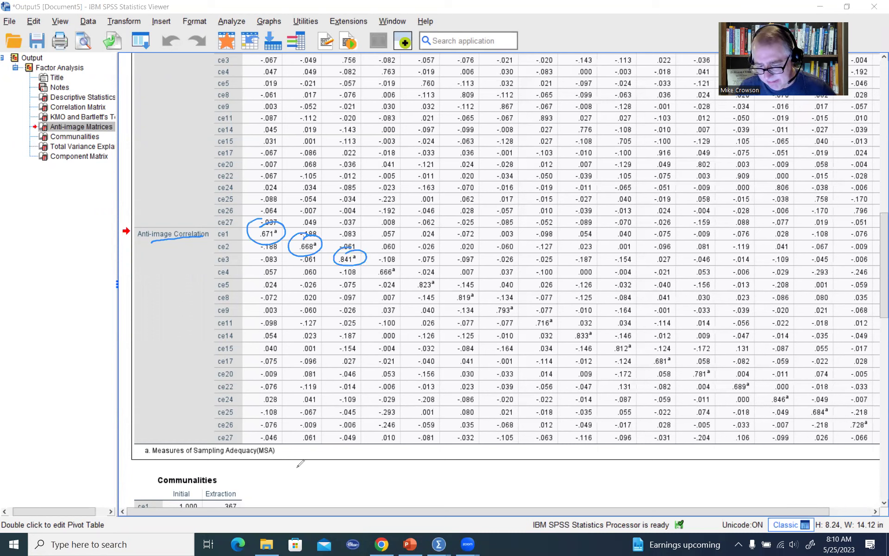
{"action": "left_click_drag", "start_coordinate": [283, 449], "coordinate": [289, 441]}
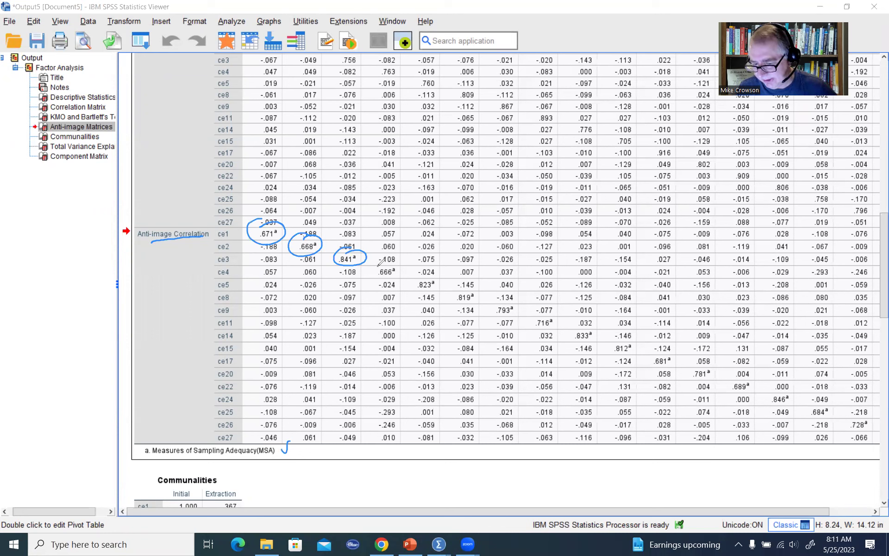
- Circle the remaining sampling adequacy values along the anti-image correlation diagonal, from ce4 through ce26
{"action": "mouse_move", "coordinate": [380, 262]}
{"action": "left_mouse_down"}
{"action": "mouse_move", "coordinate": [372, 282]}
{"action": "mouse_move", "coordinate": [378, 259]}
{"action": "mouse_move", "coordinate": [433, 291]}
{"action": "mouse_move", "coordinate": [432, 273]}
{"action": "mouse_move", "coordinate": [477, 293]}
{"action": "mouse_move", "coordinate": [454, 306]}
{"action": "mouse_move", "coordinate": [459, 289]}
{"action": "left_mouse_up"}
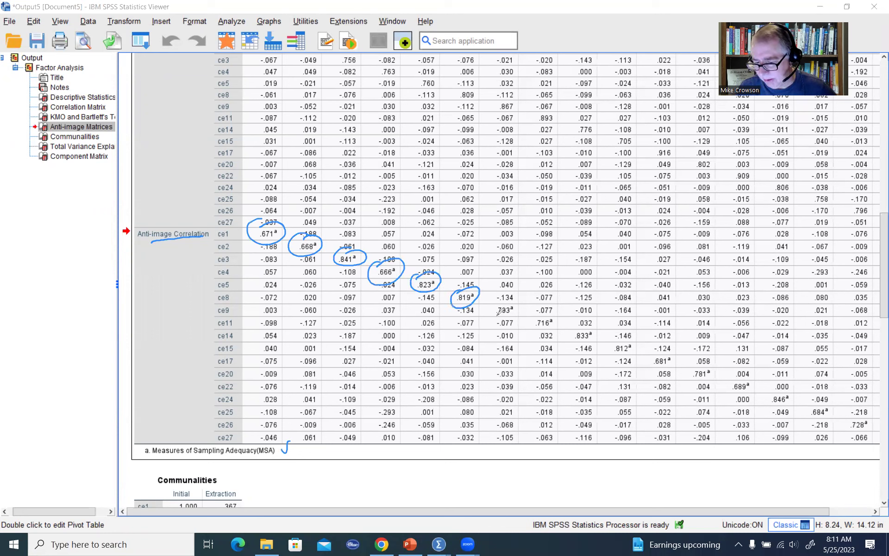
{"action": "mouse_move", "coordinate": [518, 301]}
{"action": "left_mouse_down"}
{"action": "mouse_move", "coordinate": [503, 302]}
{"action": "mouse_move", "coordinate": [559, 317]}
{"action": "left_mouse_up"}
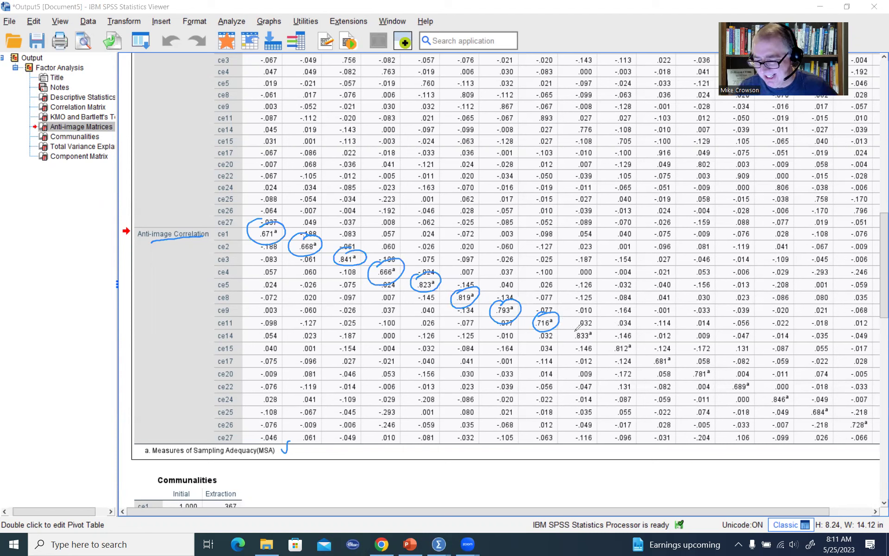
{"action": "mouse_move", "coordinate": [594, 327]}
{"action": "left_mouse_down"}
{"action": "mouse_move", "coordinate": [577, 327]}
{"action": "mouse_move", "coordinate": [584, 328]}
{"action": "left_mouse_up"}
{"action": "mouse_move", "coordinate": [634, 342]}
{"action": "left_mouse_down"}
{"action": "mouse_move", "coordinate": [611, 345]}
{"action": "mouse_move", "coordinate": [675, 344]}
{"action": "mouse_move", "coordinate": [716, 367]}
{"action": "mouse_move", "coordinate": [693, 380]}
{"action": "mouse_move", "coordinate": [704, 364]}
{"action": "mouse_move", "coordinate": [751, 370]}
{"action": "mouse_move", "coordinate": [825, 404]}
{"action": "mouse_move", "coordinate": [808, 408]}
{"action": "left_mouse_up"}
{"action": "mouse_move", "coordinate": [862, 412]}
{"action": "left_mouse_down"}
{"action": "mouse_move", "coordinate": [852, 428]}
{"action": "mouse_move", "coordinate": [877, 416]}
{"action": "left_mouse_up"}
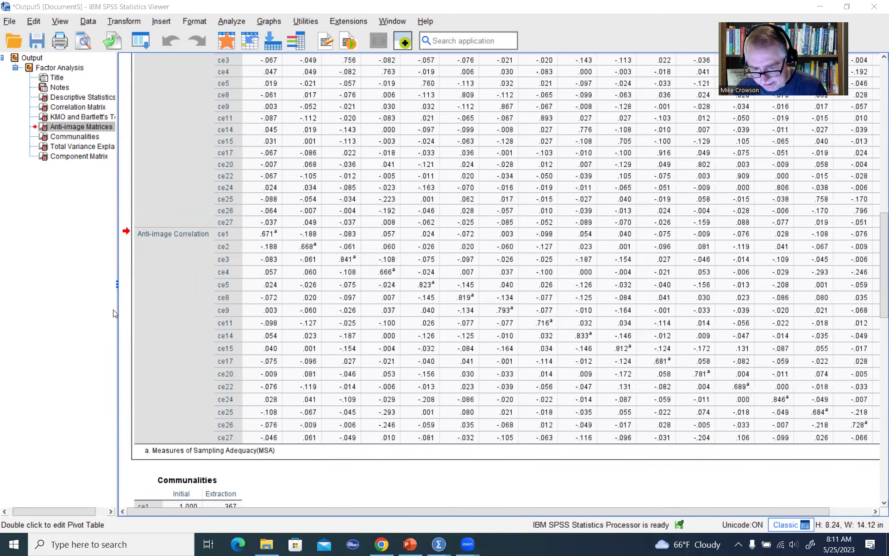
- Narrow the outline pane to reveal the ce27 column, circle that item's sampling adequacy value, and clear the mark
{"action": "left_click_drag", "start_coordinate": [117, 312], "coordinate": [66, 313]}
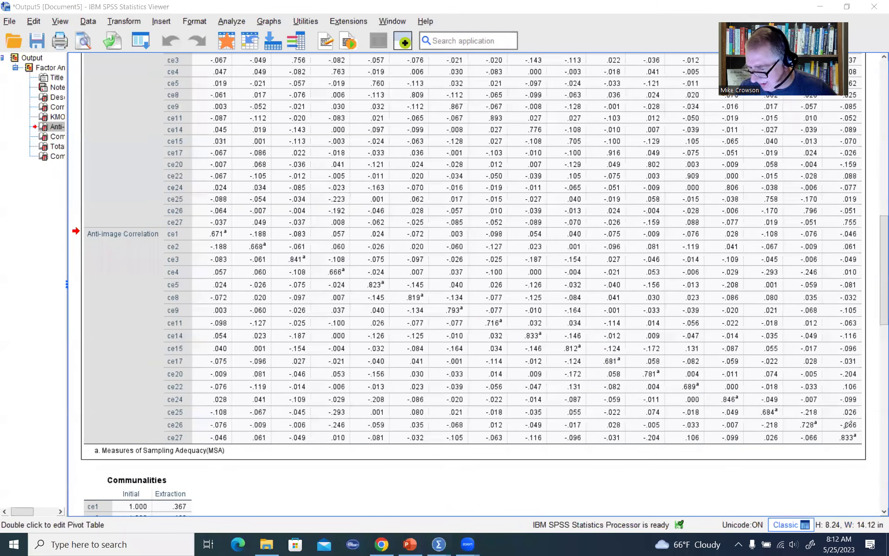
{"action": "left_click_drag", "start_coordinate": [844, 427], "coordinate": [851, 415]}
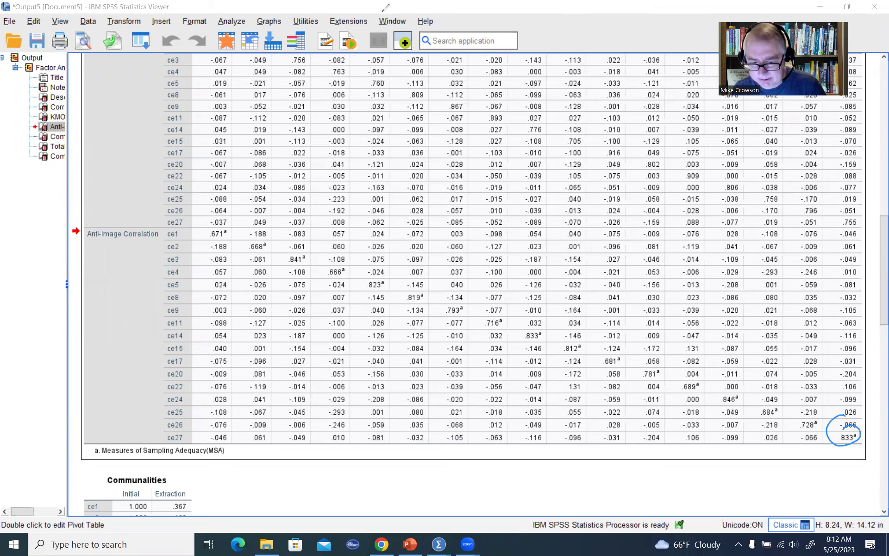
{"action": "key", "text": "Escape"}
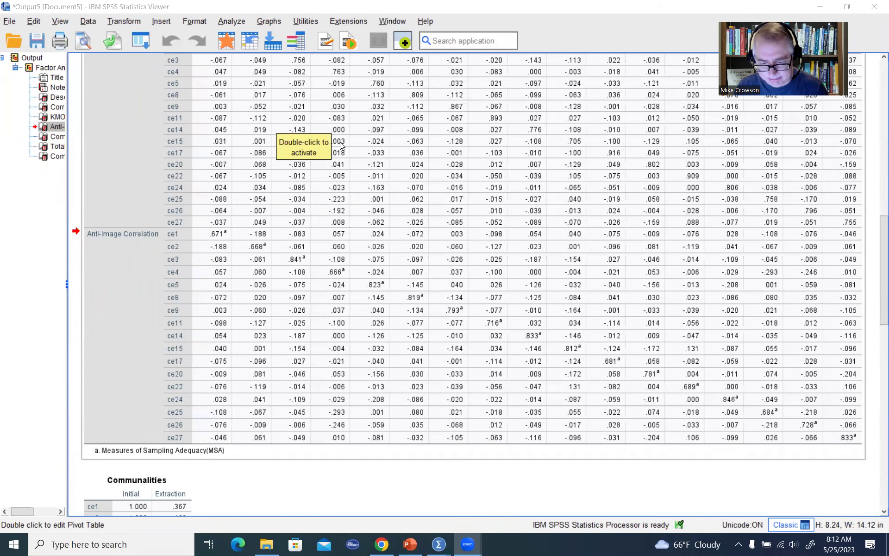
- Return to the correlation matrix, handwrite the threshold >.00001, circle the determinant beneath the matrix, and clear the marks
{"action": "scroll", "coordinate": [341, 145], "scroll_direction": "up", "scroll_amount": 2}
{"action": "scroll", "coordinate": [341, 145], "scroll_direction": "up", "scroll_amount": 10}
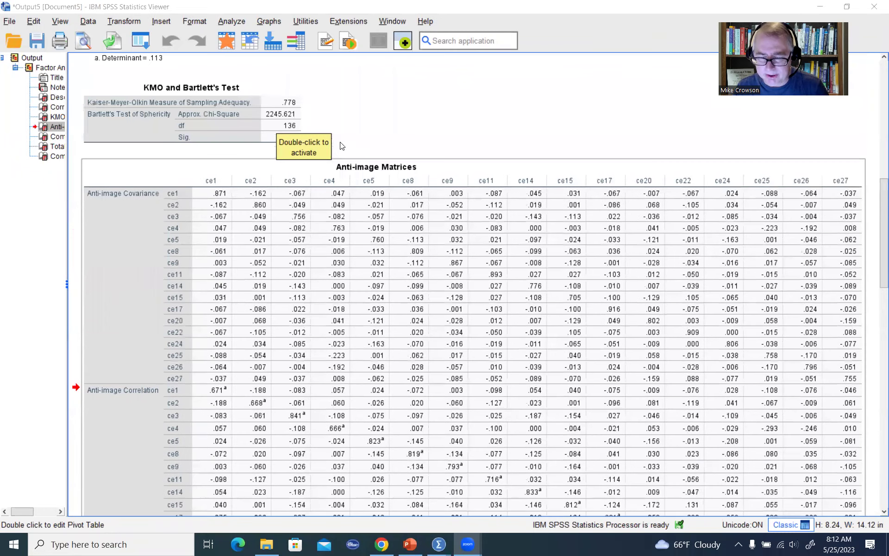
{"action": "scroll", "coordinate": [341, 145], "scroll_direction": "up", "scroll_amount": 6}
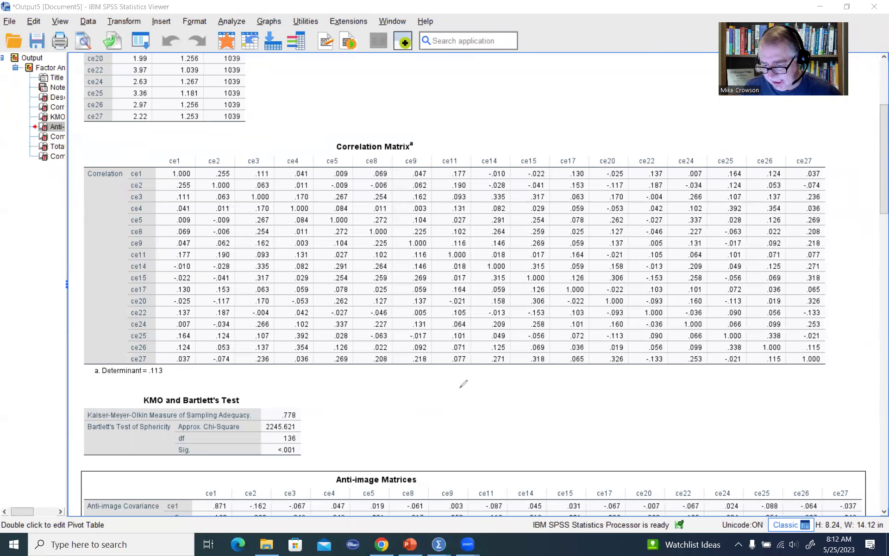
{"action": "mouse_move", "coordinate": [457, 387]}
{"action": "left_mouse_down"}
{"action": "mouse_move", "coordinate": [458, 396]}
{"action": "mouse_move", "coordinate": [518, 377]}
{"action": "mouse_move", "coordinate": [534, 382]}
{"action": "left_mouse_up"}
{"action": "left_click", "coordinate": [474, 393]}
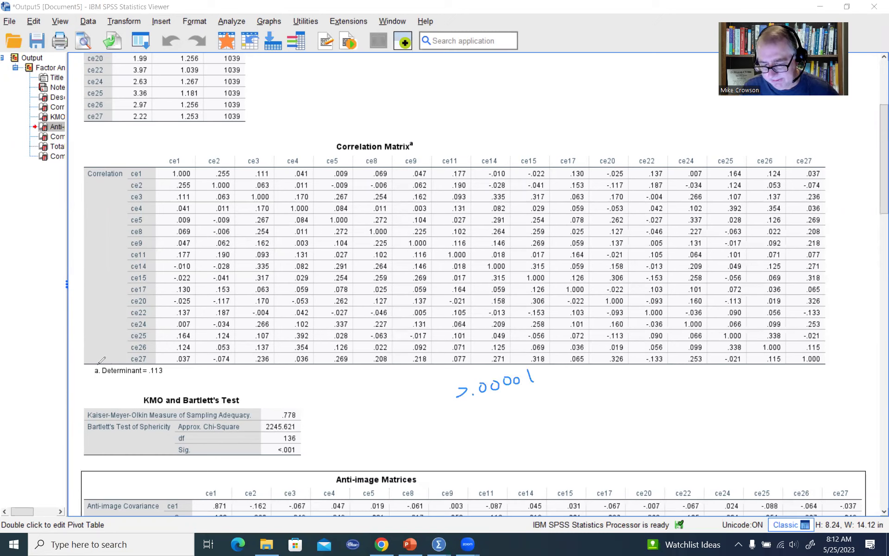
{"action": "mouse_move", "coordinate": [102, 364]}
{"action": "left_mouse_down"}
{"action": "mouse_move", "coordinate": [140, 353]}
{"action": "mouse_move", "coordinate": [172, 373]}
{"action": "mouse_move", "coordinate": [114, 387]}
{"action": "mouse_move", "coordinate": [99, 359]}
{"action": "left_mouse_up"}
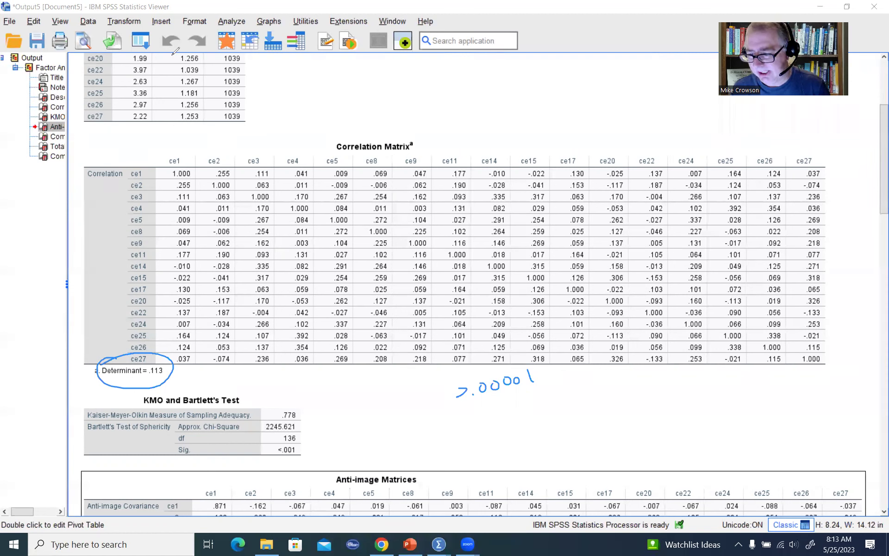
{"action": "key", "text": "e"}
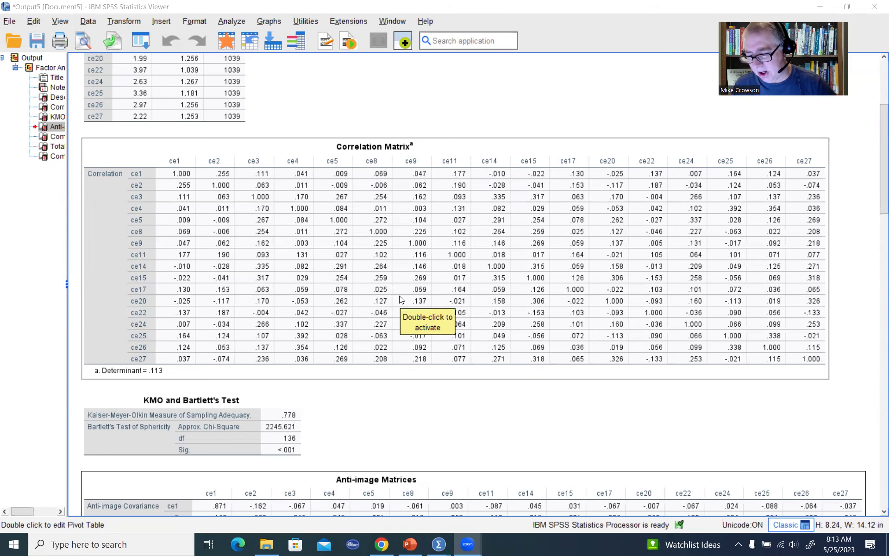
- Review the anti-image matrices and communalities in the output, through to the Total Variance Explained table
{"action": "scroll", "coordinate": [401, 299], "scroll_direction": "down", "scroll_amount": 3}
{"action": "scroll", "coordinate": [401, 300], "scroll_direction": "down", "scroll_amount": 1}
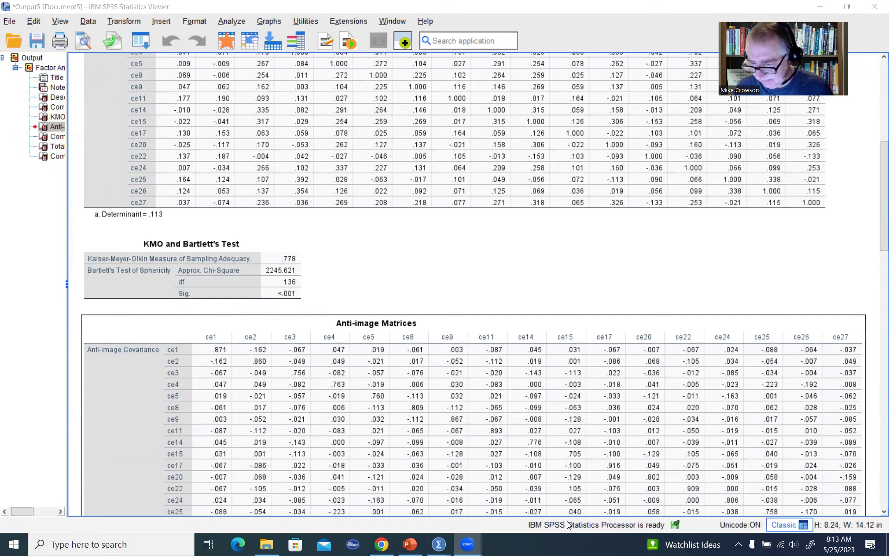
{"action": "scroll", "coordinate": [773, 302], "scroll_direction": "down", "scroll_amount": 5}
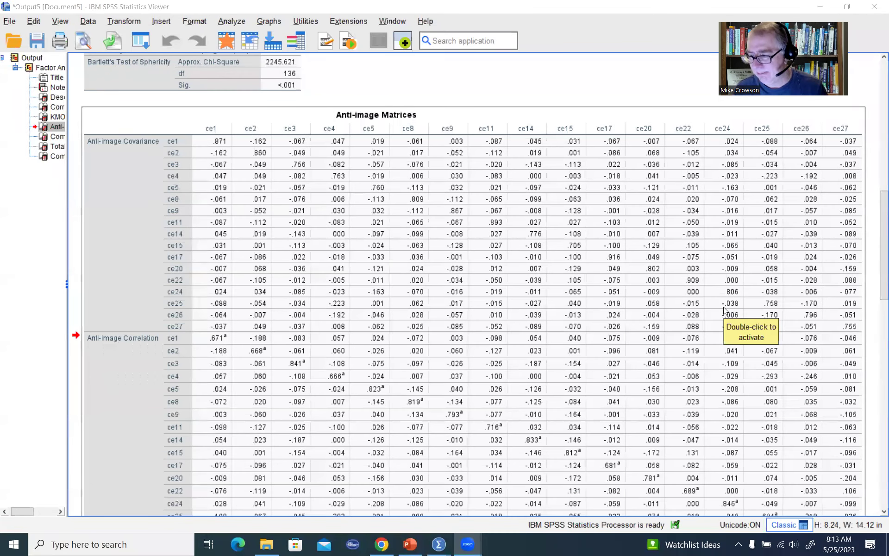
{"action": "scroll", "coordinate": [677, 313], "scroll_direction": "down", "scroll_amount": 1}
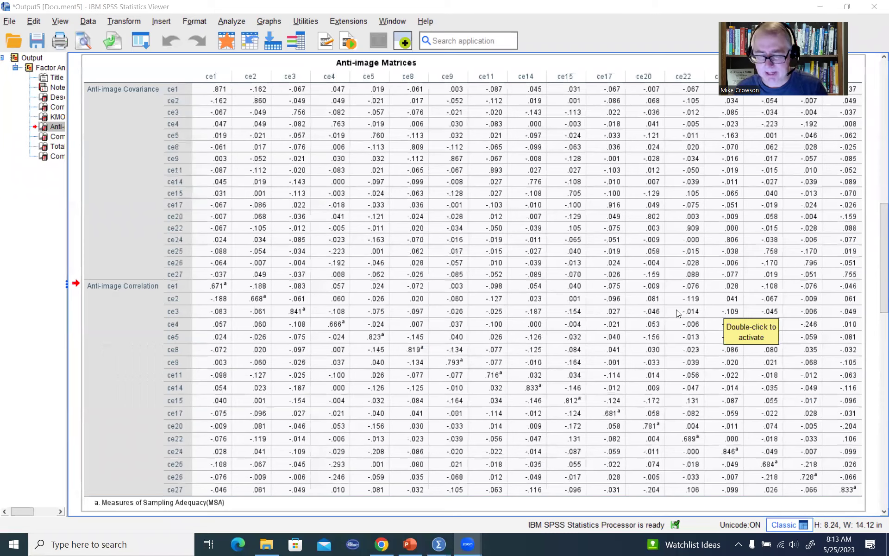
{"action": "scroll", "coordinate": [676, 309], "scroll_direction": "down", "scroll_amount": 1}
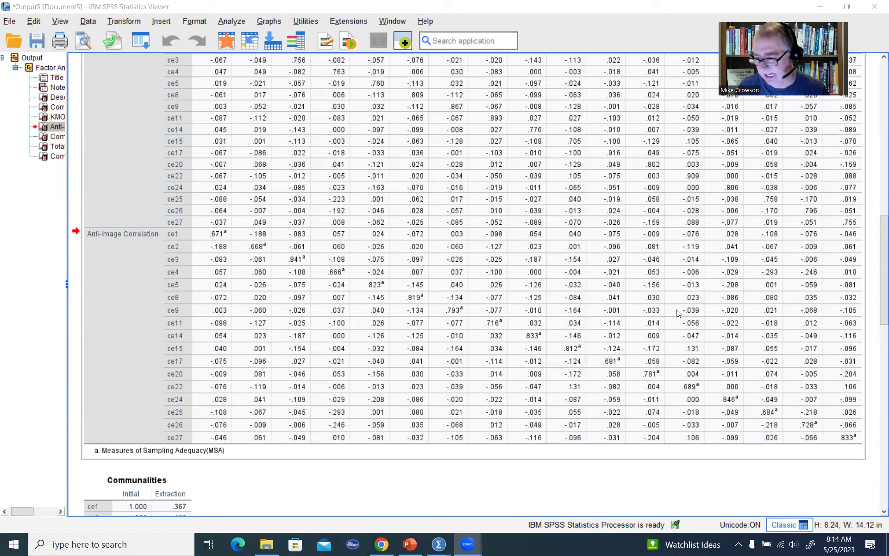
{"action": "scroll", "coordinate": [658, 311], "scroll_direction": "down", "scroll_amount": 3}
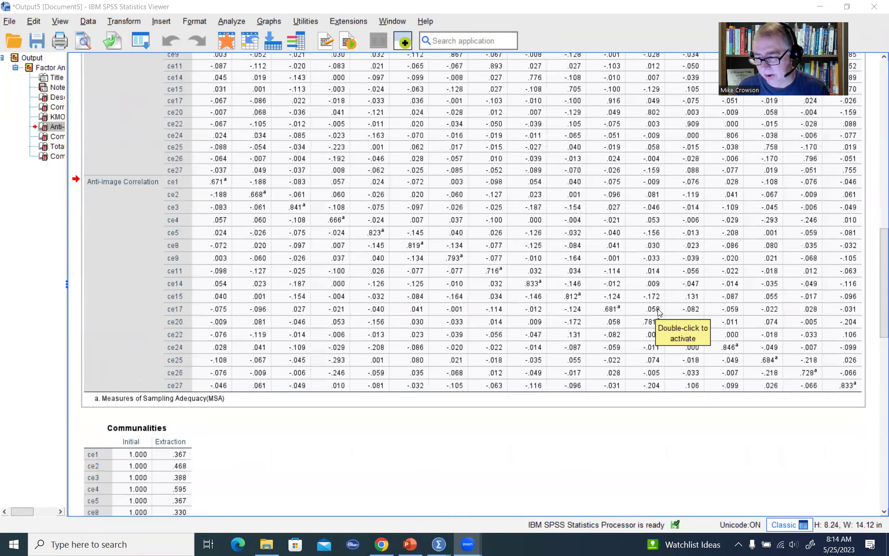
{"action": "scroll", "coordinate": [660, 312], "scroll_direction": "down", "scroll_amount": 3}
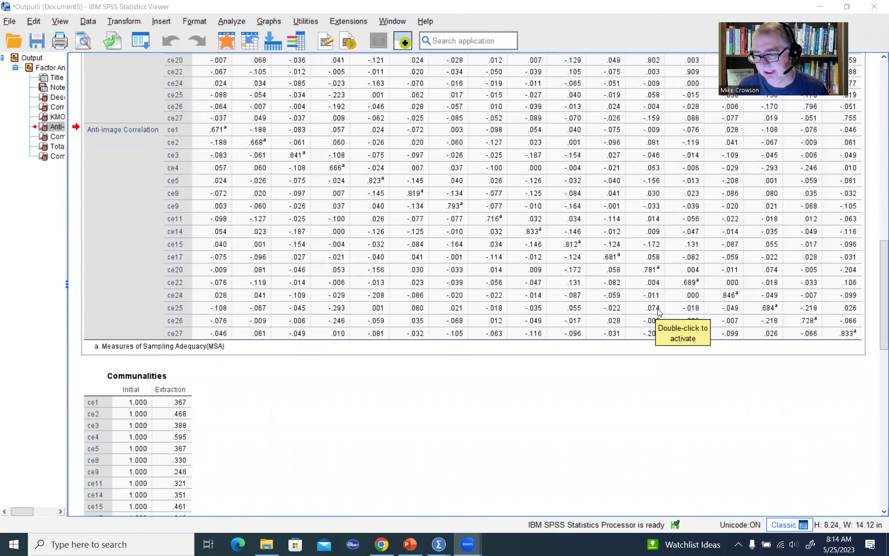
{"action": "scroll", "coordinate": [660, 313], "scroll_direction": "down", "scroll_amount": 20}
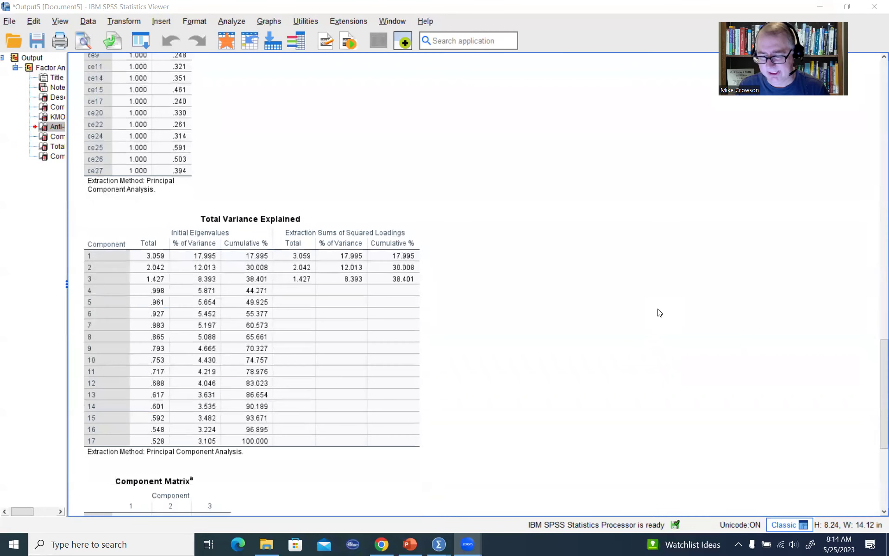
- In the Total Variance Explained table, circle the Initial Eigenvalues heading and its Total column, clearing the marks and table selection
{"action": "scroll", "coordinate": [660, 313], "scroll_direction": "down", "scroll_amount": 3}
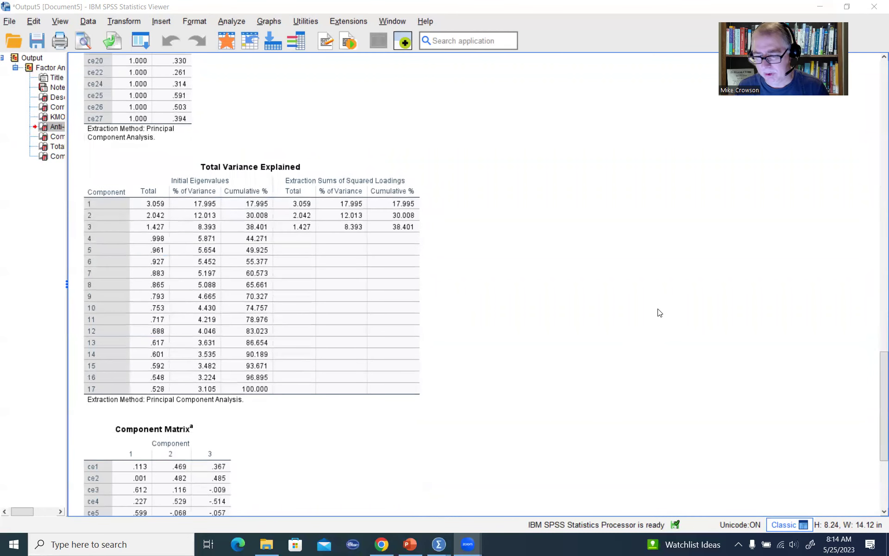
{"action": "scroll", "coordinate": [657, 312], "scroll_direction": "down", "scroll_amount": 3}
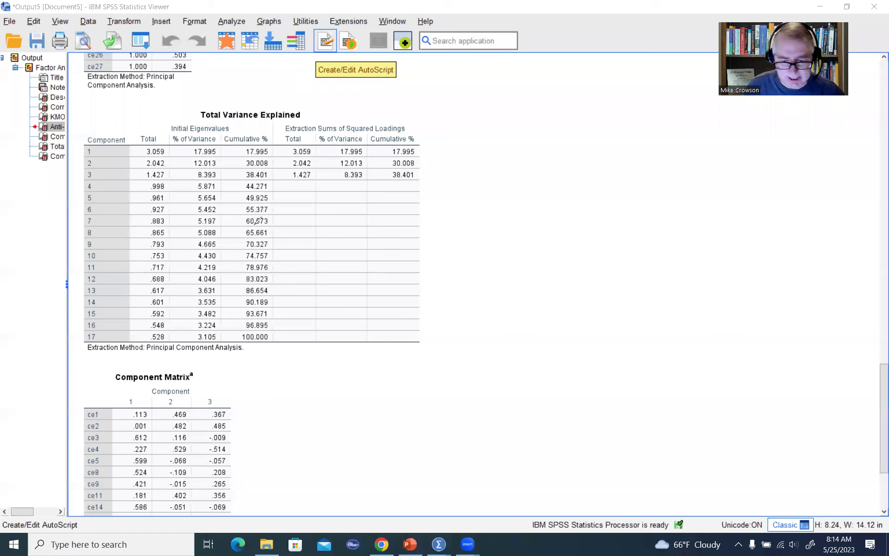
{"action": "mouse_move", "coordinate": [178, 120]}
{"action": "left_mouse_down"}
{"action": "mouse_move", "coordinate": [219, 112]}
{"action": "mouse_move", "coordinate": [224, 131]}
{"action": "mouse_move", "coordinate": [194, 134]}
{"action": "mouse_move", "coordinate": [188, 111]}
{"action": "left_mouse_up"}
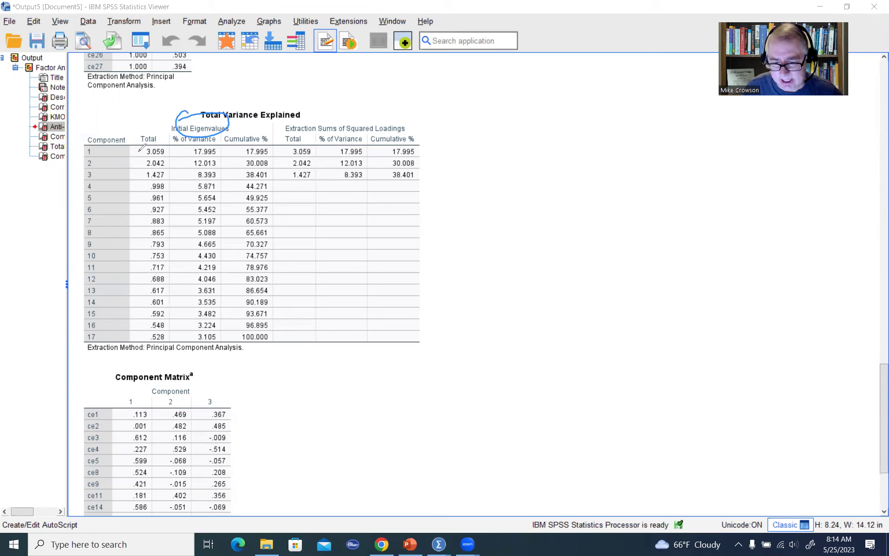
{"action": "mouse_move", "coordinate": [139, 154]}
{"action": "left_mouse_down"}
{"action": "mouse_move", "coordinate": [154, 141]}
{"action": "mouse_move", "coordinate": [167, 150]}
{"action": "mouse_move", "coordinate": [180, 191]}
{"action": "mouse_move", "coordinate": [185, 278]}
{"action": "mouse_move", "coordinate": [172, 331]}
{"action": "mouse_move", "coordinate": [153, 333]}
{"action": "mouse_move", "coordinate": [110, 249]}
{"action": "mouse_move", "coordinate": [109, 182]}
{"action": "mouse_move", "coordinate": [139, 150]}
{"action": "left_mouse_up"}
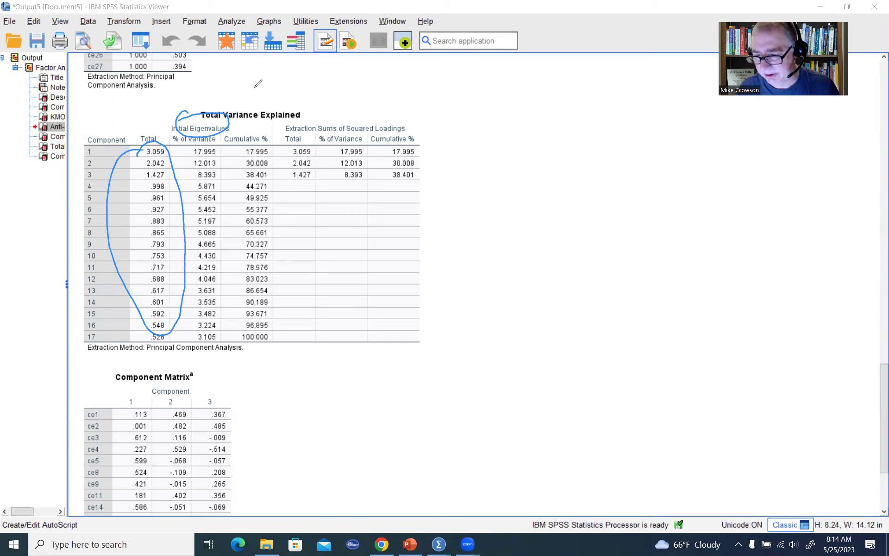
{"action": "key", "text": "e"}
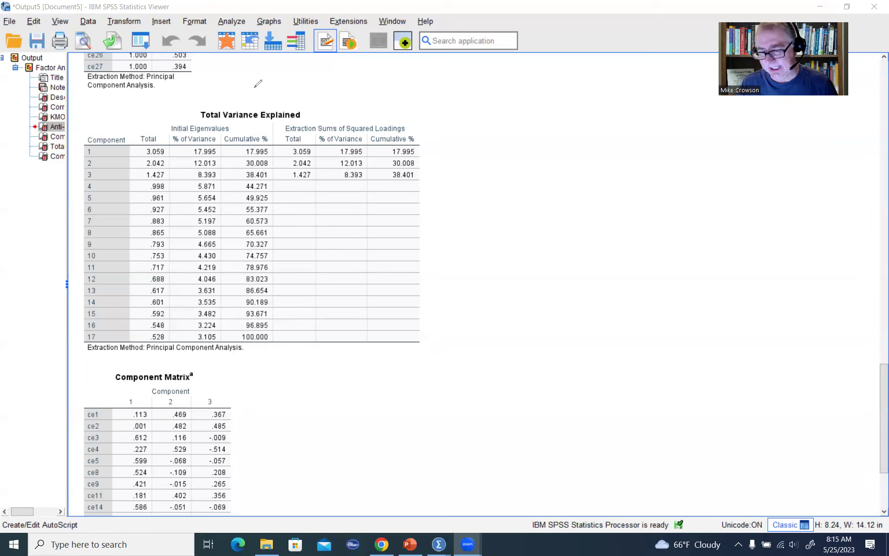
{"action": "left_click", "coordinate": [249, 172]}
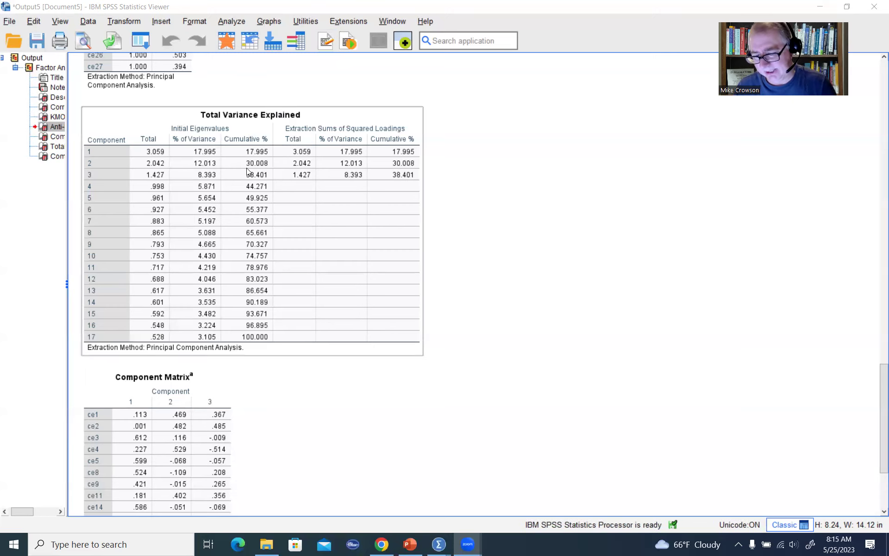
{"action": "left_click", "coordinate": [560, 151]}
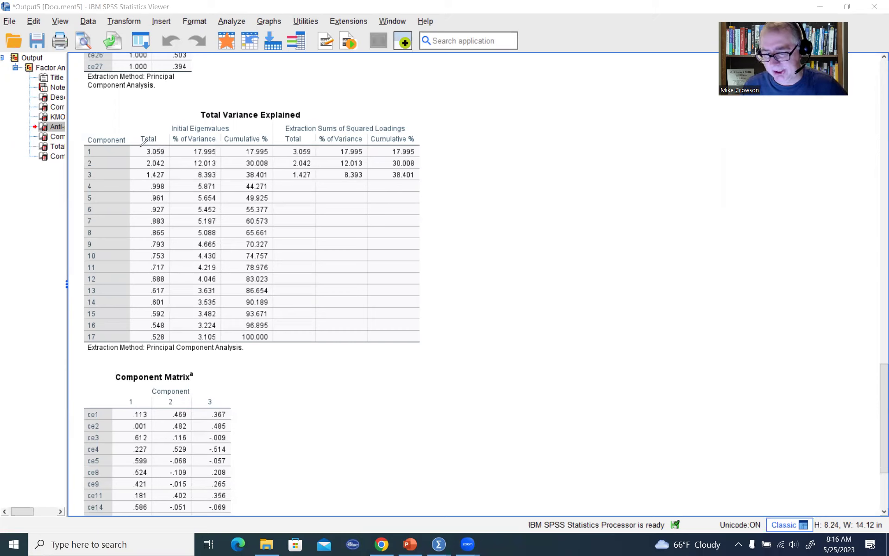
- Circle the initial eigenvalues of components 1, 2 and 3 individually, mark above the Total heading, and clear the marks
{"action": "mouse_move", "coordinate": [158, 144]}
{"action": "left_mouse_down"}
{"action": "mouse_move", "coordinate": [168, 147]}
{"action": "mouse_move", "coordinate": [137, 158]}
{"action": "left_mouse_up"}
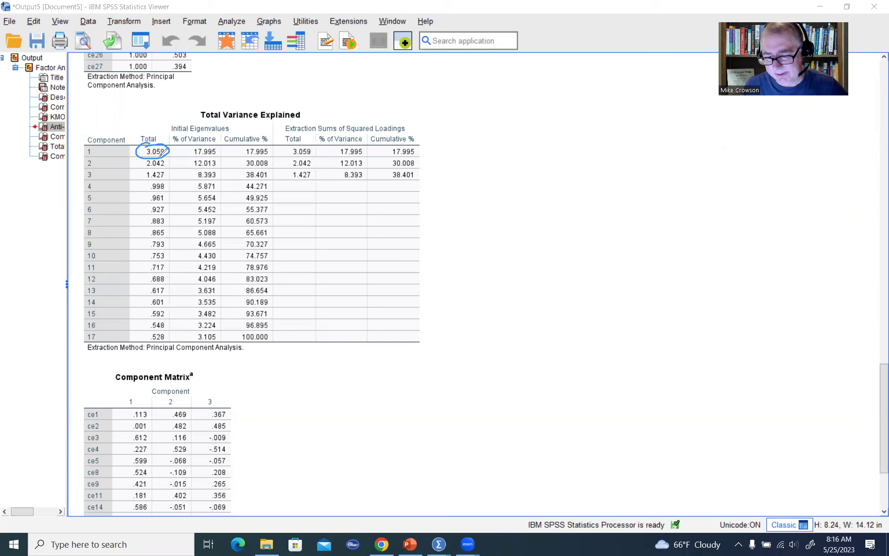
{"action": "mouse_move", "coordinate": [169, 160]}
{"action": "left_mouse_down"}
{"action": "mouse_move", "coordinate": [142, 170]}
{"action": "mouse_move", "coordinate": [163, 156]}
{"action": "left_mouse_up"}
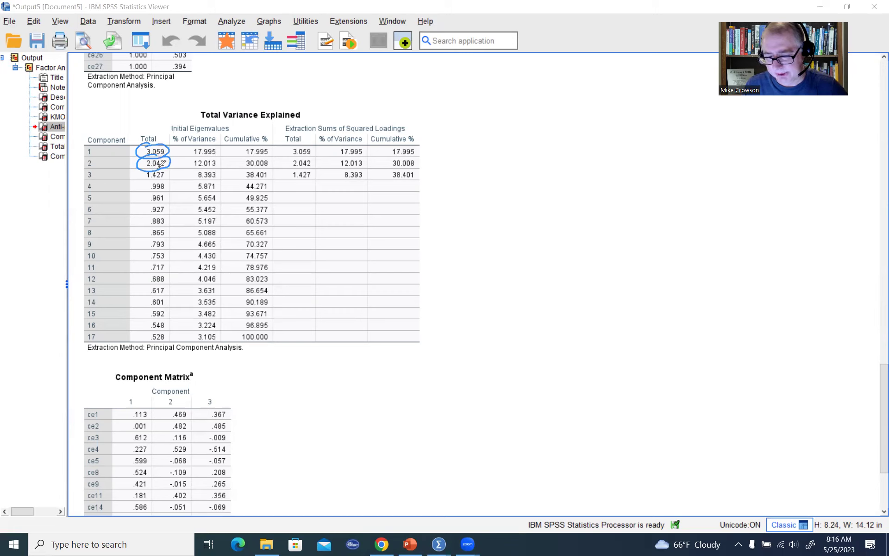
{"action": "mouse_move", "coordinate": [163, 164]}
{"action": "left_mouse_down"}
{"action": "mouse_move", "coordinate": [158, 181]}
{"action": "mouse_move", "coordinate": [141, 179]}
{"action": "mouse_move", "coordinate": [167, 169]}
{"action": "left_mouse_up"}
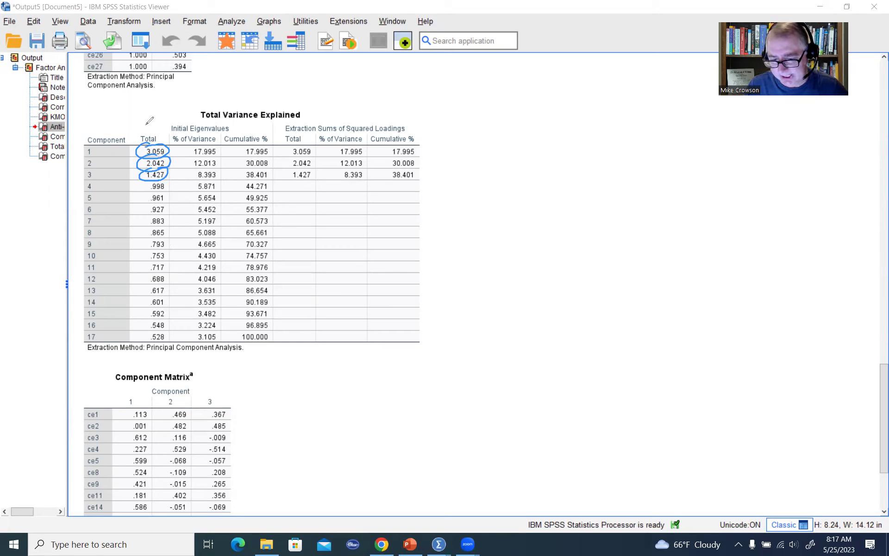
{"action": "left_click_drag", "start_coordinate": [153, 119], "coordinate": [147, 126]}
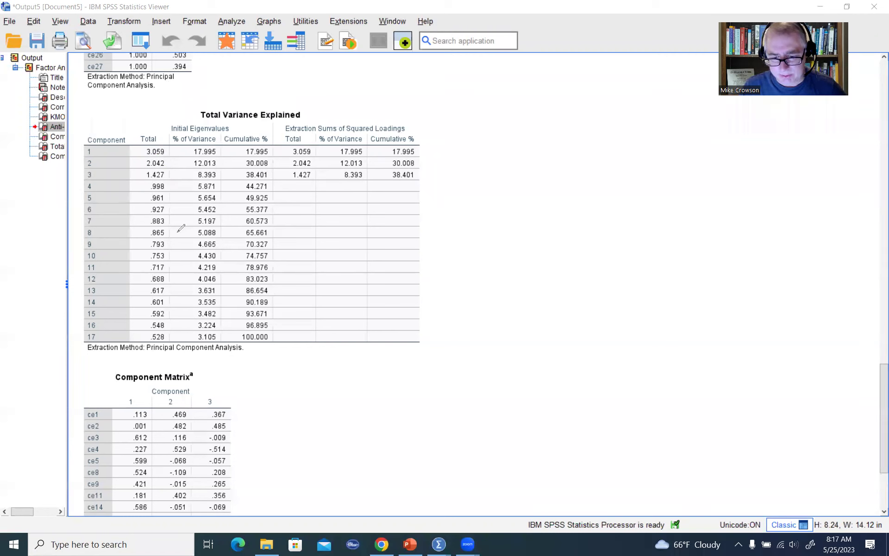
- Circle the first three initial eigenvalues as a group, draw an arrow to the circled Extraction Sums of Squared Loadings totals, and clear the marks
{"action": "mouse_move", "coordinate": [139, 153]}
{"action": "left_mouse_down"}
{"action": "mouse_move", "coordinate": [154, 142]}
{"action": "mouse_move", "coordinate": [171, 154]}
{"action": "mouse_move", "coordinate": [167, 180]}
{"action": "mouse_move", "coordinate": [150, 182]}
{"action": "mouse_move", "coordinate": [149, 151]}
{"action": "left_mouse_up"}
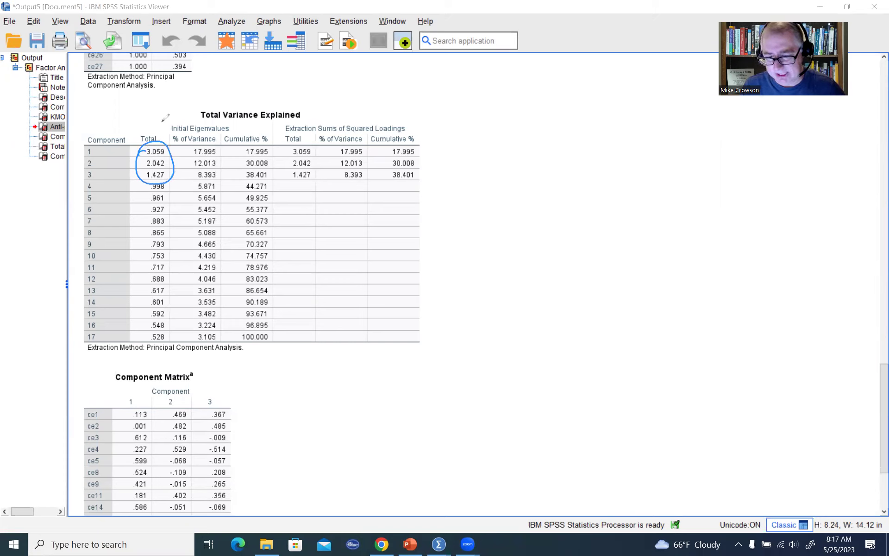
{"action": "mouse_move", "coordinate": [162, 122]}
{"action": "left_mouse_down"}
{"action": "mouse_move", "coordinate": [209, 97]}
{"action": "mouse_move", "coordinate": [265, 106]}
{"action": "mouse_move", "coordinate": [272, 129]}
{"action": "left_mouse_up"}
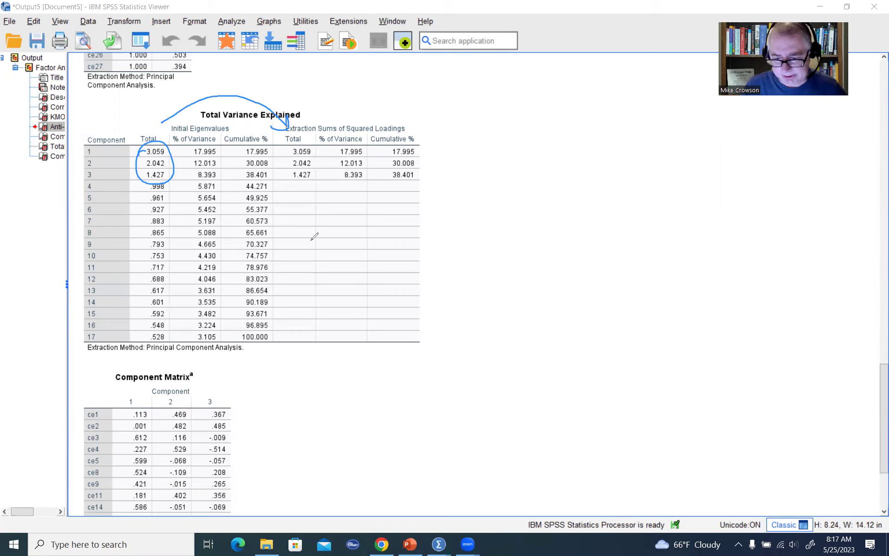
{"action": "mouse_move", "coordinate": [292, 142]}
{"action": "left_mouse_down"}
{"action": "mouse_move", "coordinate": [321, 152]}
{"action": "mouse_move", "coordinate": [318, 182]}
{"action": "mouse_move", "coordinate": [300, 138]}
{"action": "left_mouse_up"}
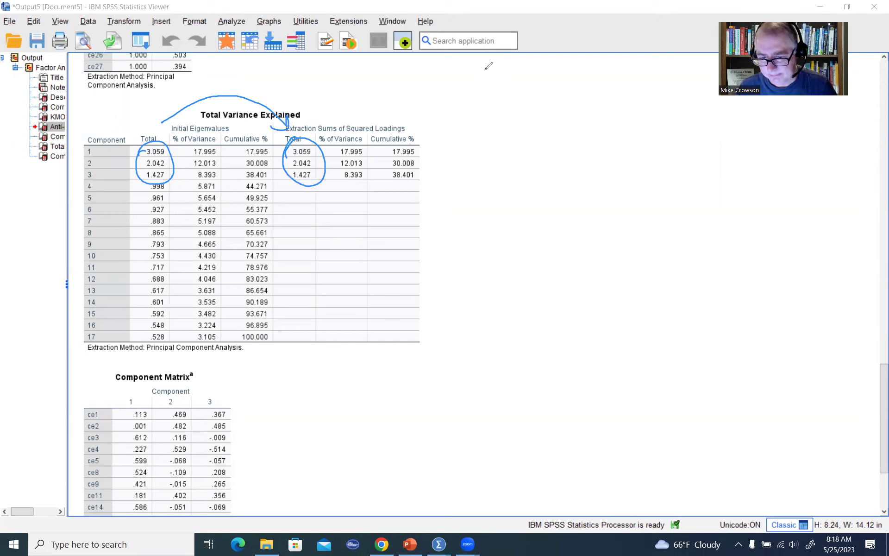
{"action": "key", "text": "Escape"}
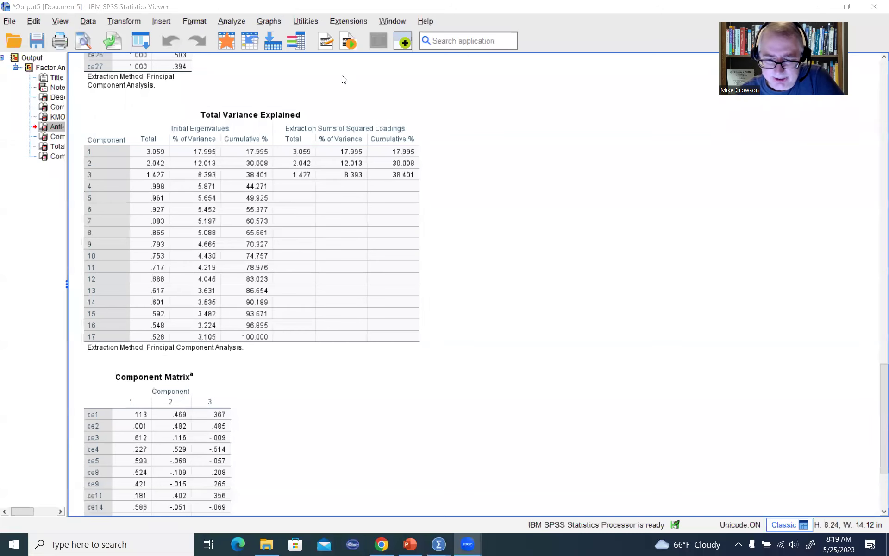
- Reopen the Factor Analysis setup and enable the scree plot in the extraction options
{"action": "left_click", "coordinate": [231, 21]}
{"action": "mouse_move", "coordinate": [341, 257]}
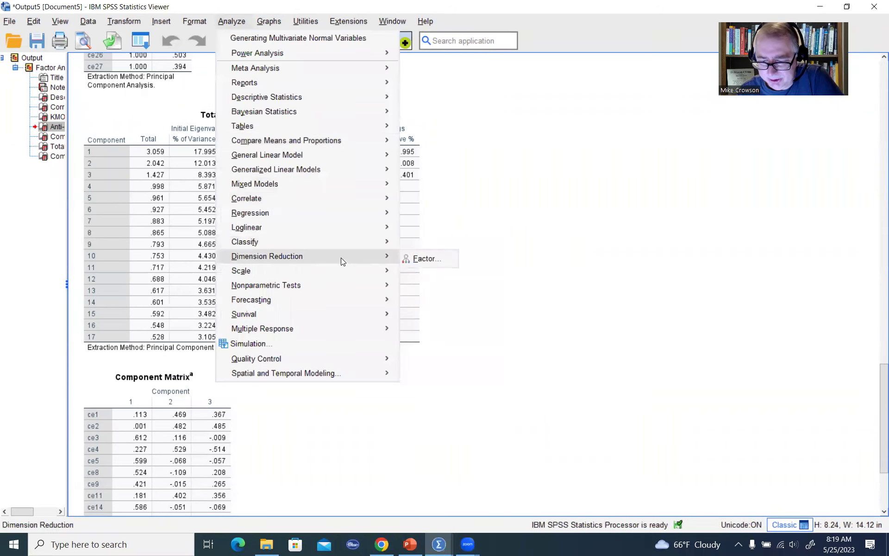
{"action": "left_click", "coordinate": [435, 258]}
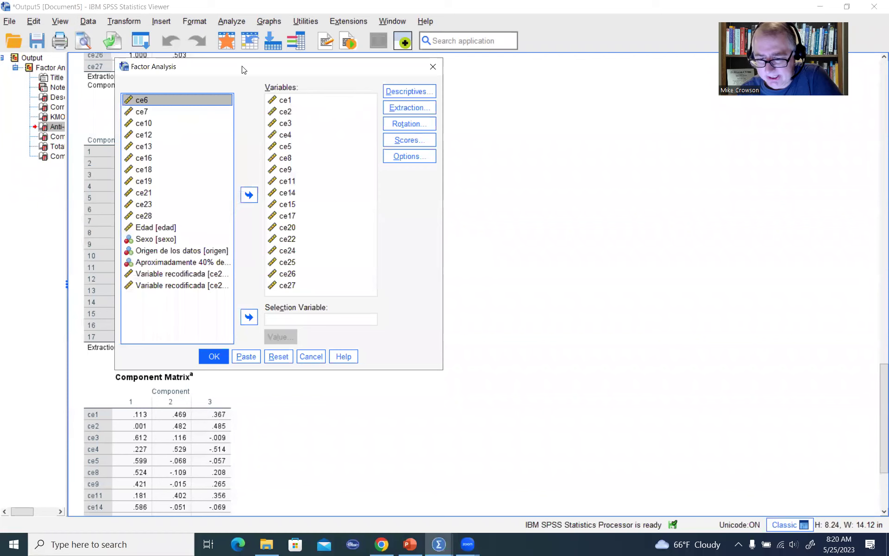
{"action": "left_click", "coordinate": [467, 176]}
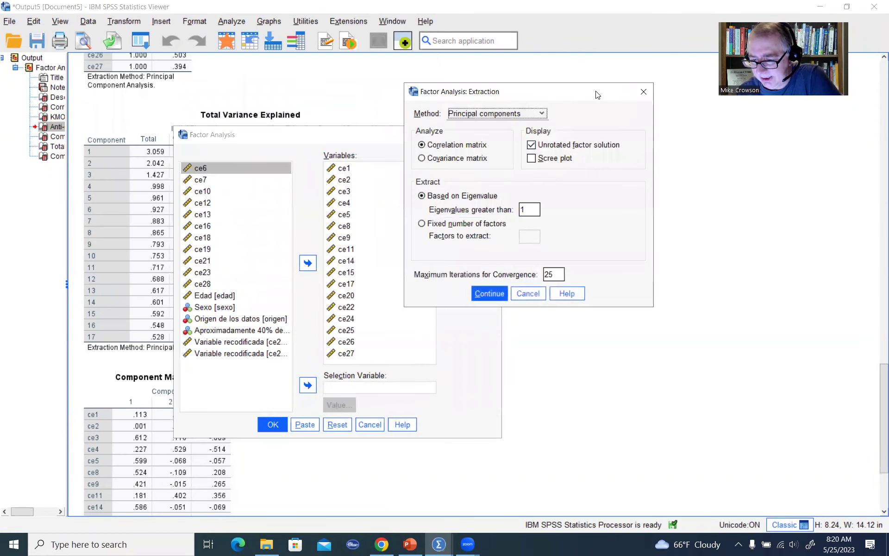
{"action": "left_click", "coordinate": [639, 202]}
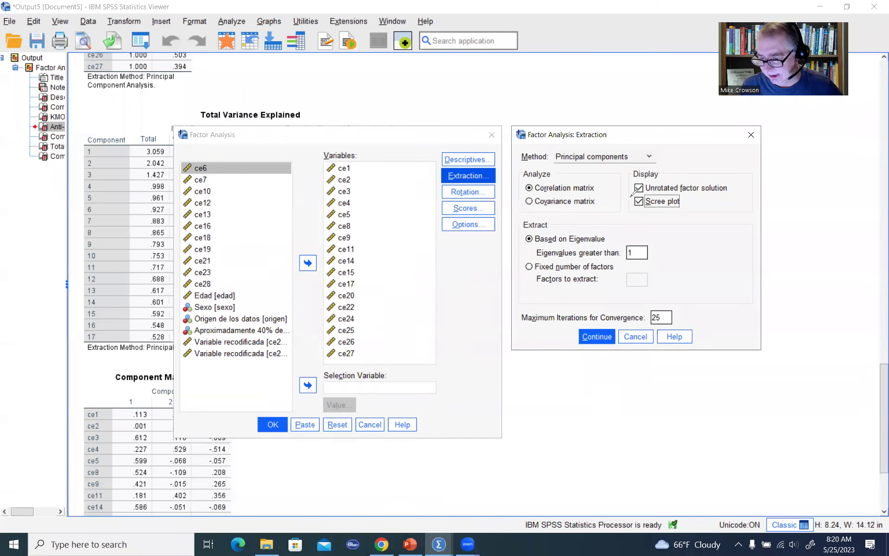
- Circle the scree plot option and the eigenvalue-greater-than-1 criterion, tick the Principal components method with the pen, and clear the marks
{"action": "mouse_move", "coordinate": [651, 188]}
{"action": "left_mouse_down"}
{"action": "mouse_move", "coordinate": [677, 208]}
{"action": "mouse_move", "coordinate": [642, 176]}
{"action": "left_mouse_up"}
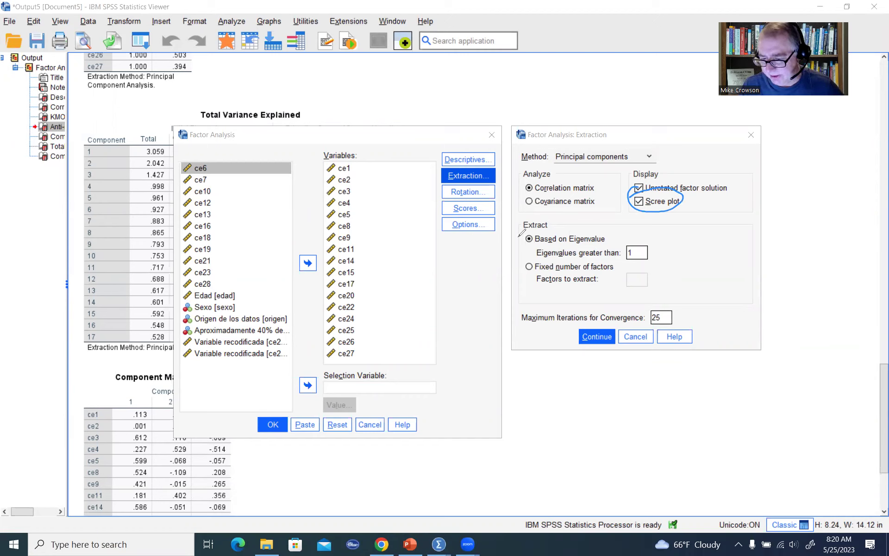
{"action": "mouse_move", "coordinate": [516, 224]}
{"action": "left_mouse_down"}
{"action": "mouse_move", "coordinate": [594, 211]}
{"action": "mouse_move", "coordinate": [651, 236]}
{"action": "mouse_move", "coordinate": [658, 255]}
{"action": "mouse_move", "coordinate": [639, 269]}
{"action": "mouse_move", "coordinate": [571, 270]}
{"action": "mouse_move", "coordinate": [539, 258]}
{"action": "left_mouse_up"}
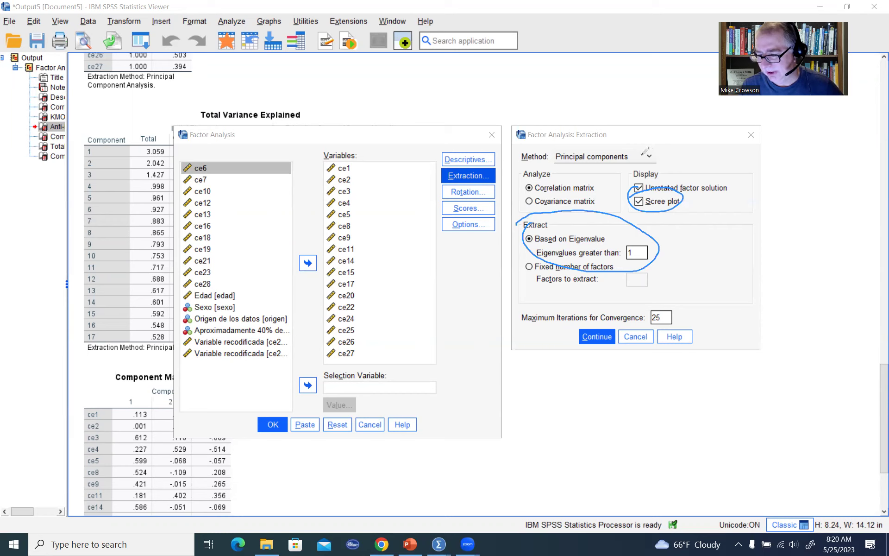
{"action": "left_click_drag", "start_coordinate": [648, 154], "coordinate": [658, 145]}
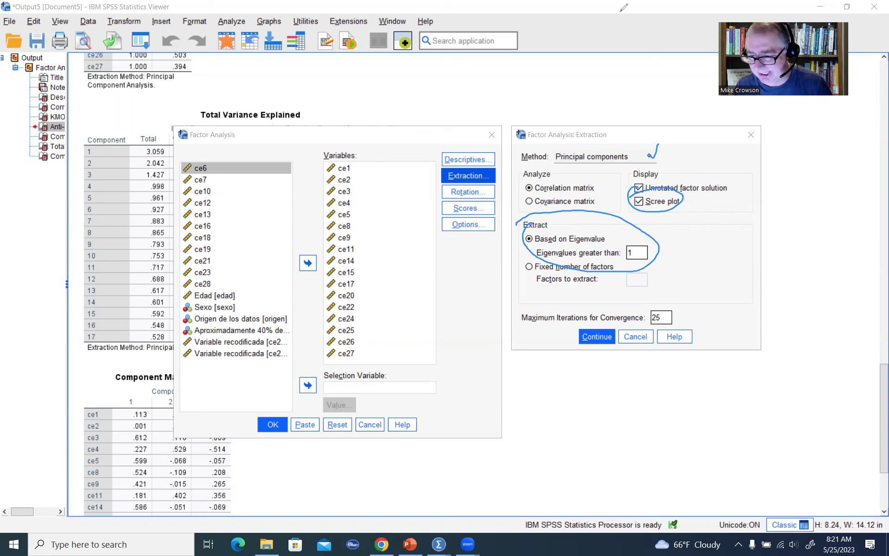
{"action": "key", "text": "e"}
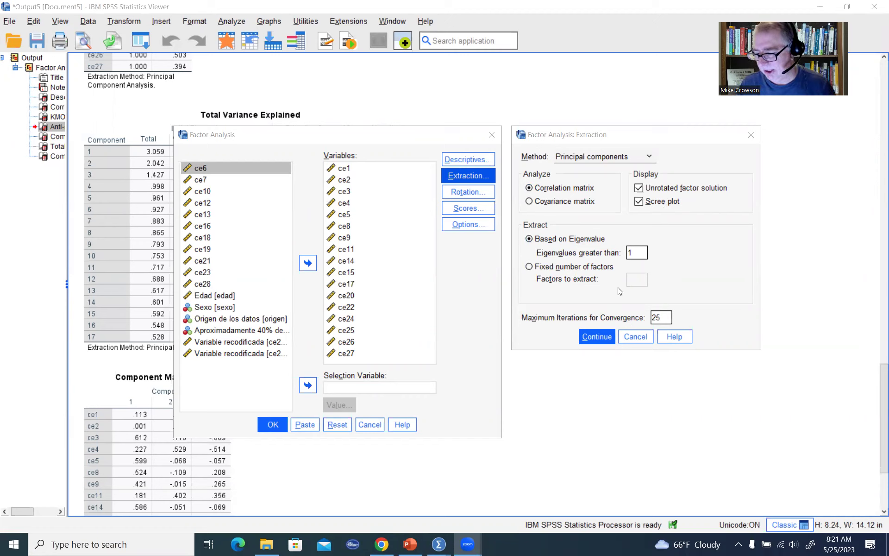
- Apply the extraction options, rerun the factor analysis, and view the scree plot in the new output
{"action": "left_click", "coordinate": [602, 336]}
{"action": "left_click", "coordinate": [273, 425]}
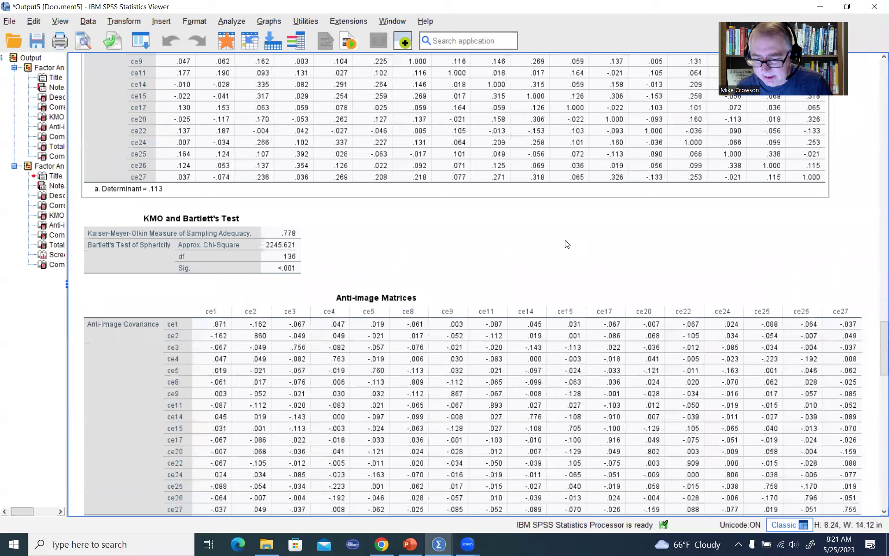
{"action": "scroll", "coordinate": [567, 244], "scroll_direction": "down", "scroll_amount": 15}
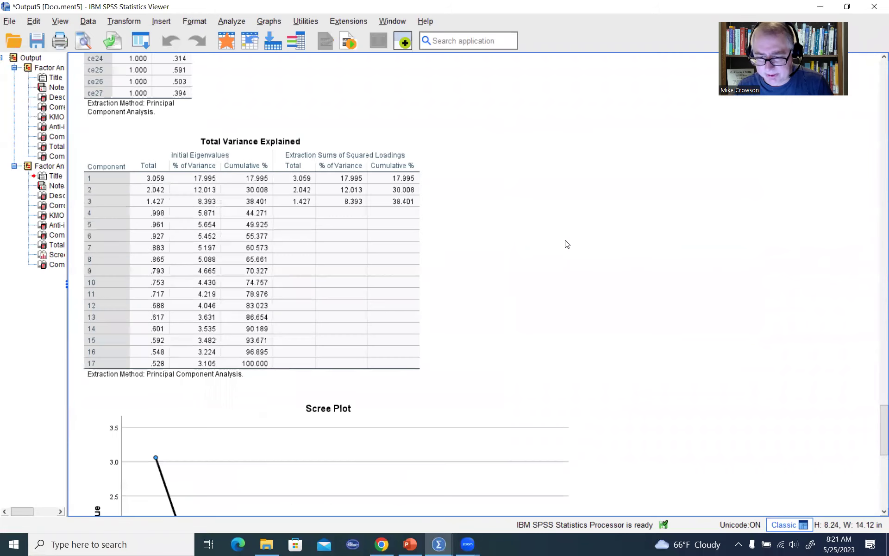
{"action": "scroll", "coordinate": [567, 244], "scroll_direction": "down", "scroll_amount": 8}
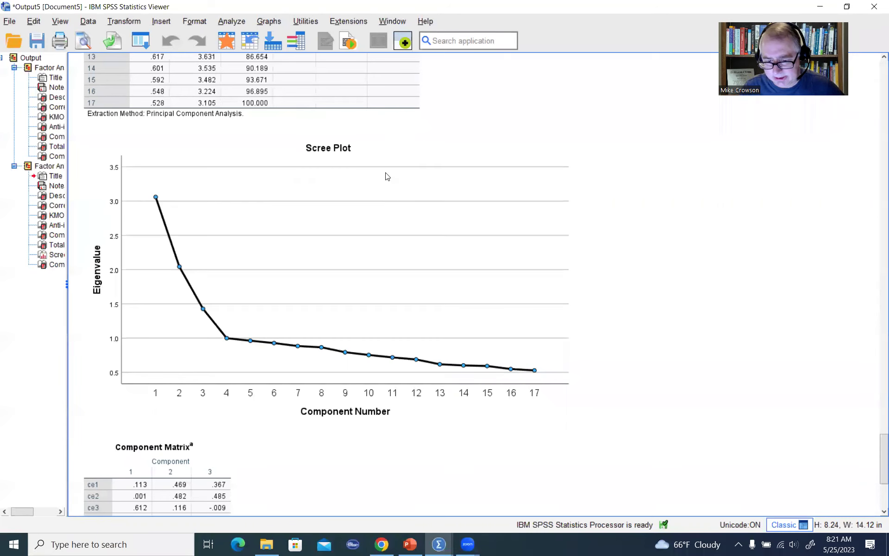
- Draw a line down the initial eigenvalues, tick the Scree Plot title, circle the plot's first three points, and clear the marks
{"action": "scroll", "coordinate": [389, 176], "scroll_direction": "up", "scroll_amount": 3}
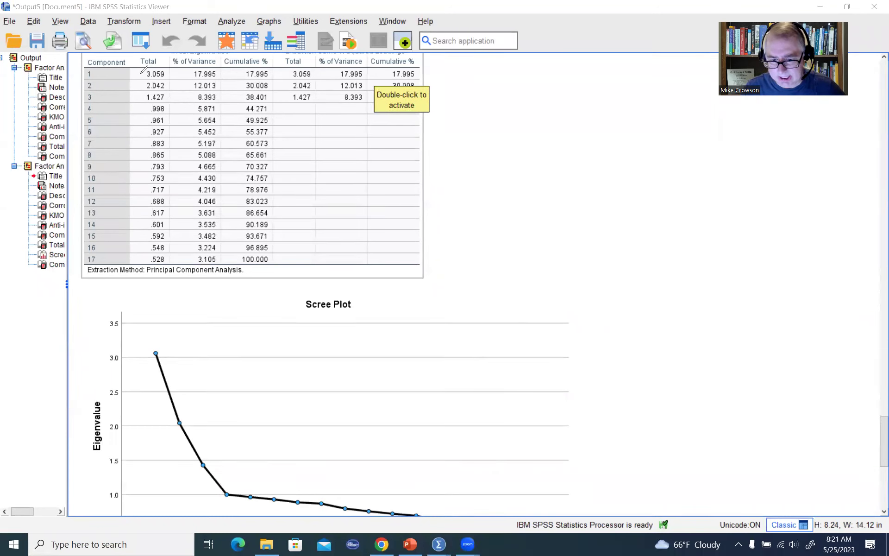
{"action": "left_click_drag", "start_coordinate": [141, 74], "coordinate": [151, 260]}
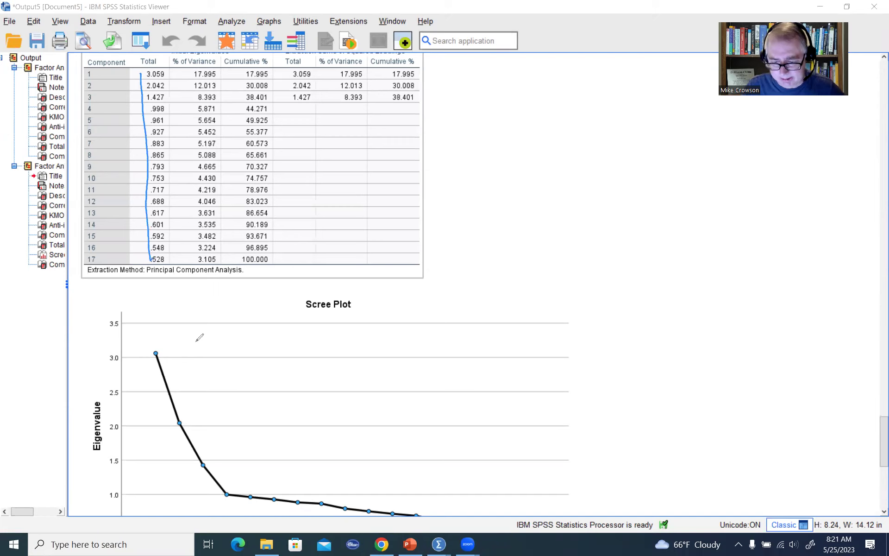
{"action": "left_click_drag", "start_coordinate": [369, 304], "coordinate": [379, 291]}
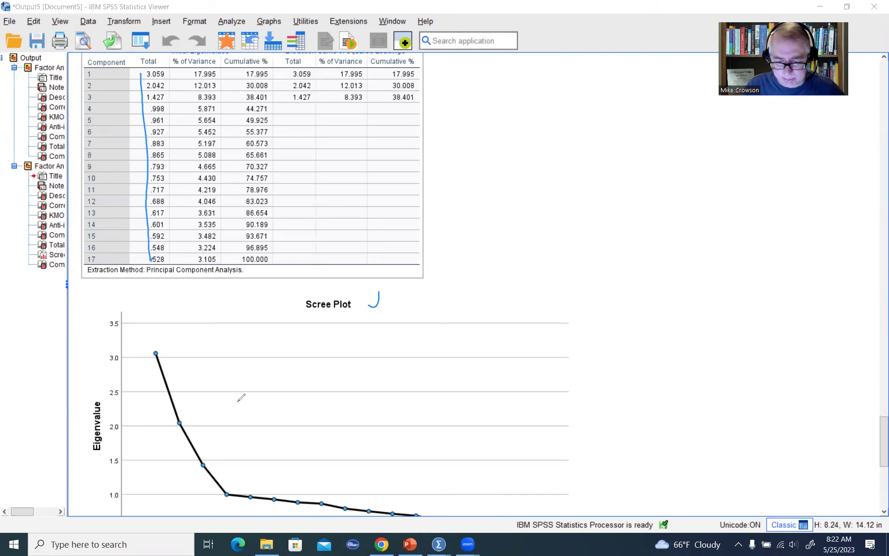
{"action": "left_click_drag", "start_coordinate": [149, 351], "coordinate": [158, 346]}
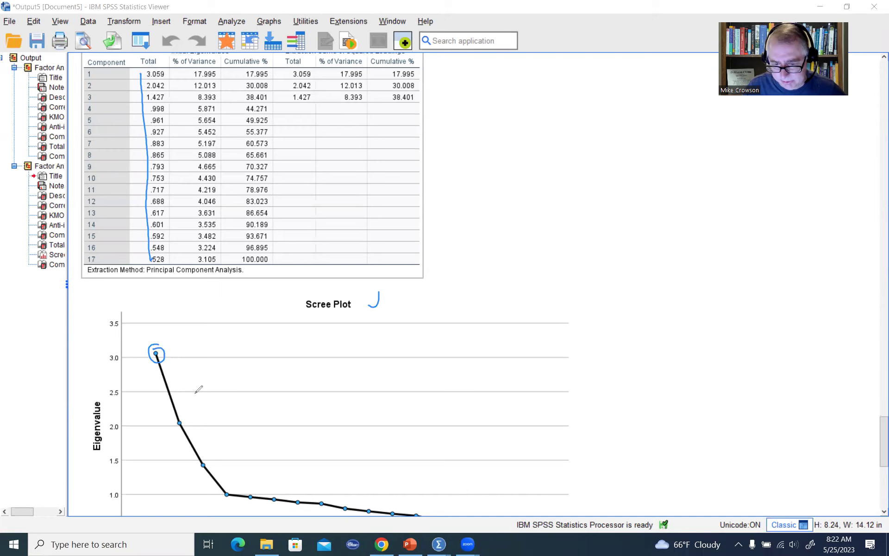
{"action": "mouse_move", "coordinate": [184, 420]}
{"action": "left_mouse_down"}
{"action": "mouse_move", "coordinate": [172, 419]}
{"action": "mouse_move", "coordinate": [177, 412]}
{"action": "left_mouse_up"}
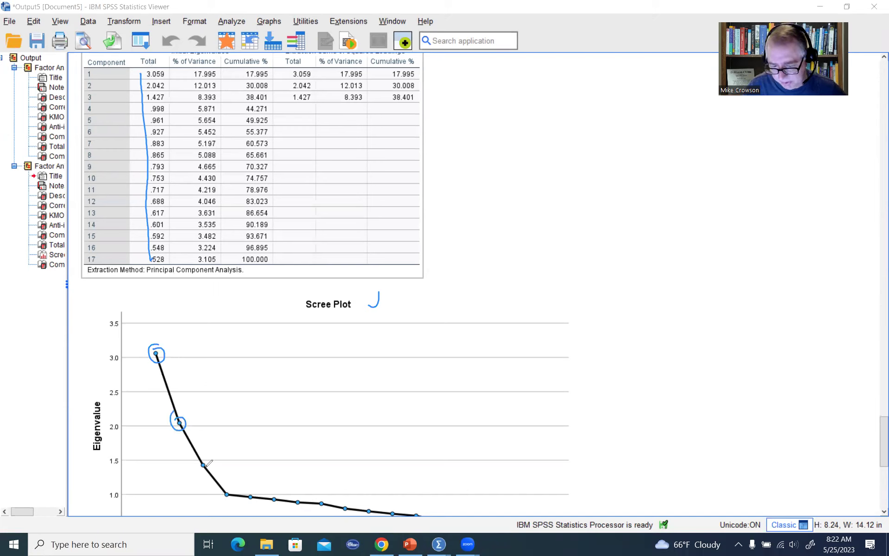
{"action": "left_click_drag", "start_coordinate": [200, 459], "coordinate": [205, 458]}
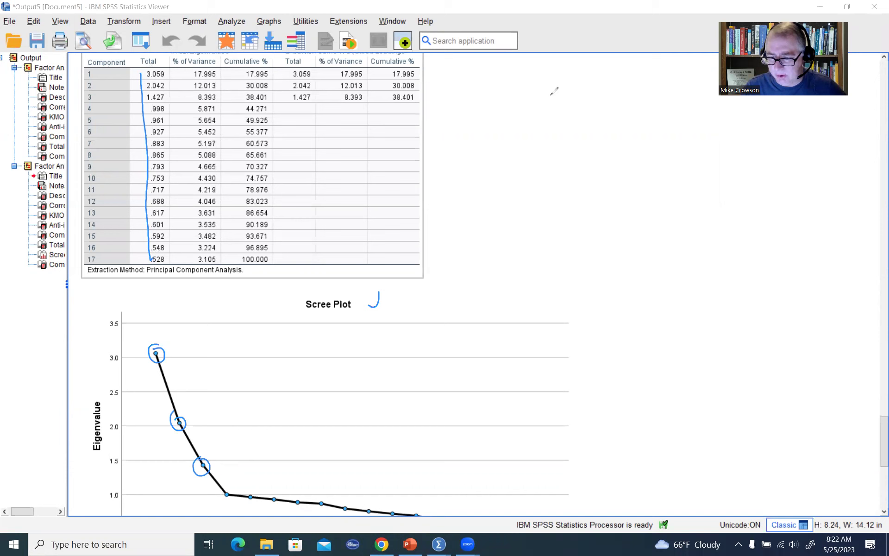
{"action": "left_click", "coordinate": [504, 311]}
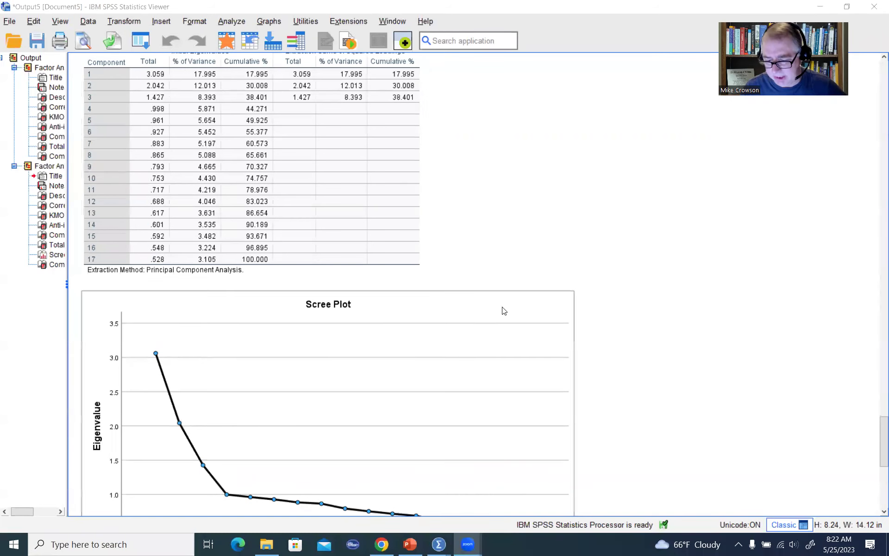
- Circle the first four scree plot points, draw an arrow, a line over the tail and a cut between points 3 and 4, and clear the marks
{"action": "scroll", "coordinate": [504, 310], "scroll_direction": "down", "scroll_amount": 3}
{"action": "left_click", "coordinate": [508, 97]}
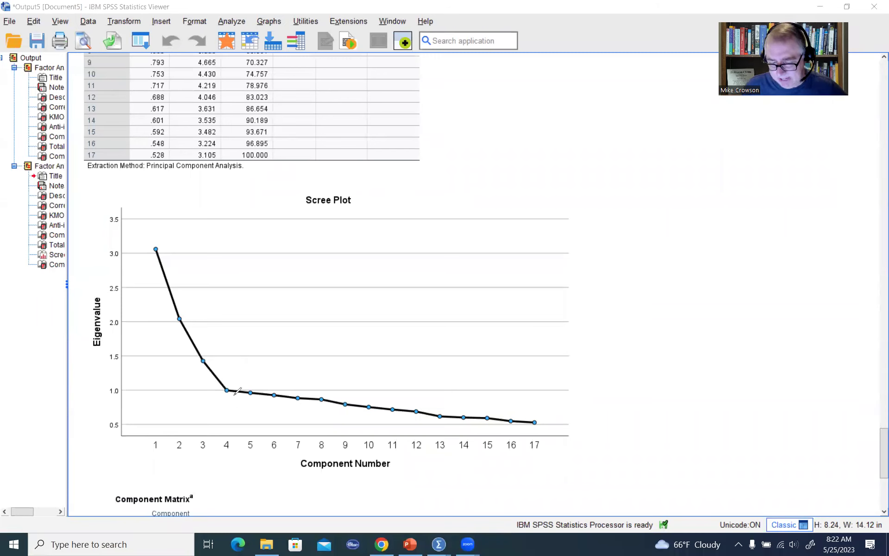
{"action": "mouse_move", "coordinate": [155, 243]}
{"action": "left_mouse_down"}
{"action": "mouse_move", "coordinate": [169, 255]}
{"action": "mouse_move", "coordinate": [156, 243]}
{"action": "left_mouse_up"}
{"action": "left_click_drag", "start_coordinate": [177, 306], "coordinate": [180, 310]}
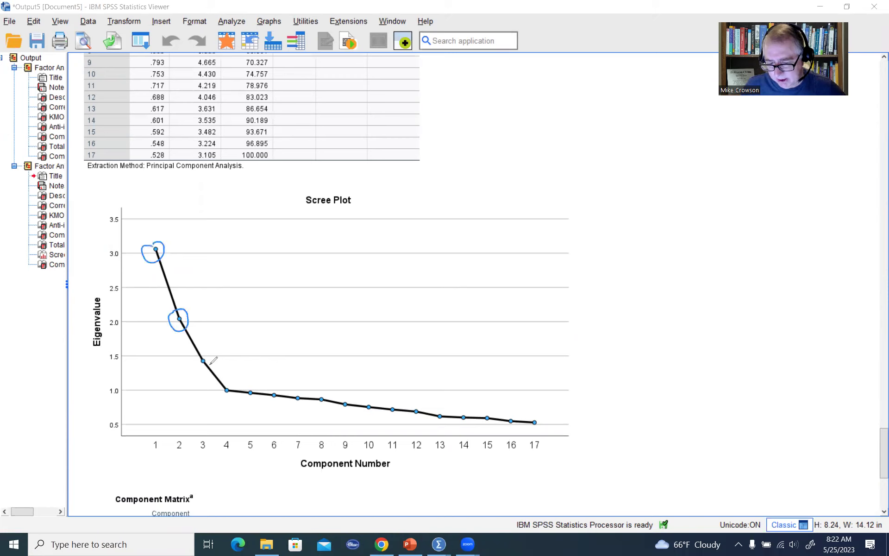
{"action": "left_click_drag", "start_coordinate": [204, 352], "coordinate": [206, 354]}
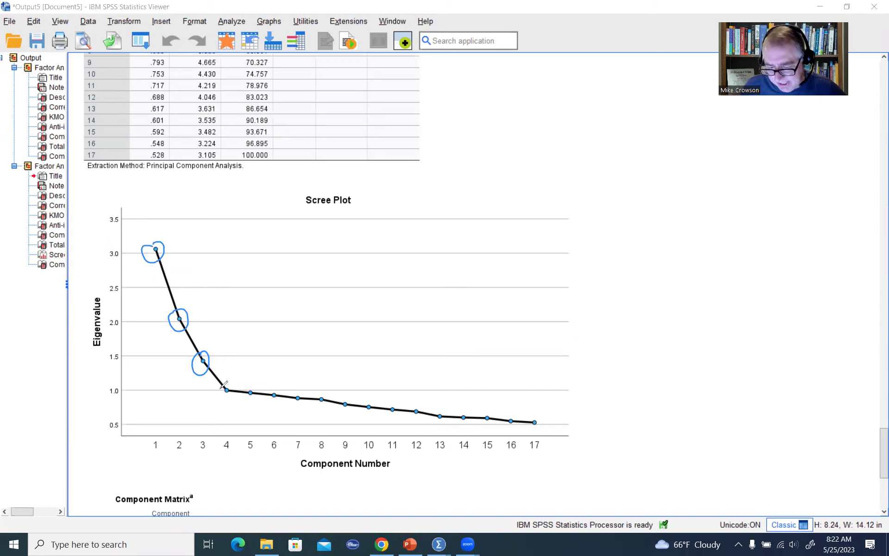
{"action": "mouse_move", "coordinate": [232, 381]}
{"action": "left_mouse_down"}
{"action": "mouse_move", "coordinate": [228, 393]}
{"action": "mouse_move", "coordinate": [218, 383]}
{"action": "mouse_move", "coordinate": [243, 351]}
{"action": "mouse_move", "coordinate": [232, 373]}
{"action": "mouse_move", "coordinate": [260, 386]}
{"action": "mouse_move", "coordinate": [417, 397]}
{"action": "left_mouse_up"}
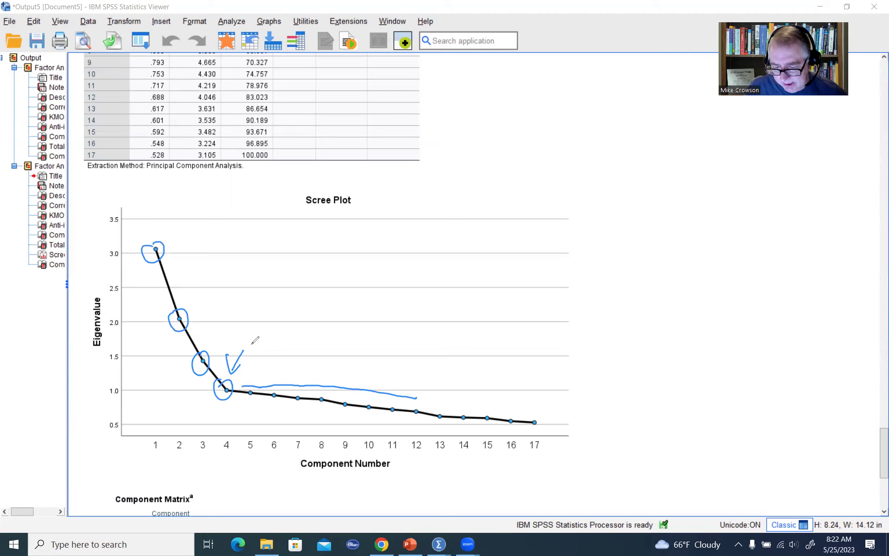
{"action": "left_click_drag", "start_coordinate": [253, 351], "coordinate": [186, 408]}
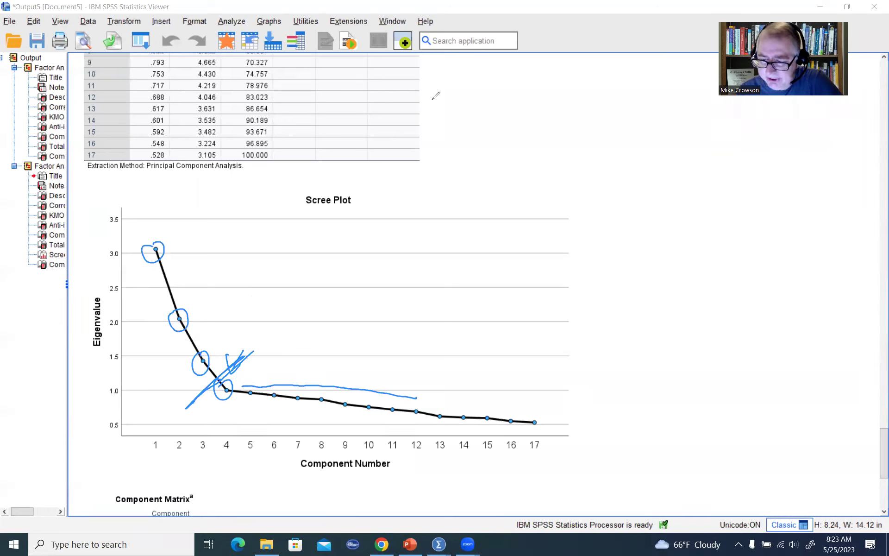
{"action": "key", "text": "e"}
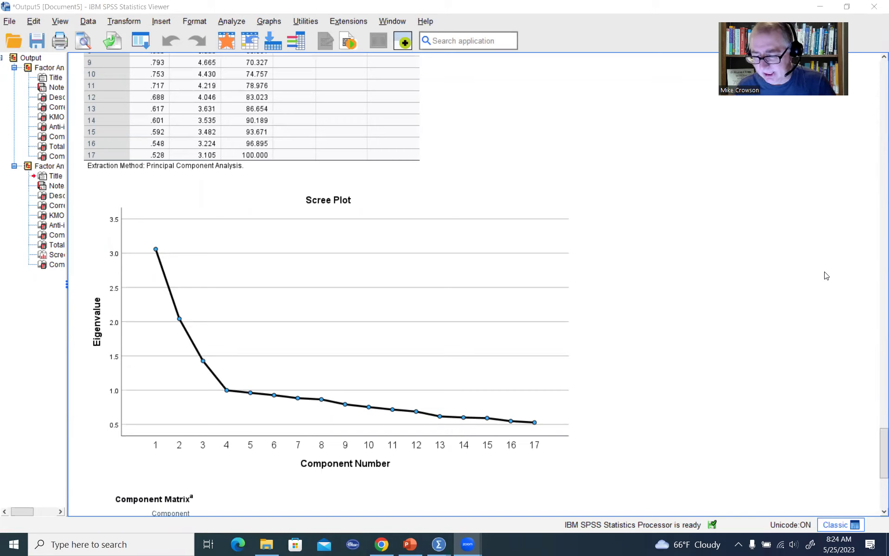
{"action": "left_click", "coordinate": [546, 376]}
{"action": "left_click", "coordinate": [816, 329]}
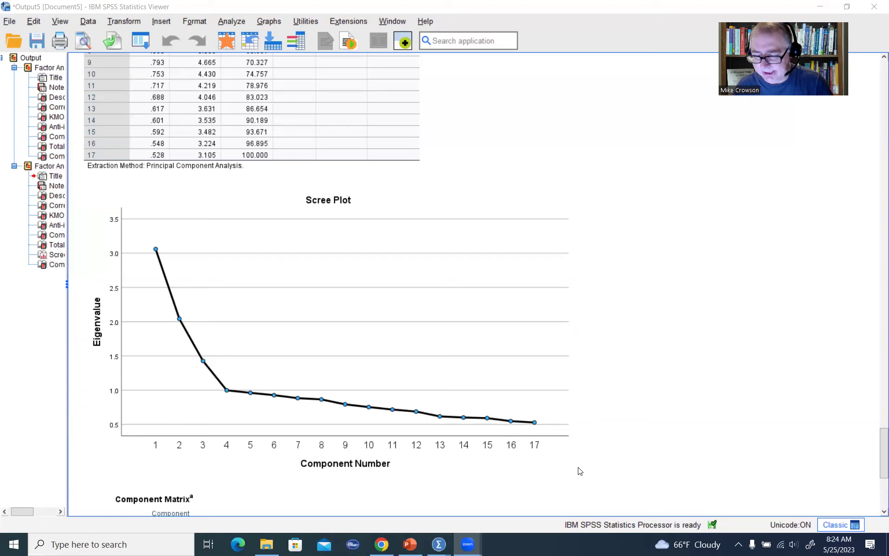
- Switch to the syntax file for the parallel analysis and MAP test and review its user specifications
{"action": "mouse_move", "coordinate": [438, 543]}
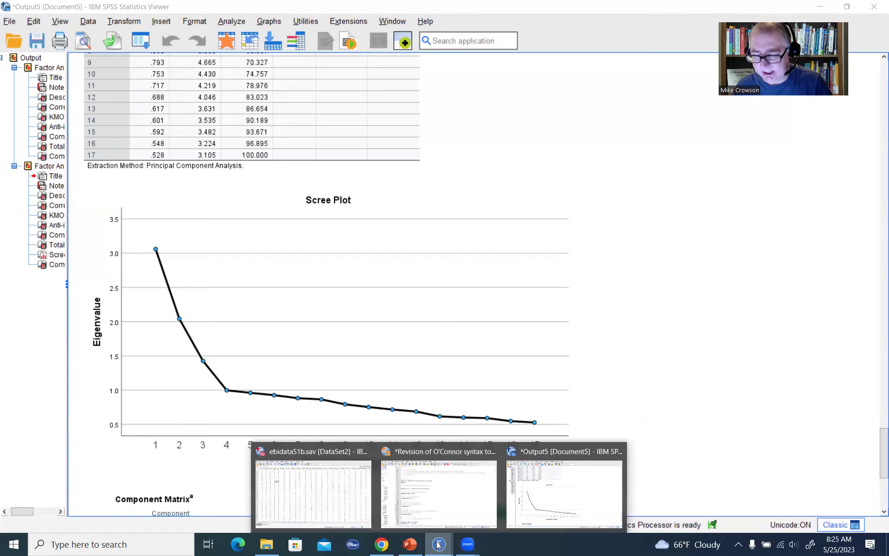
{"action": "left_click", "coordinate": [436, 495]}
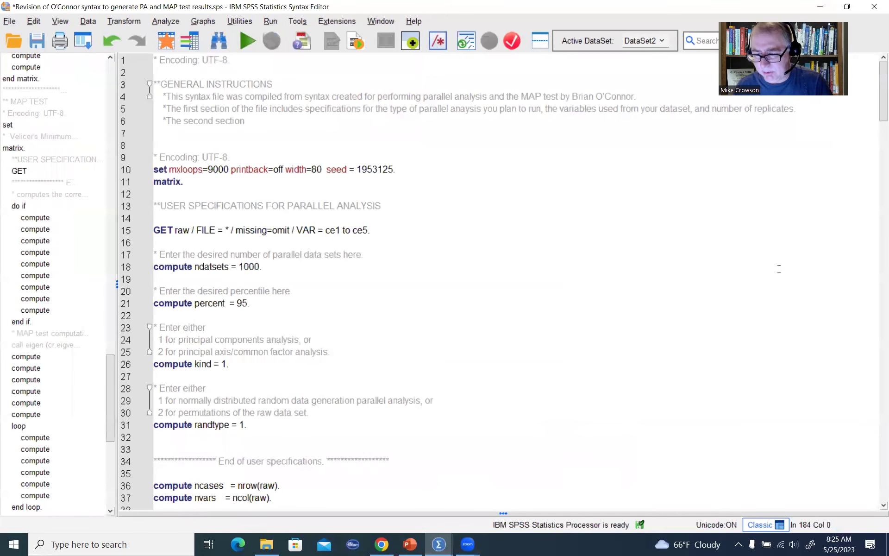
{"action": "scroll", "coordinate": [780, 268], "scroll_direction": "down", "scroll_amount": 12}
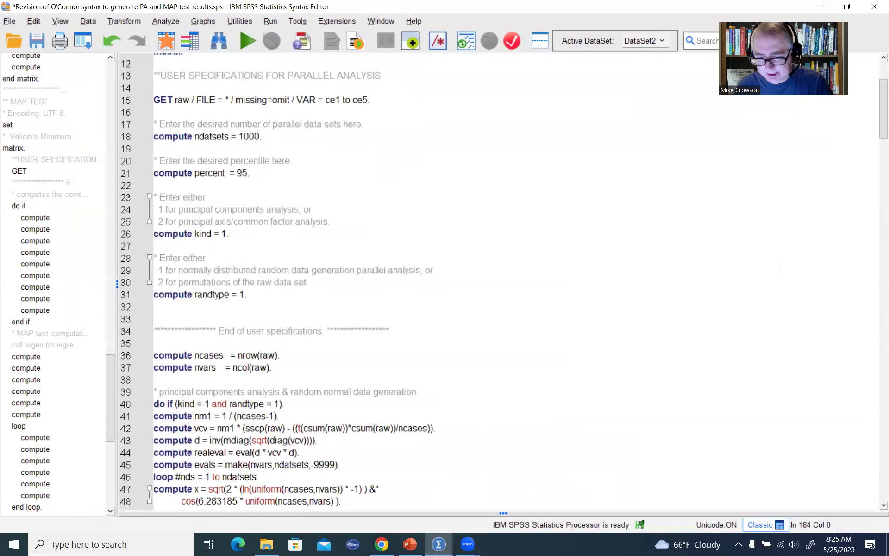
{"action": "scroll", "coordinate": [780, 269], "scroll_direction": "down", "scroll_amount": 2}
{"action": "scroll", "coordinate": [779, 269], "scroll_direction": "up", "scroll_amount": 5}
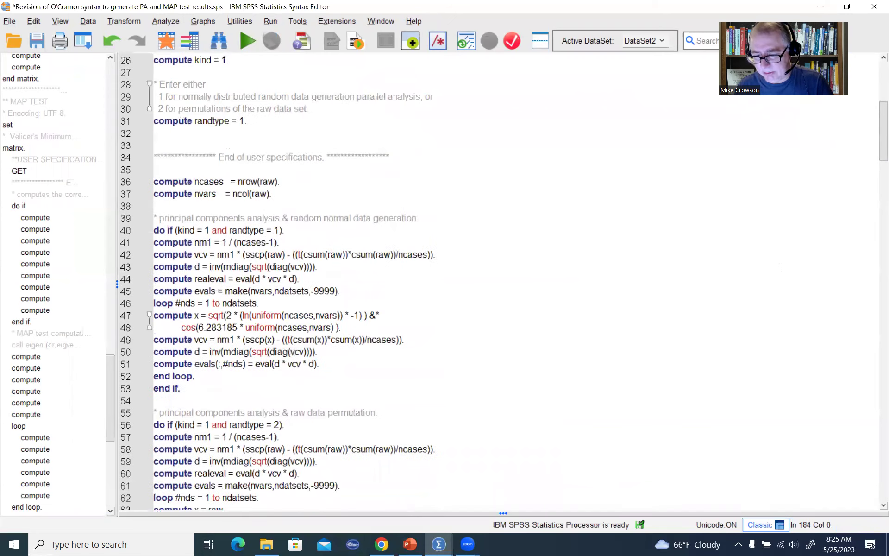
{"action": "scroll", "coordinate": [780, 268], "scroll_direction": "up", "scroll_amount": 5}
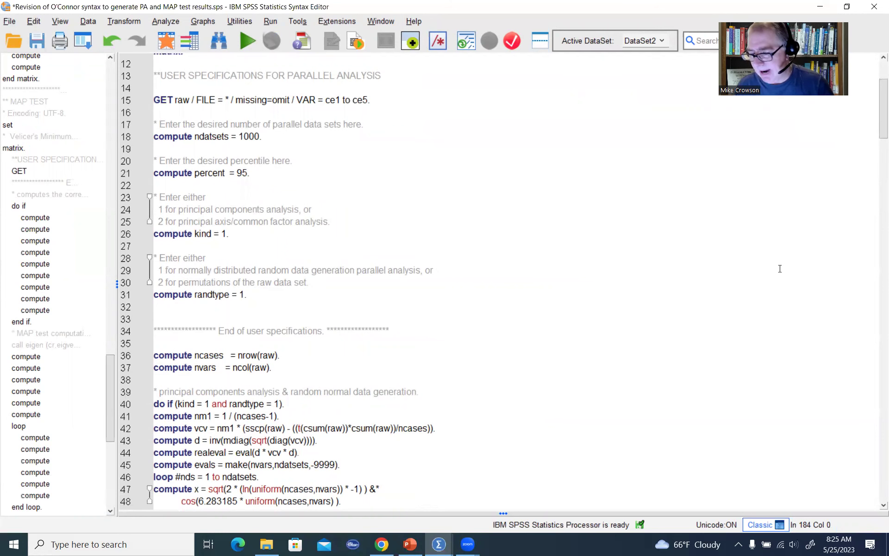
{"action": "scroll", "coordinate": [605, 210], "scroll_direction": "up", "scroll_amount": 4}
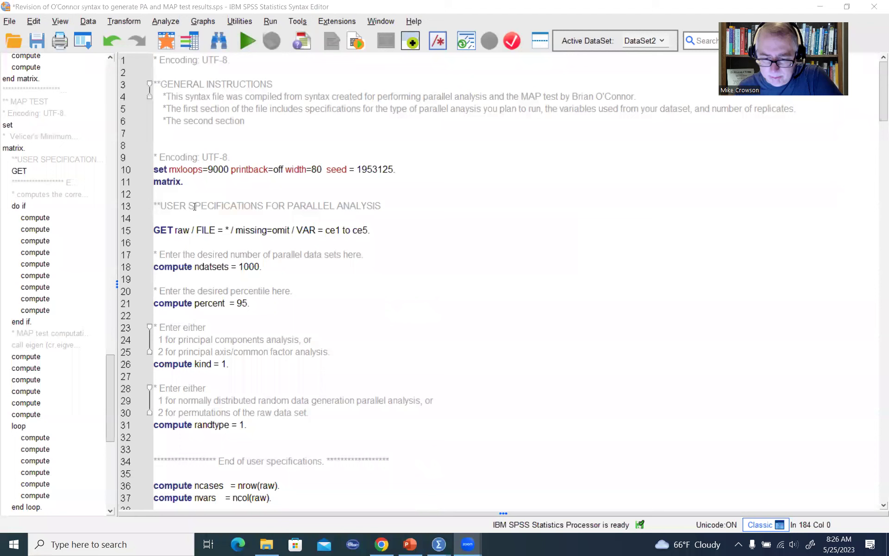
- Replace the variable list in the parallel analysis GET command on line 15 with ce1 ce2 ce3
{"action": "left_click_drag", "start_coordinate": [154, 230], "coordinate": [324, 231]}
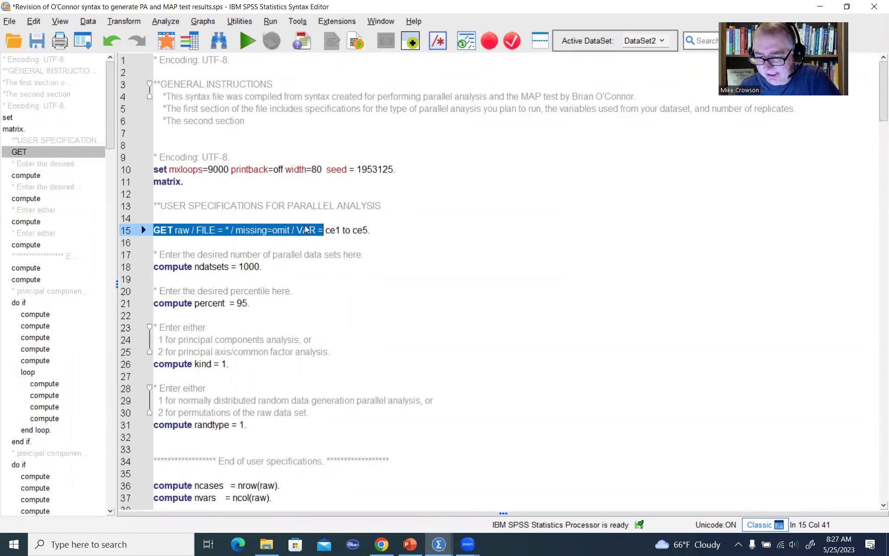
{"action": "left_click", "coordinate": [326, 232]}
{"action": "left_click_drag", "start_coordinate": [327, 232], "coordinate": [369, 230]}
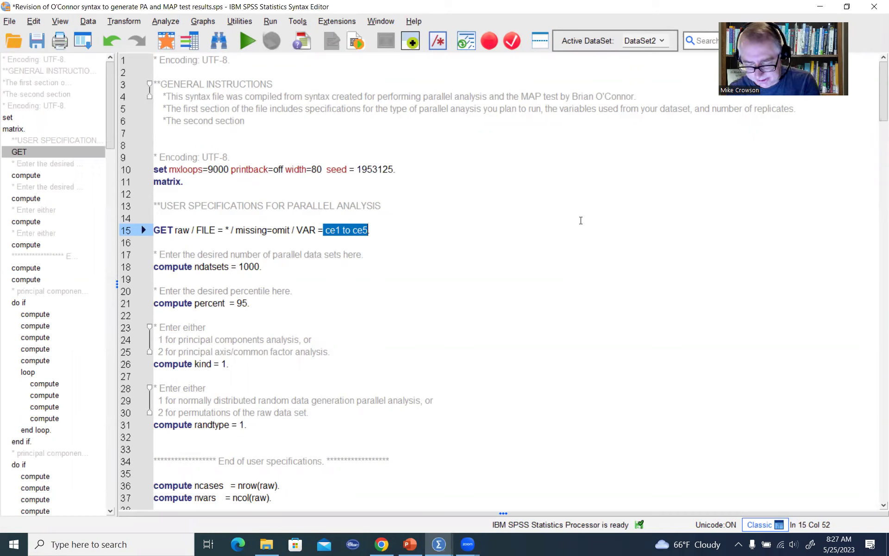
{"action": "key", "text": "Delete"}
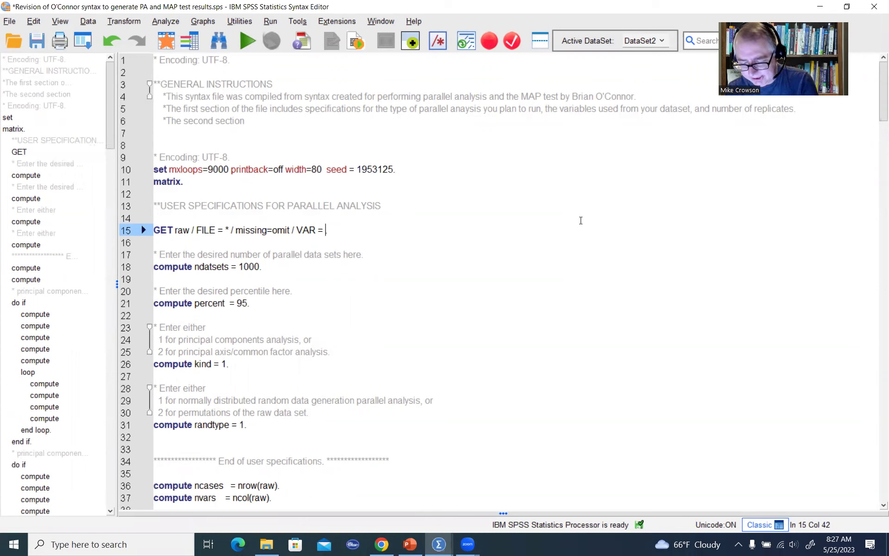
{"action": "type", "text": "ce"}
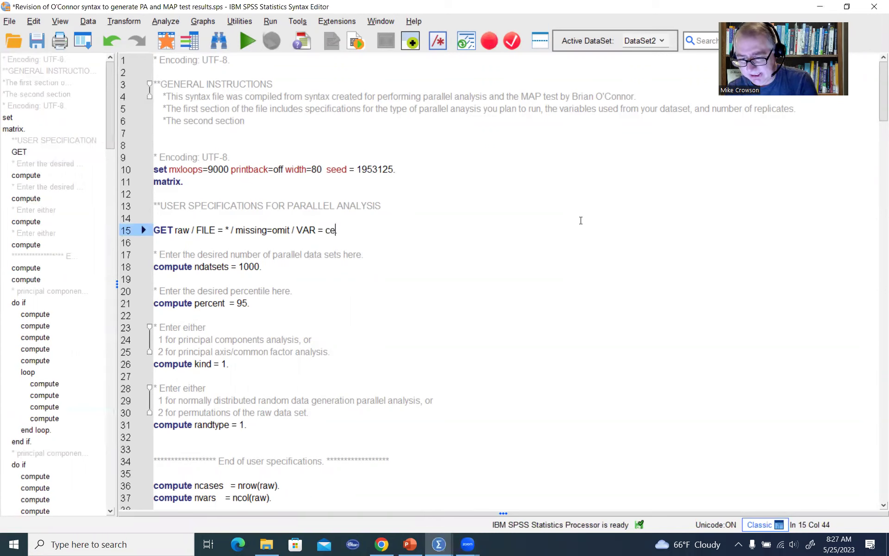
{"action": "type", "text": "1 c"}
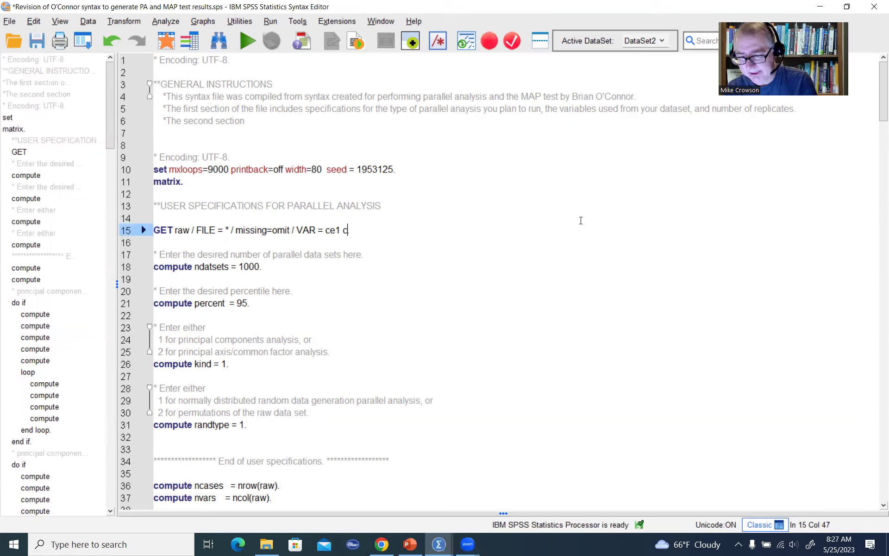
{"action": "type", "text": "e2 ce3"}
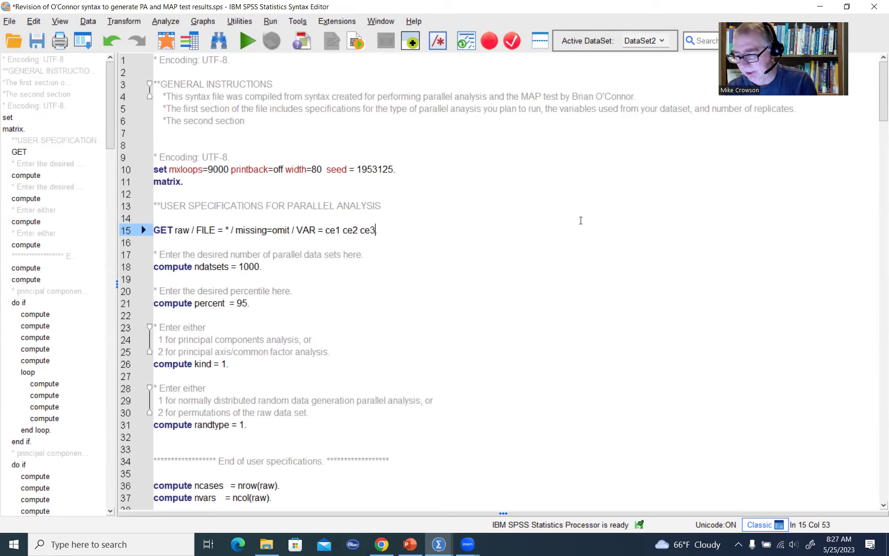
- Rewrite the individually listed variables in the GET command as the range ce1 to ce5
{"action": "key", "text": "BackSpace"}
{"action": "key", "text": "BackSpace"}
{"action": "key", "text": "BackSpace"}
{"action": "key", "text": "BackSpace"}
{"action": "key", "text": "BackSpace"}
{"action": "key", "text": "BackSpace"}
{"action": "key", "text": "BackSpace"}
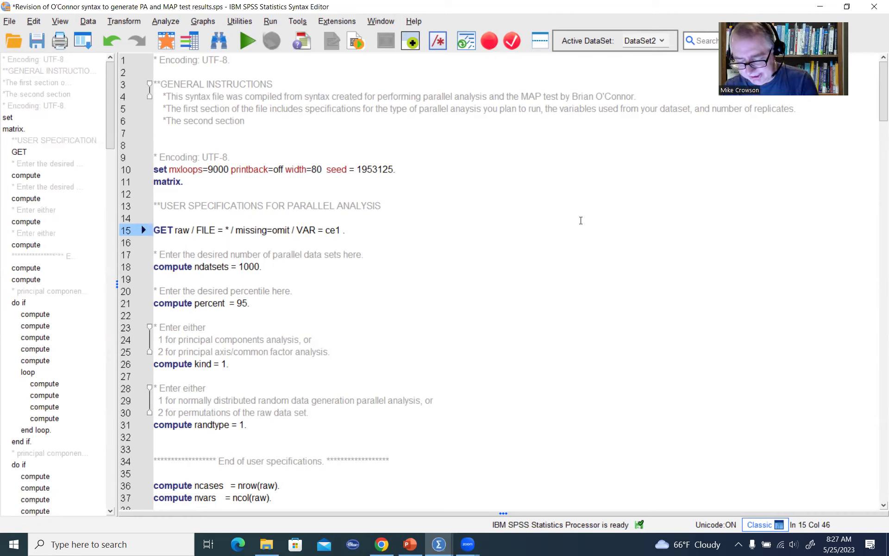
{"action": "type", "text": "to"}
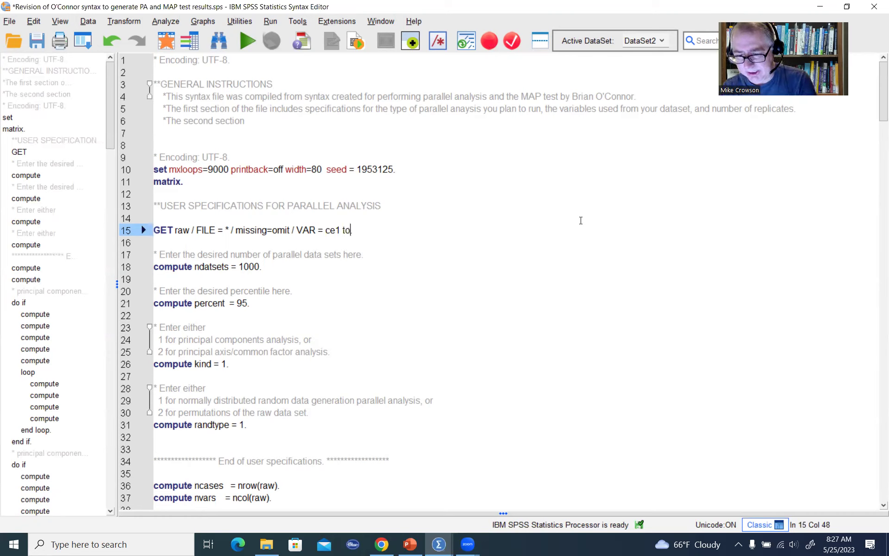
{"action": "type", "text": " ce5 "}
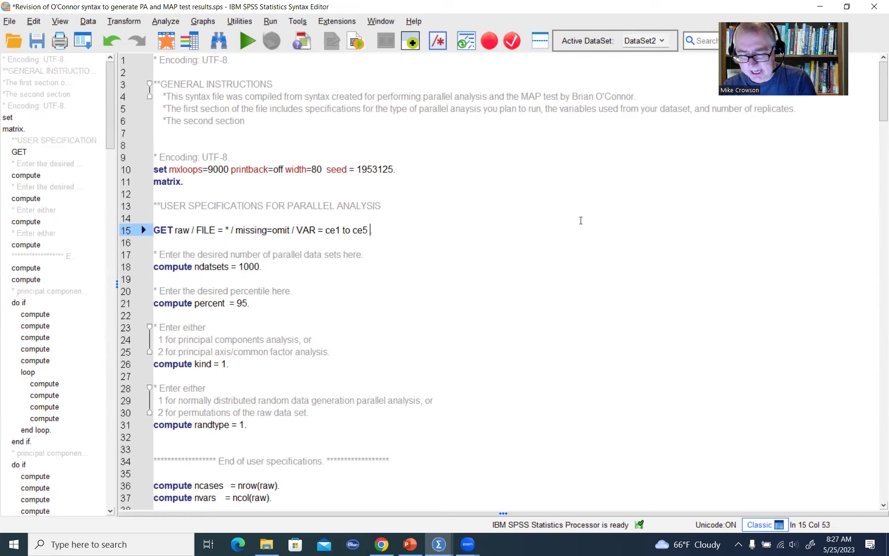
- Extend the GET command's variable list with ce8 ce9 ce11 ce14 ce15 ce17 ce20 ce22 ce24 to ce27, ending the line with a period
{"action": "type", "text": "ce"}
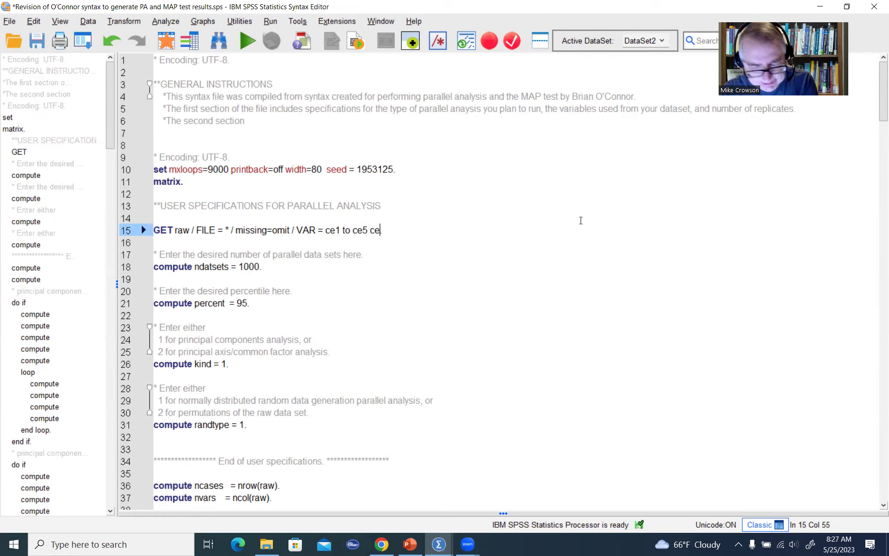
{"action": "type", "text": "8 ce9 "}
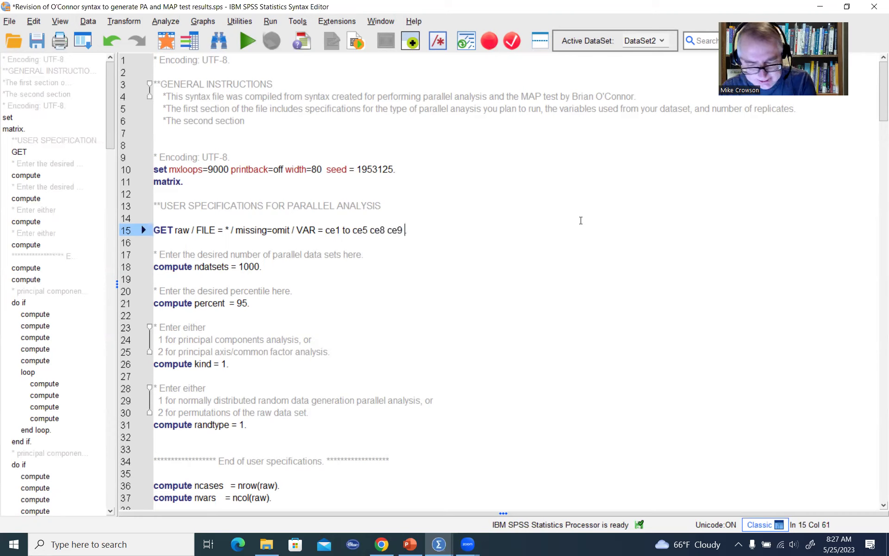
{"action": "type", "text": "ce11 c"}
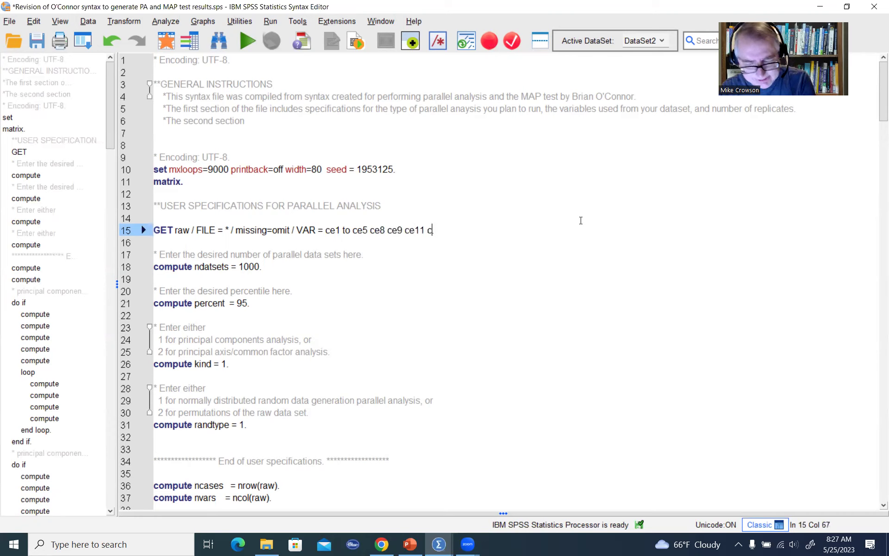
{"action": "type", "text": "e14 ce1"}
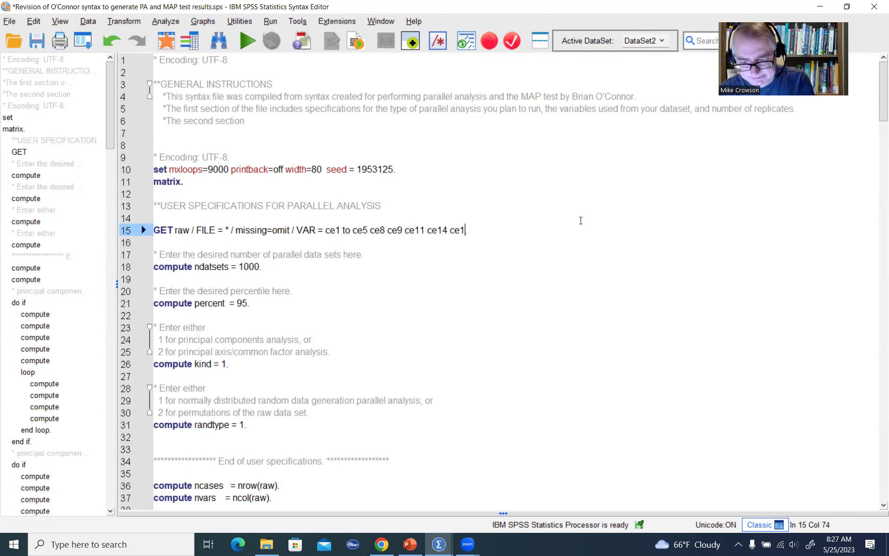
{"action": "type", "text": "5 ce1"}
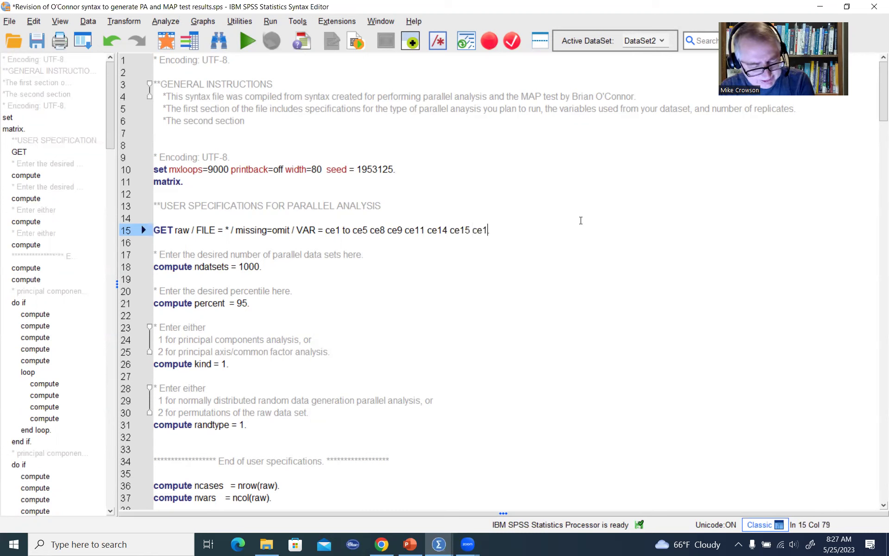
{"action": "type", "text": "7 ce20 c"}
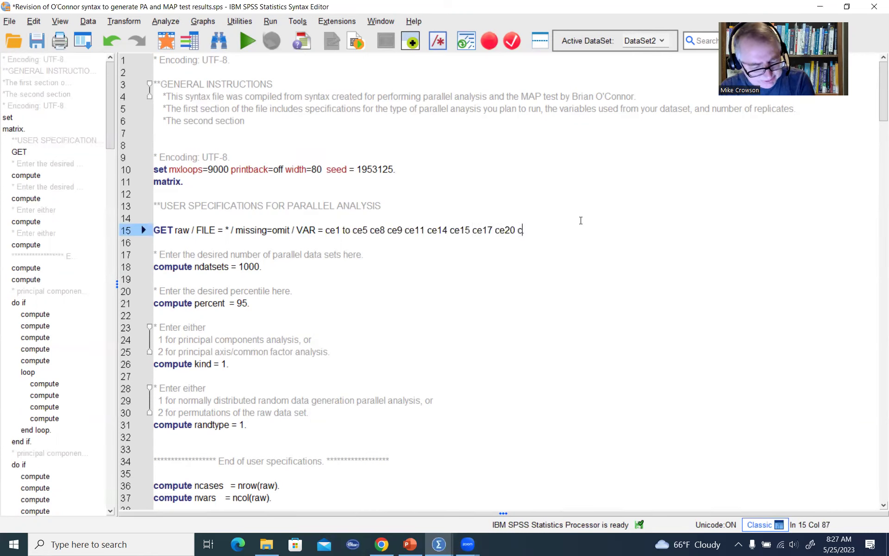
{"action": "type", "text": "e22 c"}
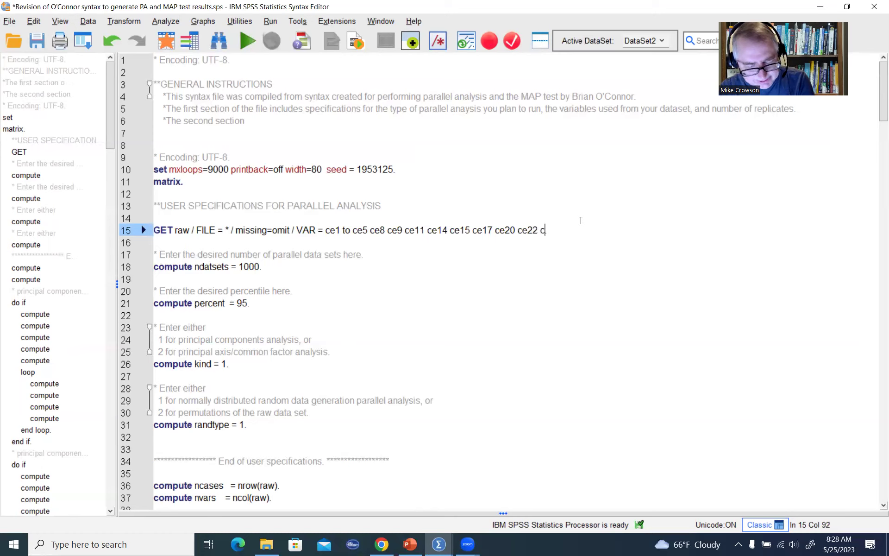
{"action": "type", "text": "e24 to ce27"}
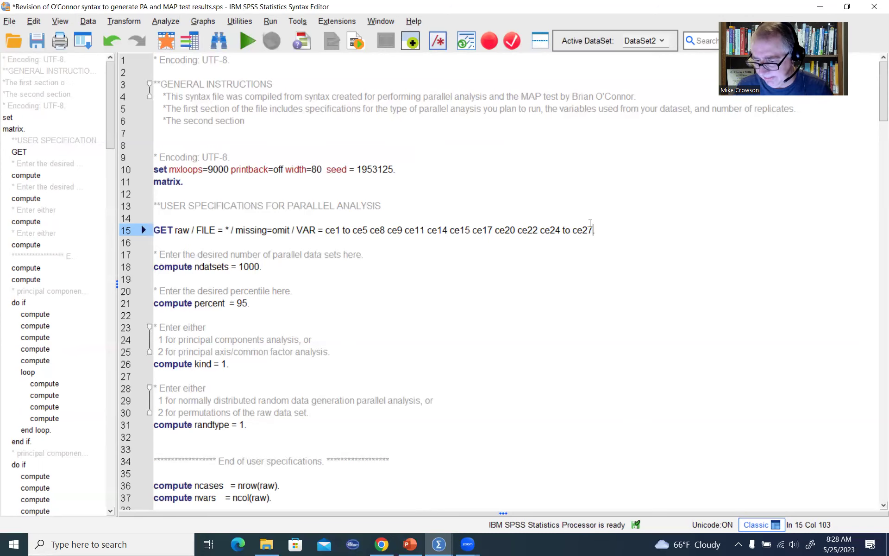
{"action": "type", "text": "."}
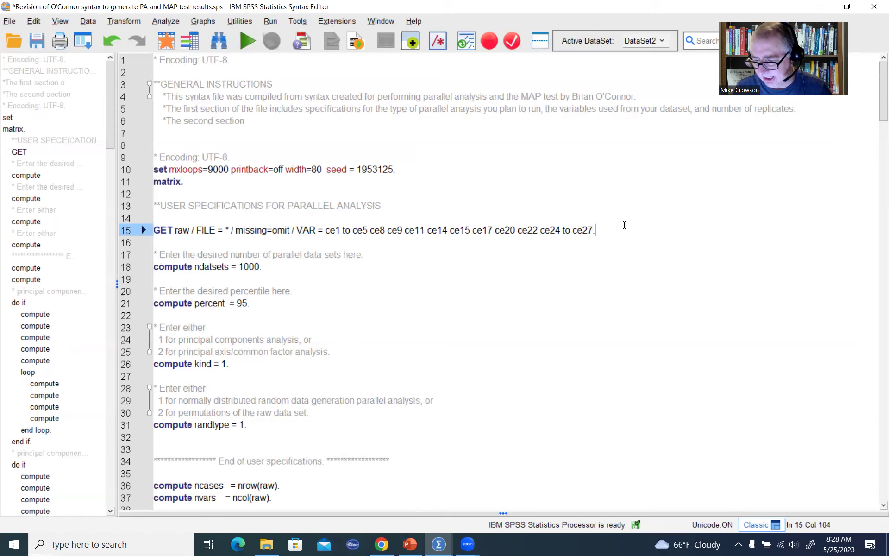
- Copy the variable list from the parallel analysis GET command over ce1 to ce5 in the MAP test GET command on line 183
{"action": "left_click_drag", "start_coordinate": [594, 230], "coordinate": [153, 230]}
{"action": "left_click", "coordinate": [594, 231]}
{"action": "left_click_drag", "start_coordinate": [594, 230], "coordinate": [325, 232]}
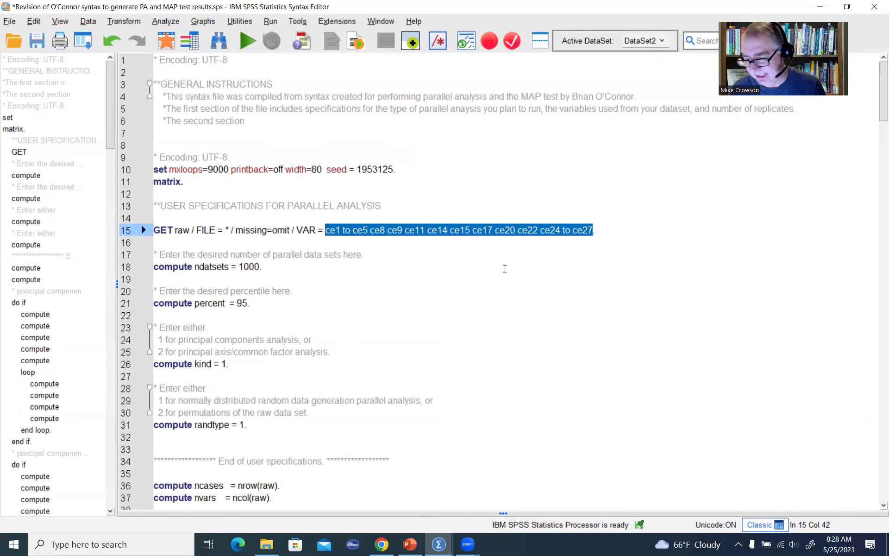
{"action": "scroll", "coordinate": [505, 268], "scroll_direction": "down", "scroll_amount": 3}
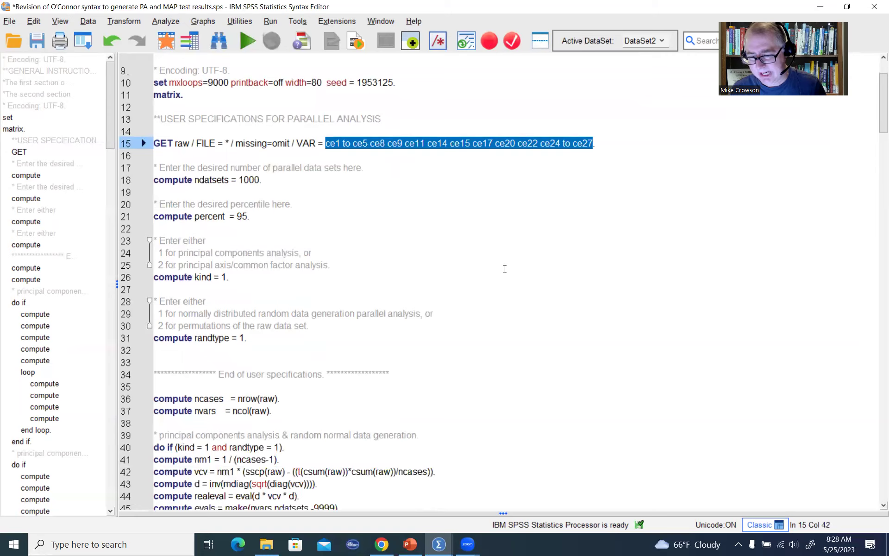
{"action": "scroll", "coordinate": [505, 269], "scroll_direction": "down", "scroll_amount": 19}
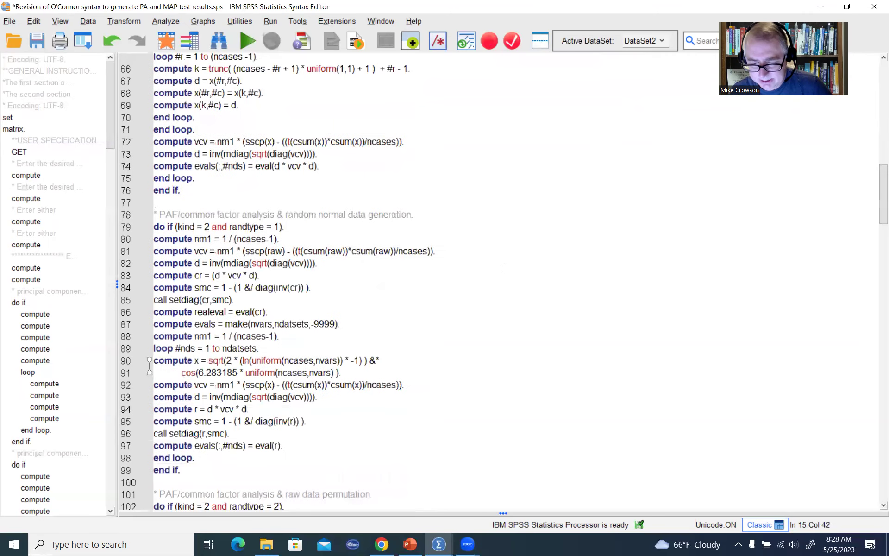
{"action": "scroll", "coordinate": [505, 269], "scroll_direction": "down", "scroll_amount": 6}
{"action": "scroll", "coordinate": [505, 269], "scroll_direction": "down", "scroll_amount": 11}
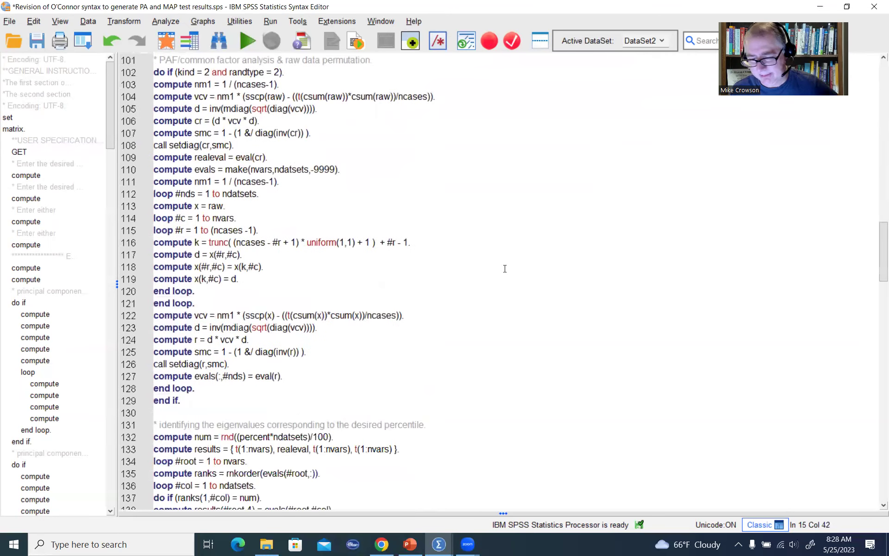
{"action": "scroll", "coordinate": [505, 268], "scroll_direction": "down", "scroll_amount": 8}
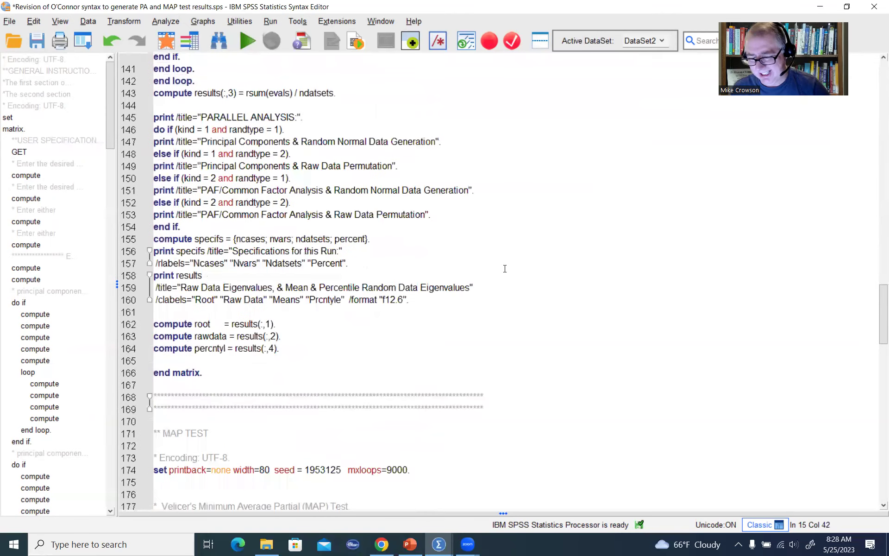
{"action": "scroll", "coordinate": [505, 269], "scroll_direction": "down", "scroll_amount": 5}
{"action": "scroll", "coordinate": [504, 268], "scroll_direction": "down", "scroll_amount": 3}
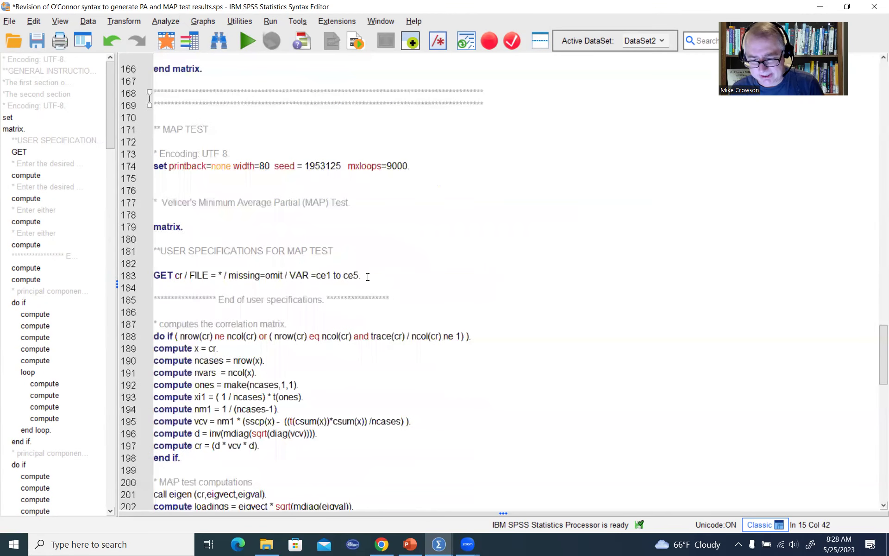
{"action": "left_click_drag", "start_coordinate": [361, 276], "coordinate": [317, 277]}
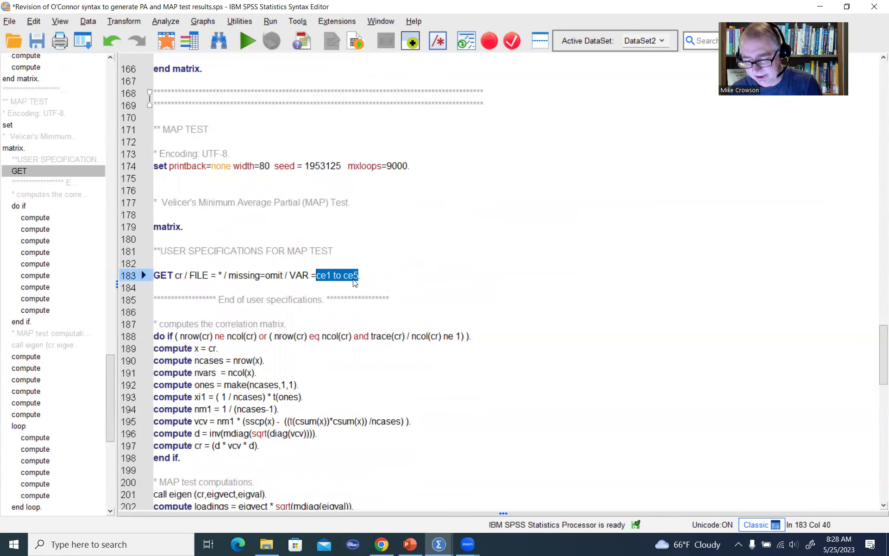
{"action": "key", "text": "ctrl+v"}
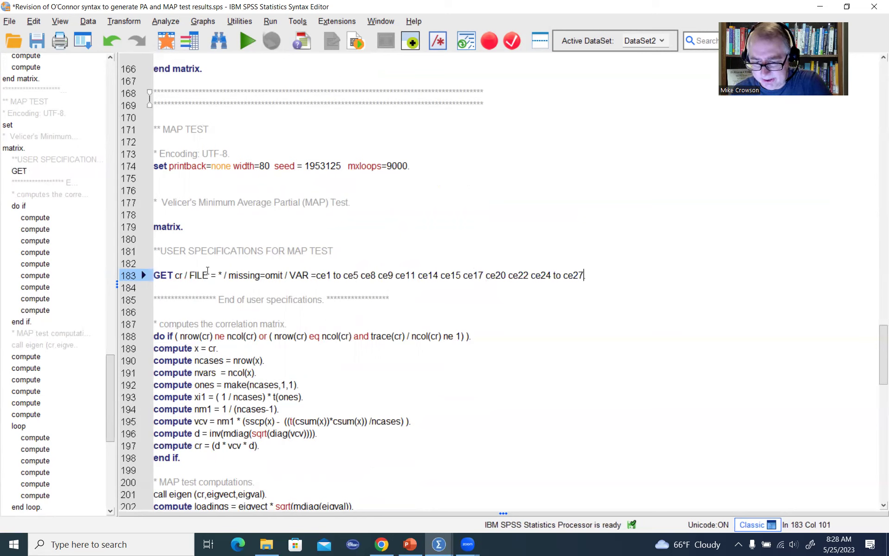
{"action": "left_click_drag", "start_coordinate": [333, 251], "coordinate": [160, 251]}
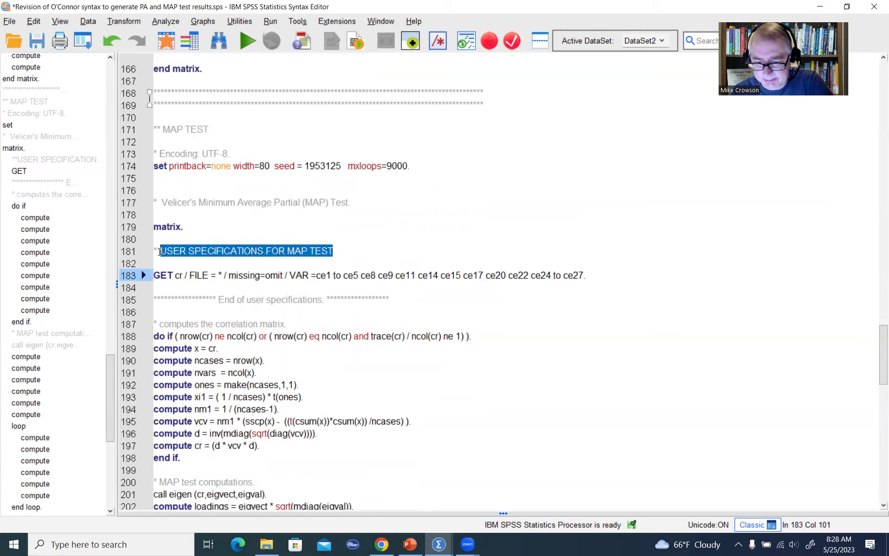
{"action": "left_click", "coordinate": [682, 240]}
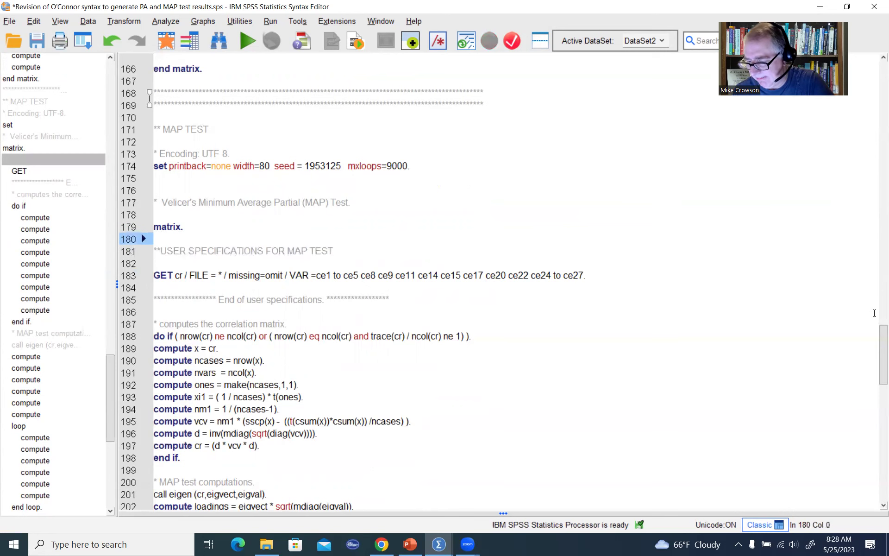
- Review the parallel analysis specifications for number of data sets, percentile, and principal components versus principal axis extraction
{"action": "left_click_drag", "start_coordinate": [877, 354], "coordinate": [877, 162]}
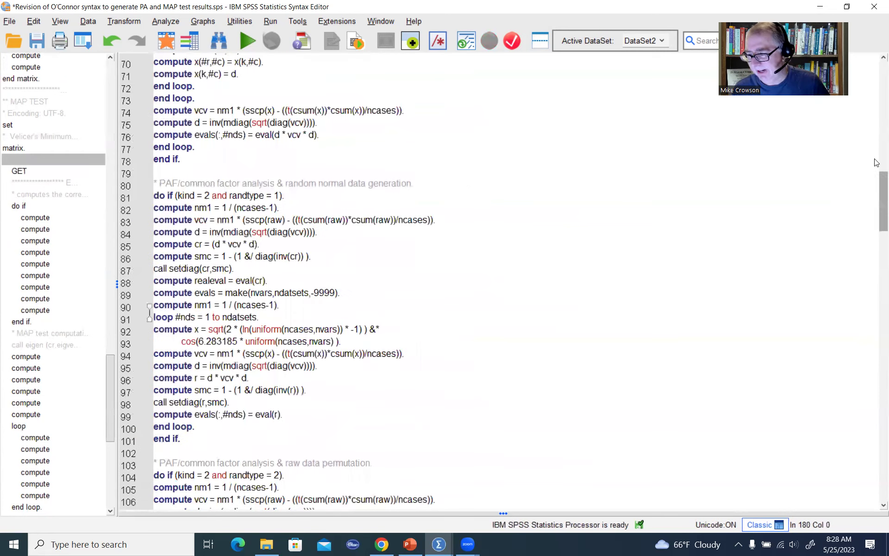
{"action": "left_click", "coordinate": [876, 97]}
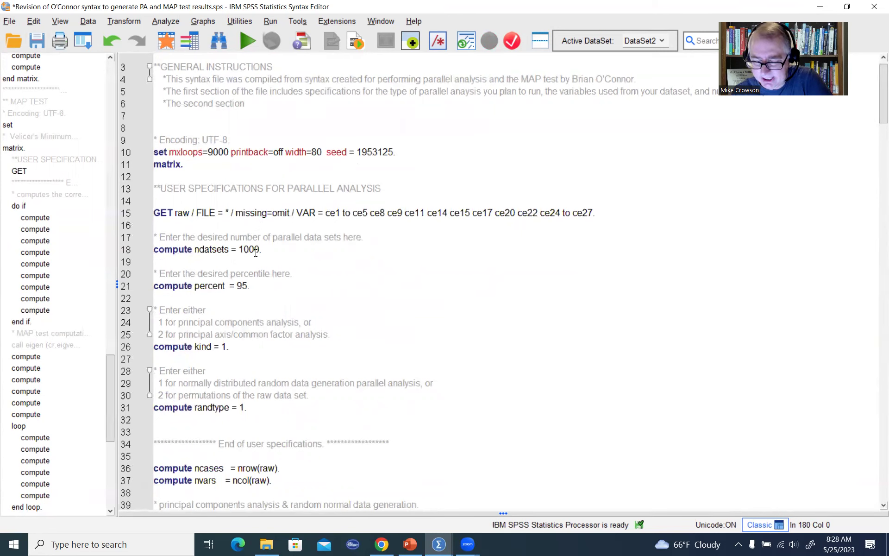
{"action": "left_click_drag", "start_coordinate": [260, 250], "coordinate": [240, 249]}
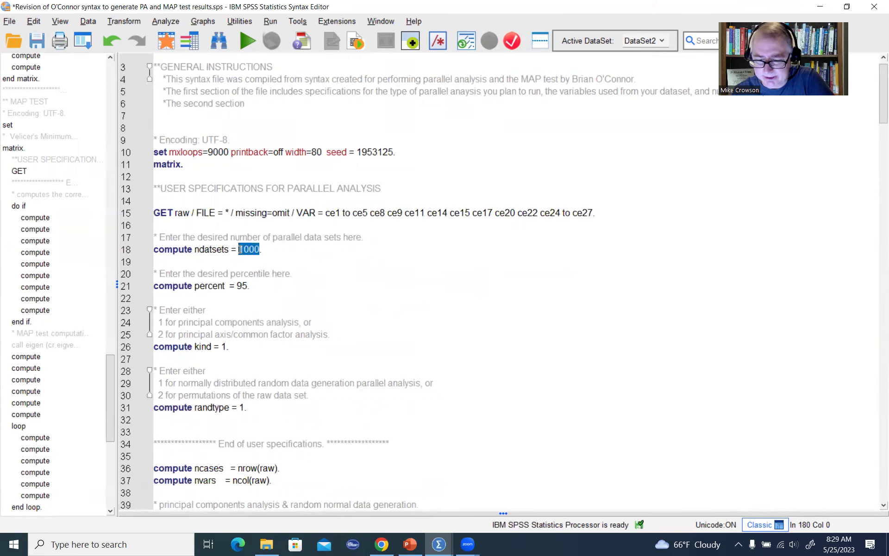
{"action": "left_click", "coordinate": [304, 250]}
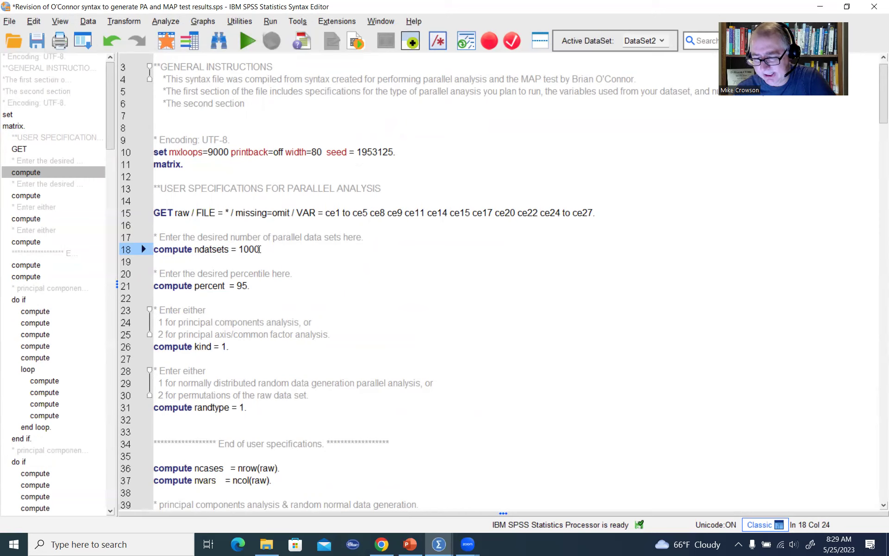
{"action": "left_click_drag", "start_coordinate": [261, 250], "coordinate": [240, 248]}
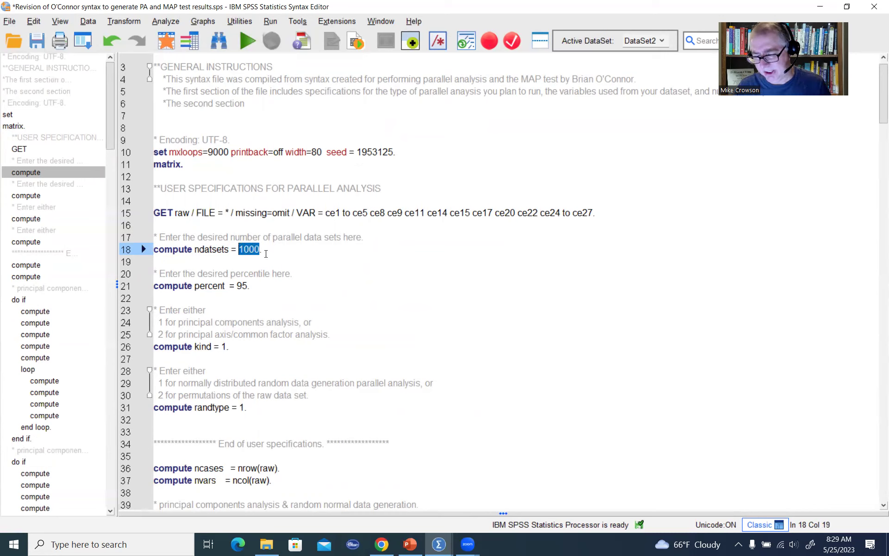
{"action": "left_click", "coordinate": [254, 249]}
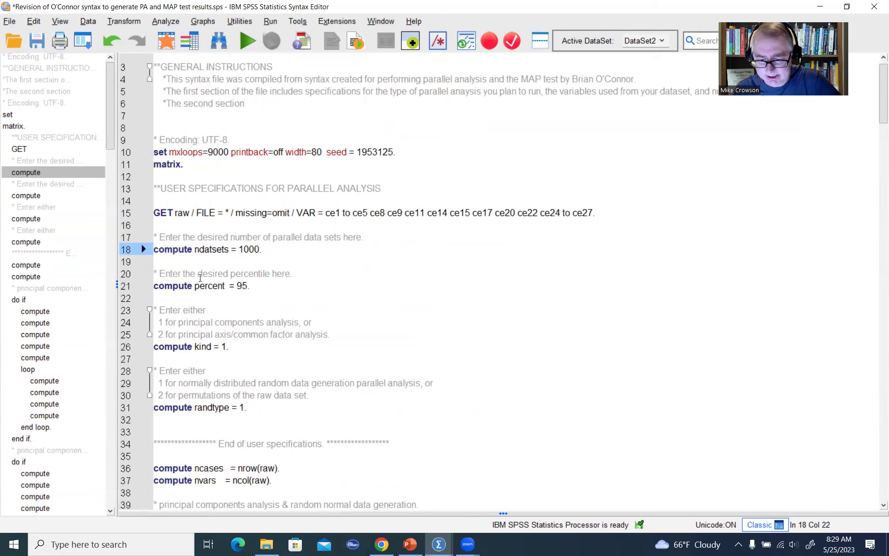
{"action": "left_click_drag", "start_coordinate": [161, 274], "coordinate": [250, 285]}
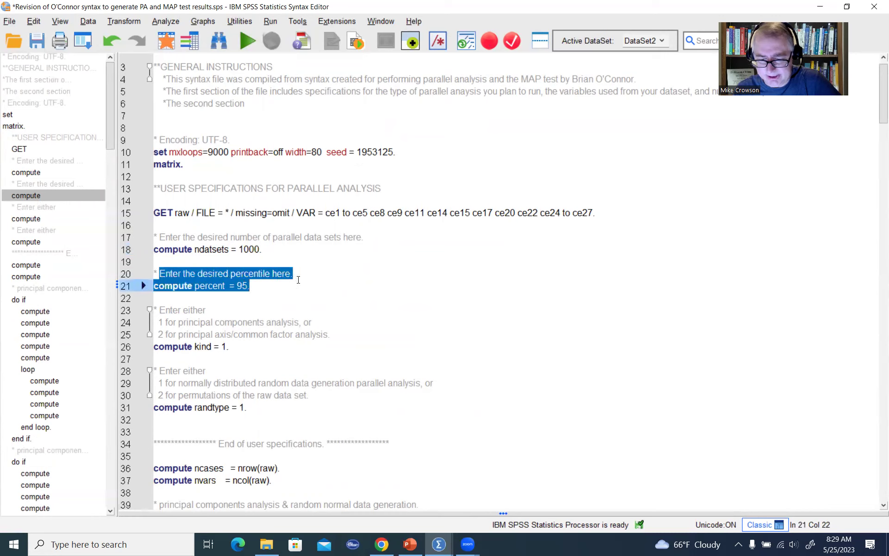
{"action": "left_click", "coordinate": [341, 285]}
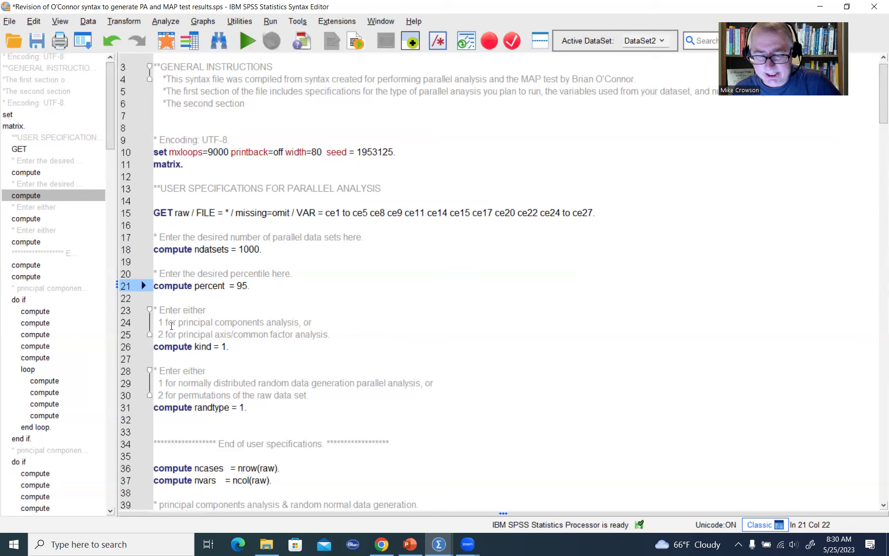
{"action": "left_click_drag", "start_coordinate": [166, 320], "coordinate": [342, 326]}
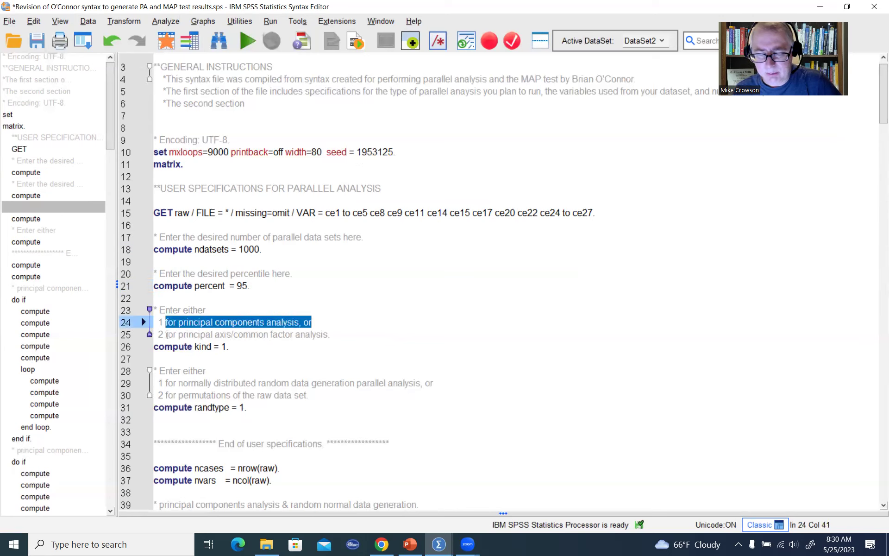
{"action": "left_click_drag", "start_coordinate": [166, 334], "coordinate": [331, 334]}
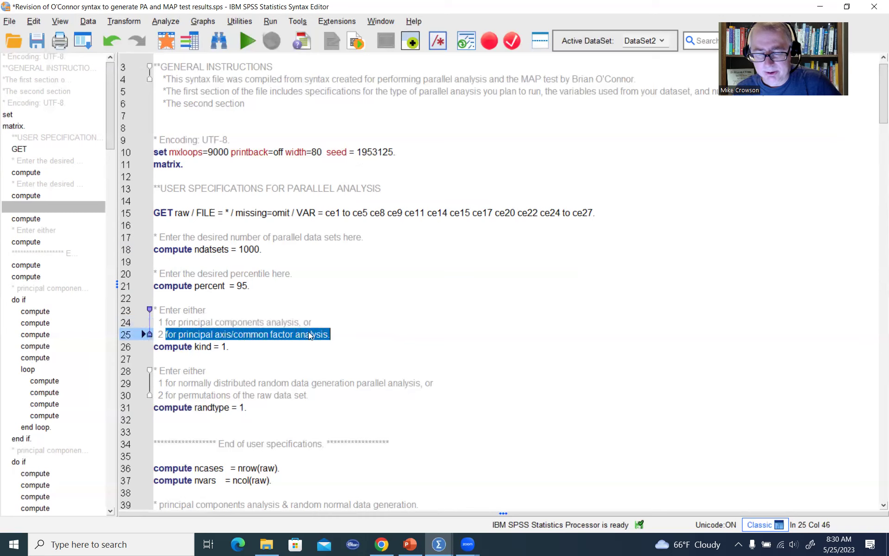
{"action": "left_click", "coordinate": [225, 324]}
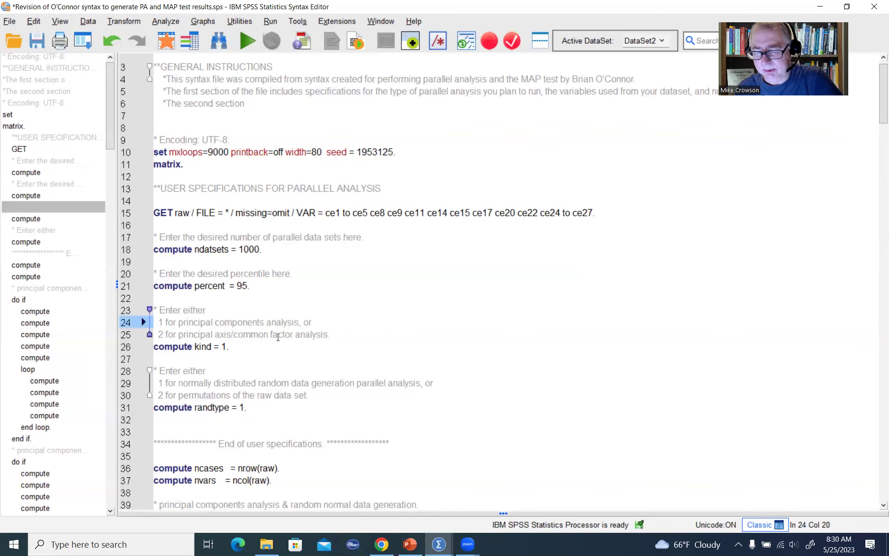
{"action": "left_click_drag", "start_coordinate": [227, 347], "coordinate": [152, 347]}
{"action": "left_click", "coordinate": [166, 357]}
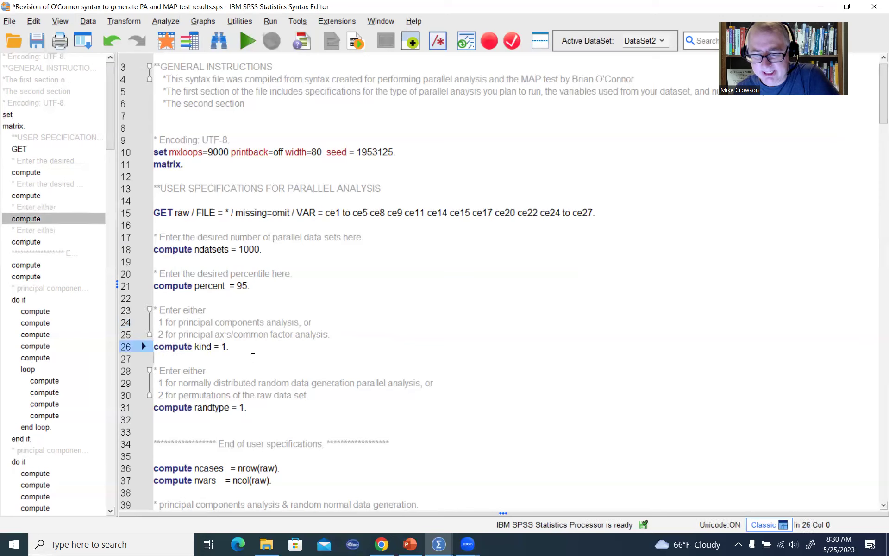
- Try kind = 2 for principal axis factoring on line 26, and restore it to 1 for principal components
{"action": "left_click", "coordinate": [226, 346]}
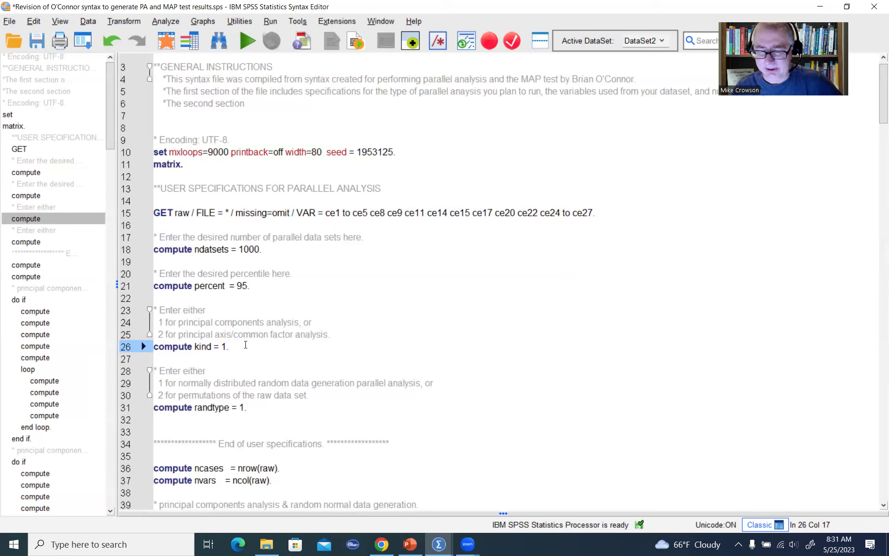
{"action": "key", "text": "Left"}
{"action": "key", "text": "BackSpace"}
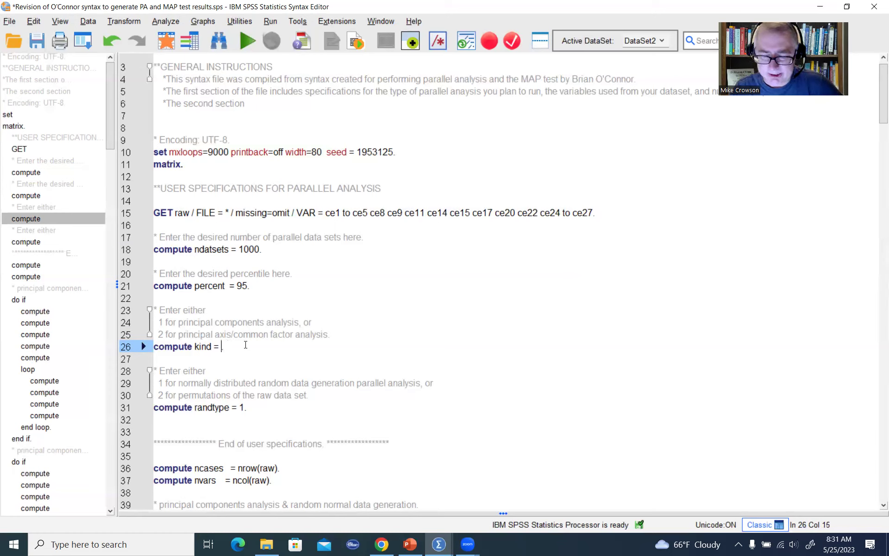
{"action": "type", "text": "2"}
{"action": "key", "text": "BackSpace"}
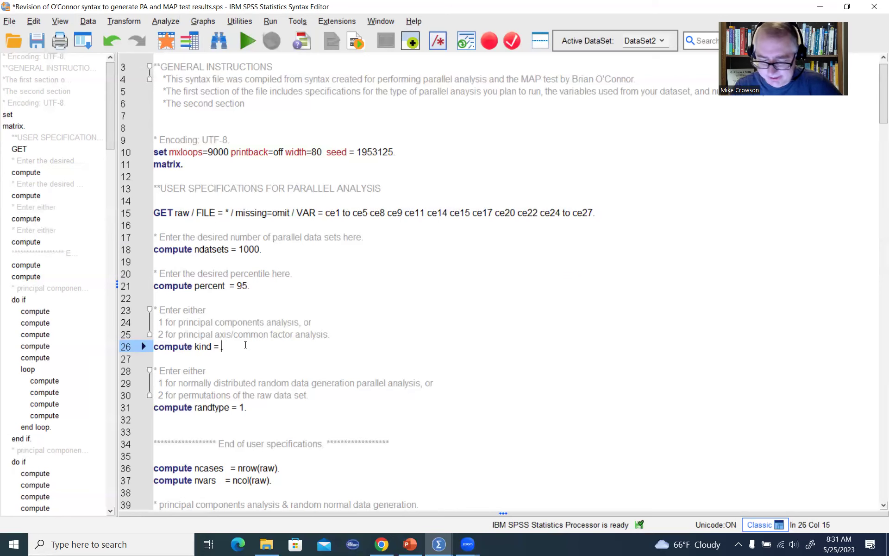
{"action": "type", "text": "1"}
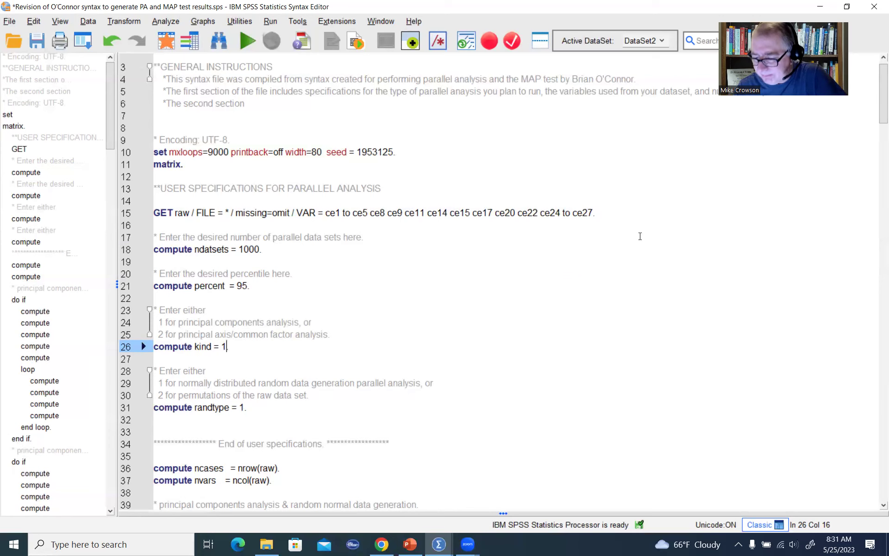
- Run the entire syntax file to generate the parallel analysis and MAP test output
{"action": "left_click", "coordinate": [672, 250]}
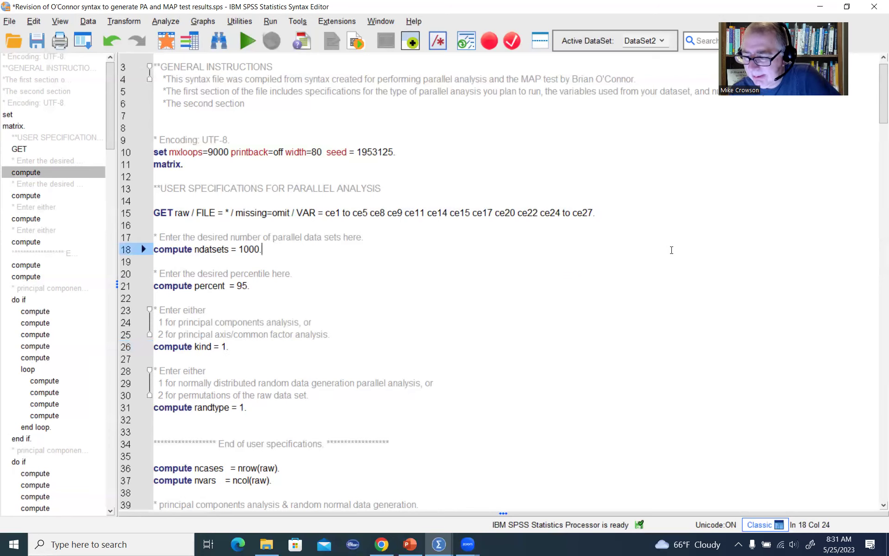
{"action": "right_click", "coordinate": [672, 251]}
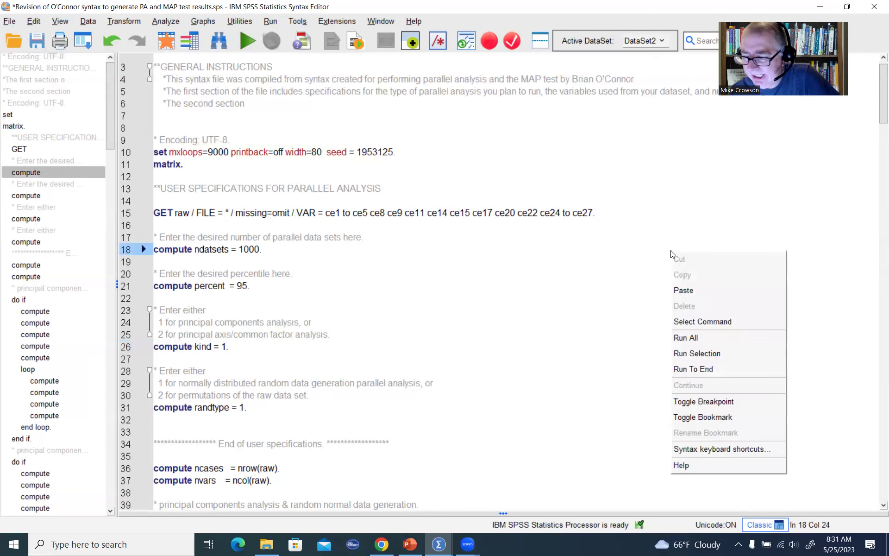
{"action": "left_click", "coordinate": [702, 337]}
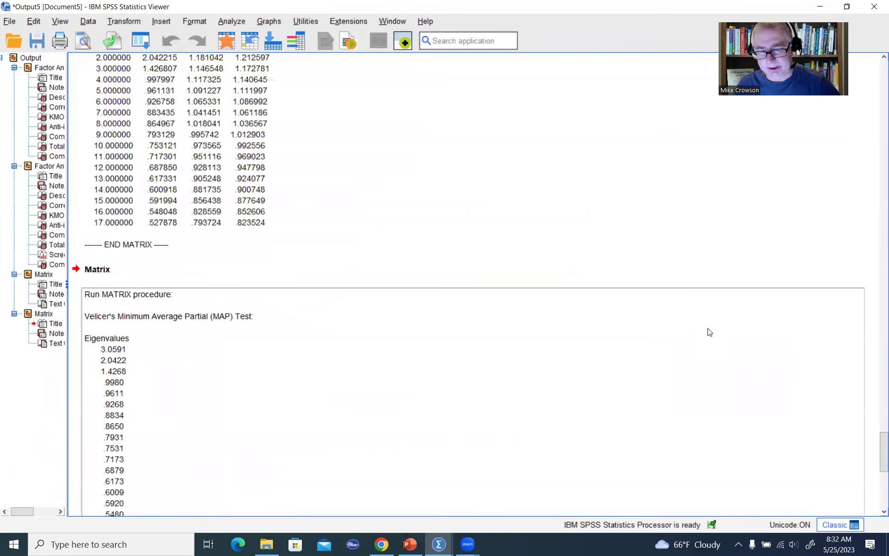
- Examine the raw data eigenvalues alongside the mean and percentile random data eigenvalues in the parallel analysis output
{"action": "scroll", "coordinate": [706, 327], "scroll_direction": "up", "scroll_amount": 3}
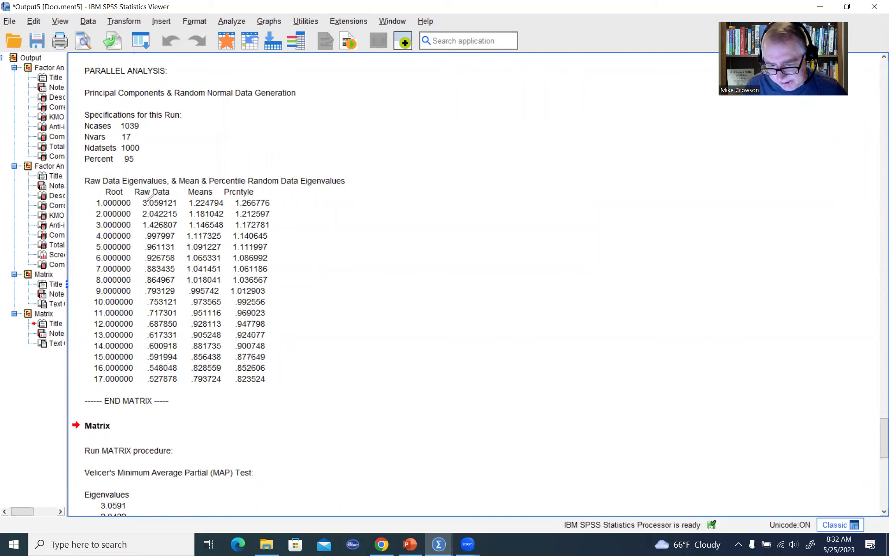
{"action": "left_click_drag", "start_coordinate": [140, 197], "coordinate": [171, 191]}
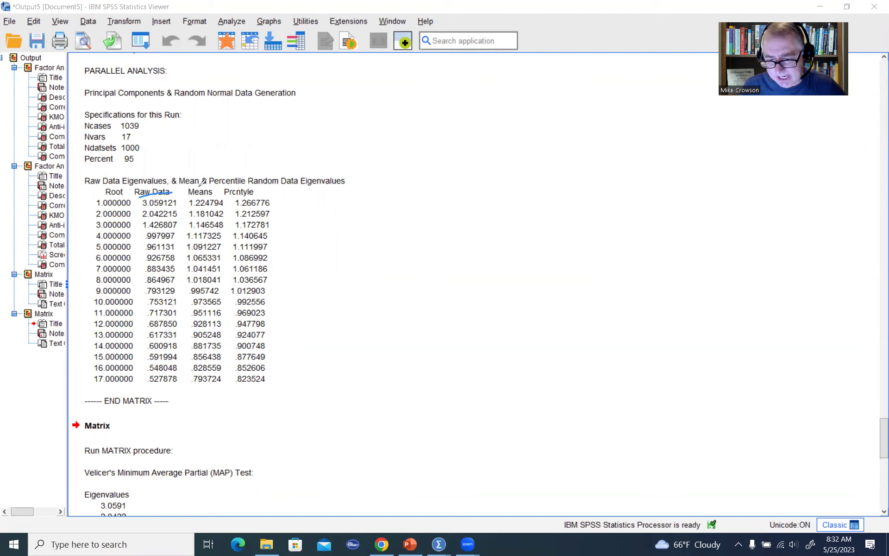
{"action": "left_click_drag", "start_coordinate": [212, 159], "coordinate": [203, 183]}
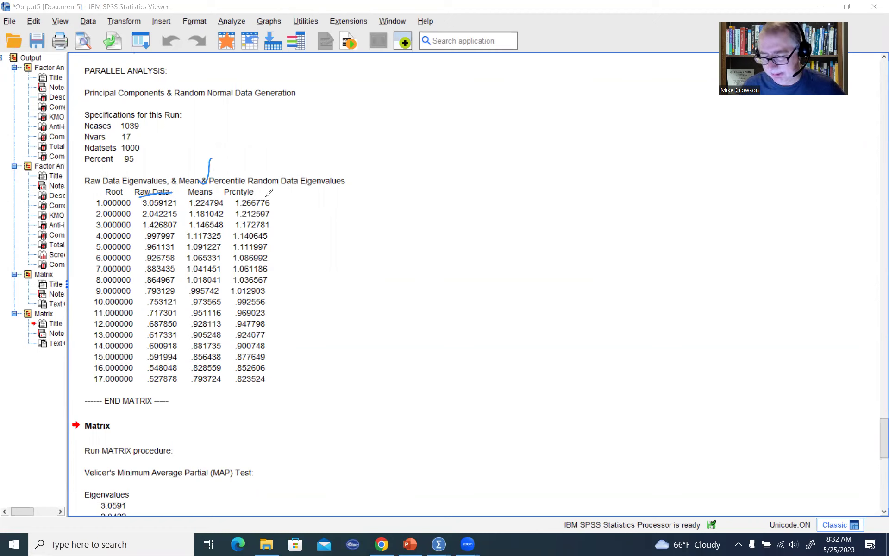
{"action": "left_click_drag", "start_coordinate": [251, 164], "coordinate": [241, 183]}
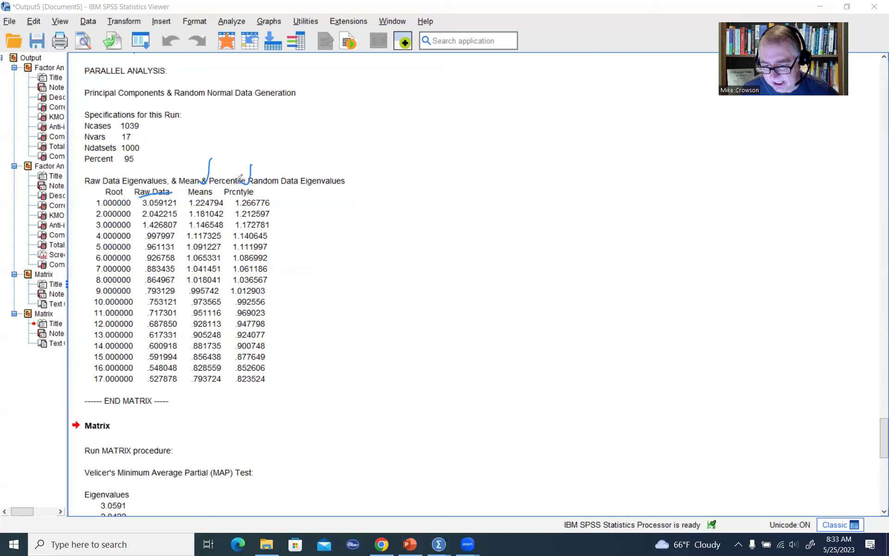
{"action": "mouse_move", "coordinate": [241, 178]}
{"action": "left_mouse_down"}
{"action": "mouse_move", "coordinate": [225, 197]}
{"action": "mouse_move", "coordinate": [250, 171]}
{"action": "left_mouse_up"}
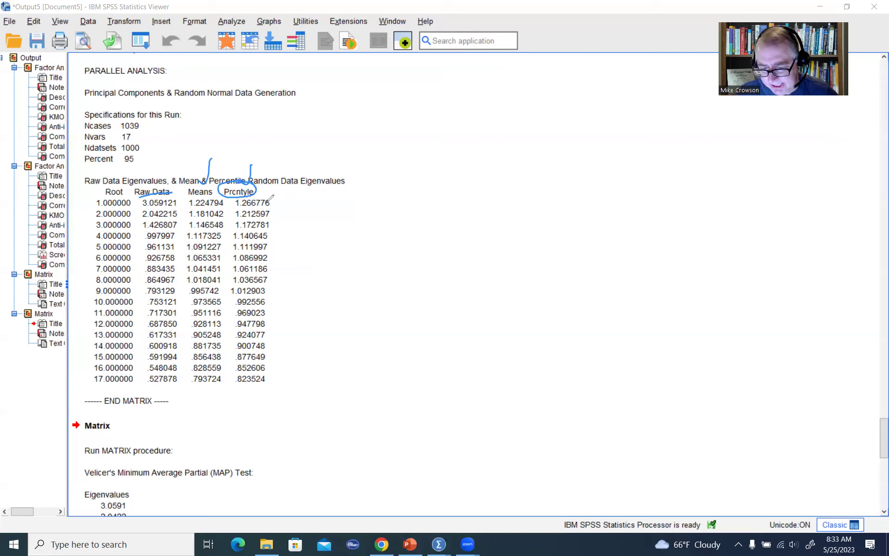
{"action": "left_click_drag", "start_coordinate": [280, 187], "coordinate": [274, 201]}
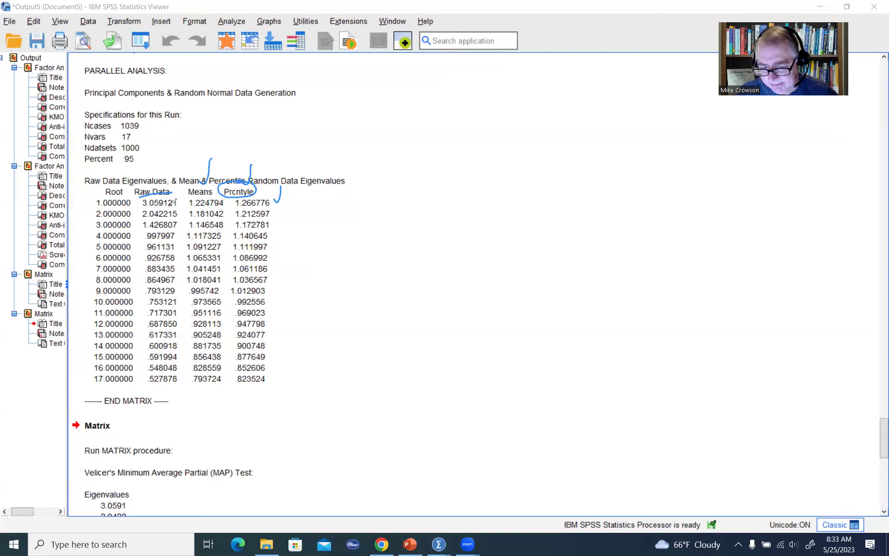
- Compare each root's raw data eigenvalue with its 95th percentile random data eigenvalue to judge how many components to retain
{"action": "left_click_drag", "start_coordinate": [189, 189], "coordinate": [184, 202]}
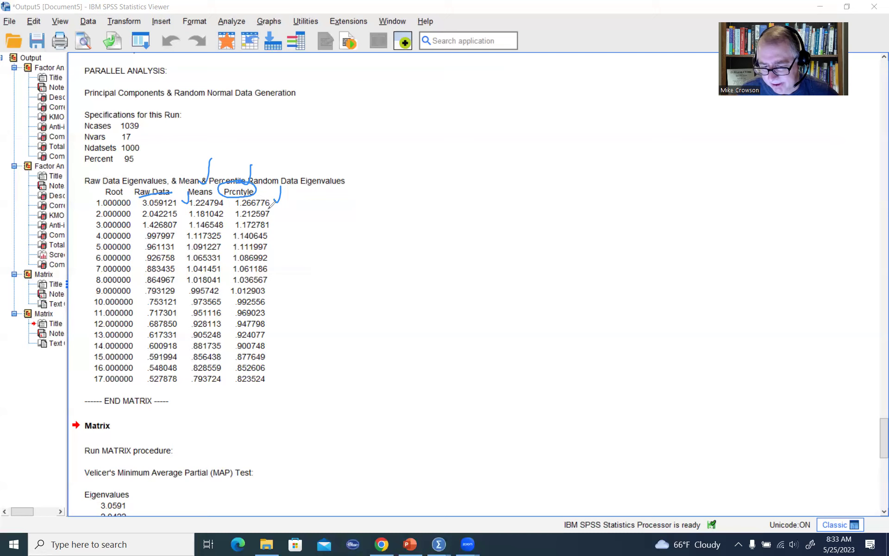
{"action": "left_click_drag", "start_coordinate": [275, 211], "coordinate": [283, 204]}
{"action": "left_click_drag", "start_coordinate": [179, 211], "coordinate": [186, 207]}
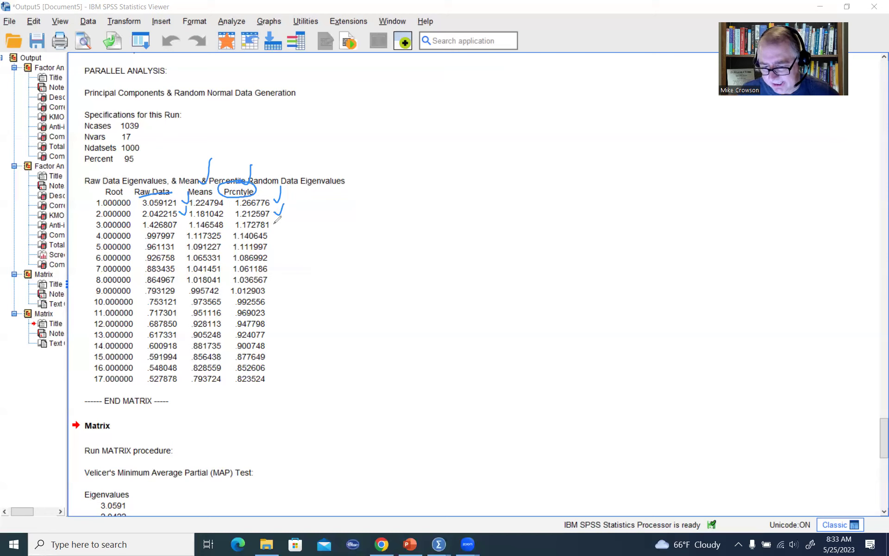
{"action": "left_click_drag", "start_coordinate": [273, 220], "coordinate": [283, 215]}
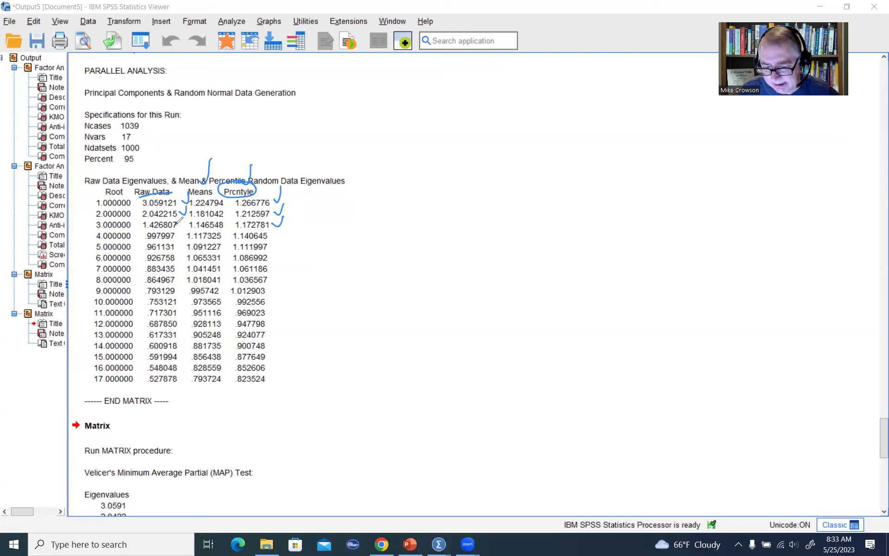
{"action": "left_click_drag", "start_coordinate": [178, 223], "coordinate": [184, 217]}
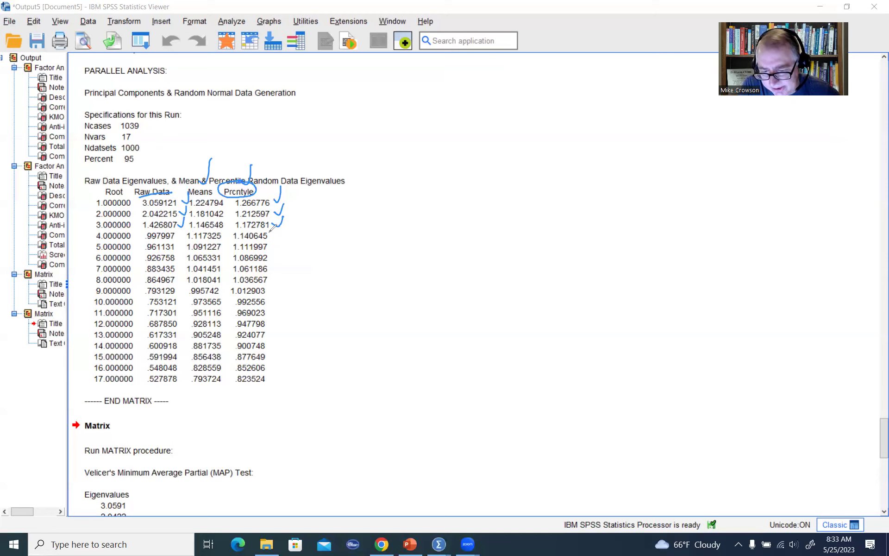
{"action": "left_click_drag", "start_coordinate": [248, 243], "coordinate": [231, 245]}
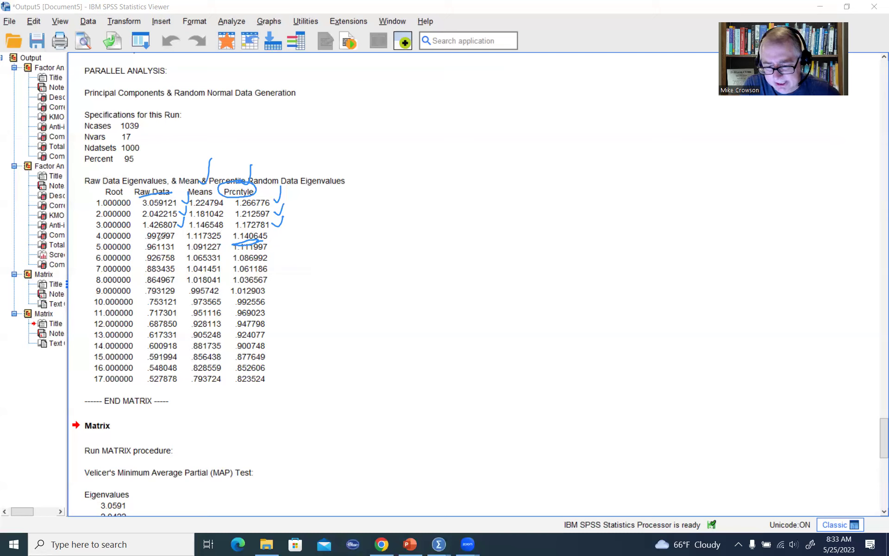
{"action": "left_click_drag", "start_coordinate": [153, 240], "coordinate": [174, 240]}
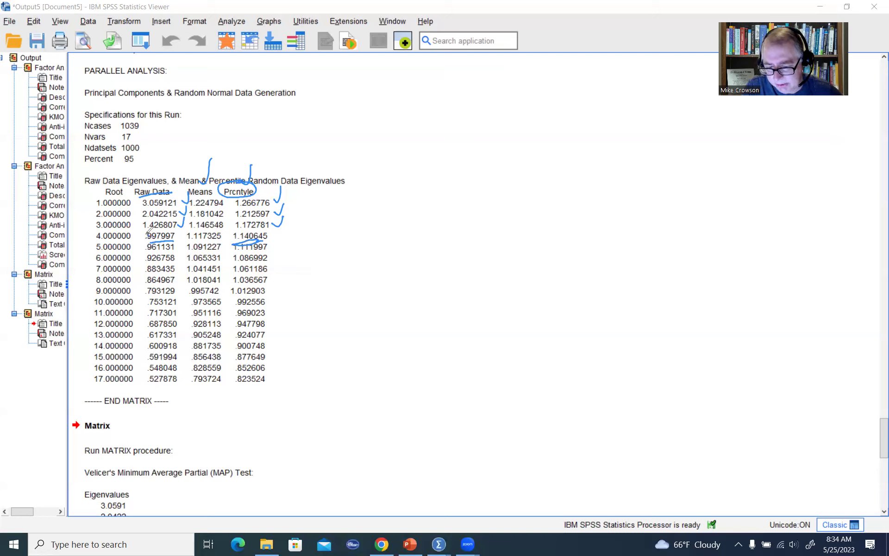
{"action": "left_click_drag", "start_coordinate": [147, 234], "coordinate": [265, 358]}
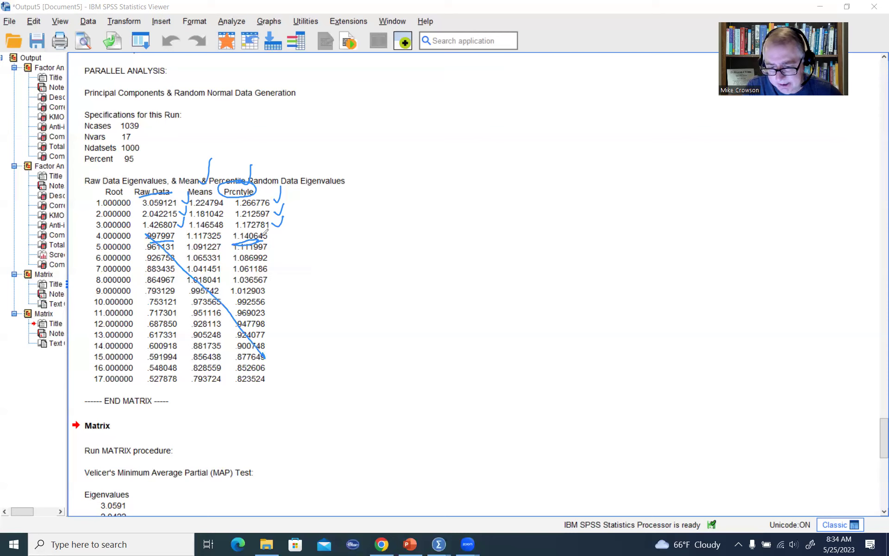
{"action": "left_click_drag", "start_coordinate": [264, 234], "coordinate": [160, 340]}
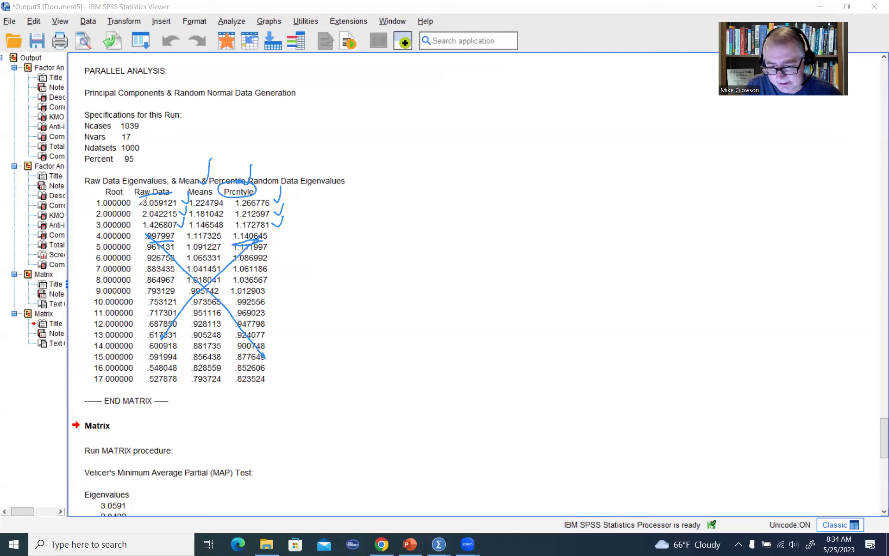
{"action": "left_click_drag", "start_coordinate": [139, 199], "coordinate": [141, 229]}
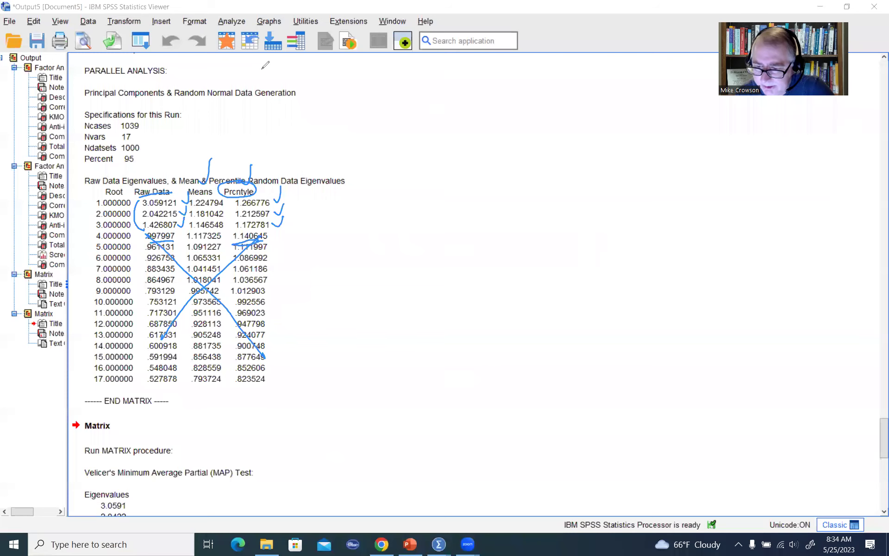
{"action": "key", "text": "Escape"}
- Examine the MAP test's average squared partial correlations for successive components and the number of components under the original (1976) test
{"action": "scroll", "coordinate": [412, 233], "scroll_direction": "down", "scroll_amount": 10}
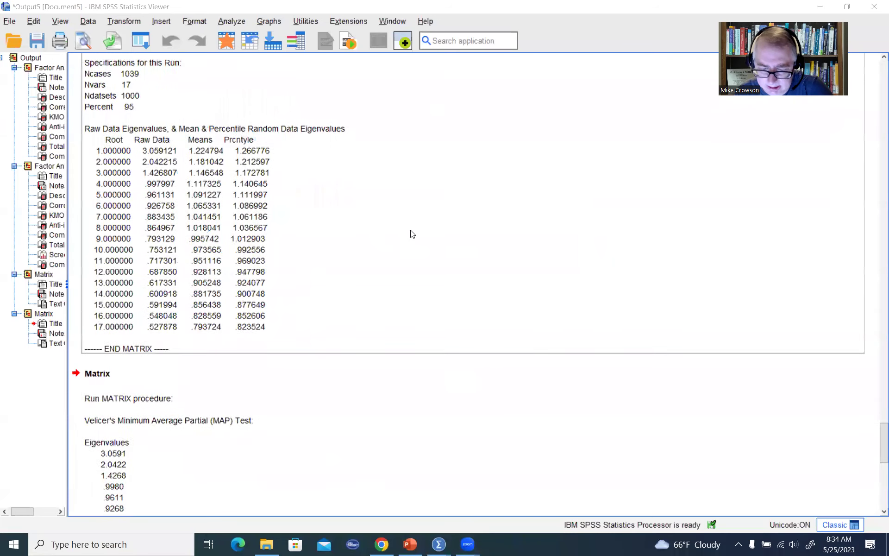
{"action": "scroll", "coordinate": [411, 233], "scroll_direction": "down", "scroll_amount": 6}
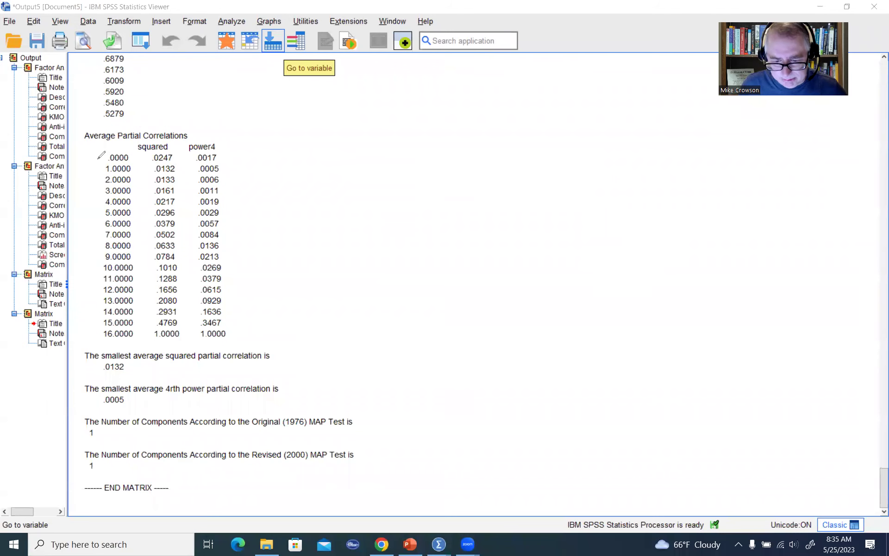
{"action": "left_click_drag", "start_coordinate": [85, 160], "coordinate": [102, 160]}
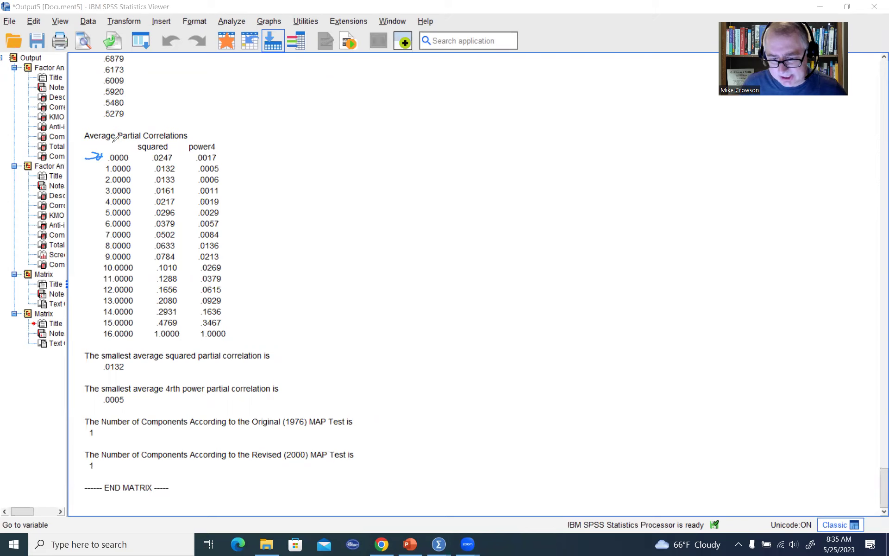
{"action": "mouse_move", "coordinate": [116, 145]}
{"action": "left_mouse_down"}
{"action": "mouse_move", "coordinate": [132, 139]}
{"action": "mouse_move", "coordinate": [128, 154]}
{"action": "left_mouse_up"}
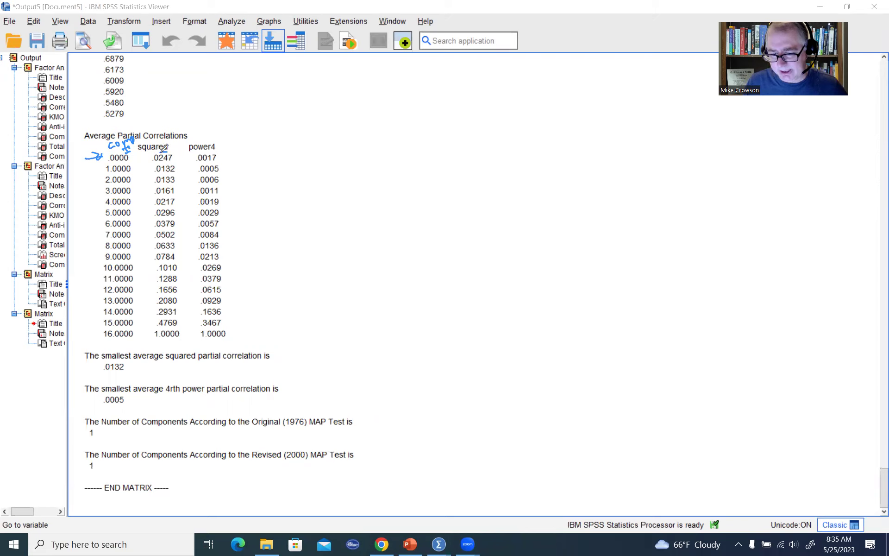
{"action": "mouse_move", "coordinate": [162, 148]}
{"action": "left_mouse_down"}
{"action": "mouse_move", "coordinate": [160, 162]}
{"action": "mouse_move", "coordinate": [146, 156]}
{"action": "mouse_move", "coordinate": [160, 148]}
{"action": "left_mouse_up"}
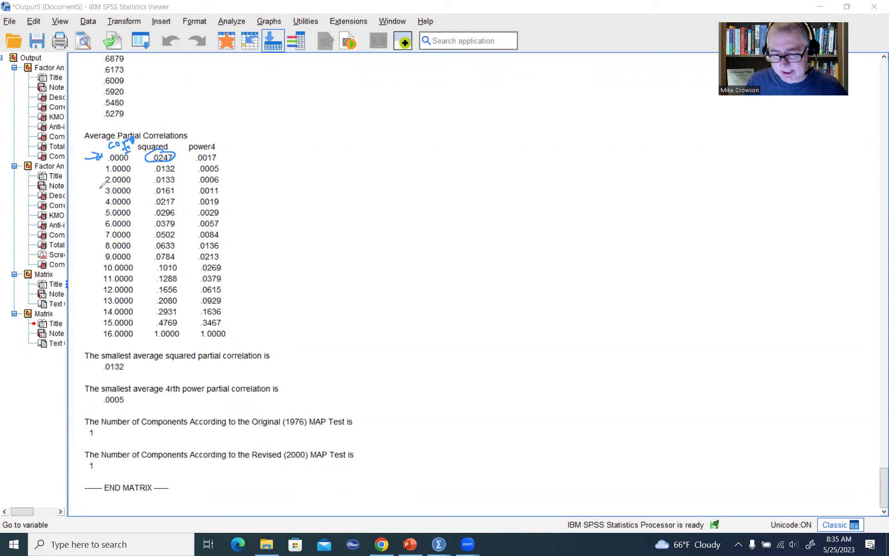
{"action": "left_click_drag", "start_coordinate": [88, 171], "coordinate": [97, 171]}
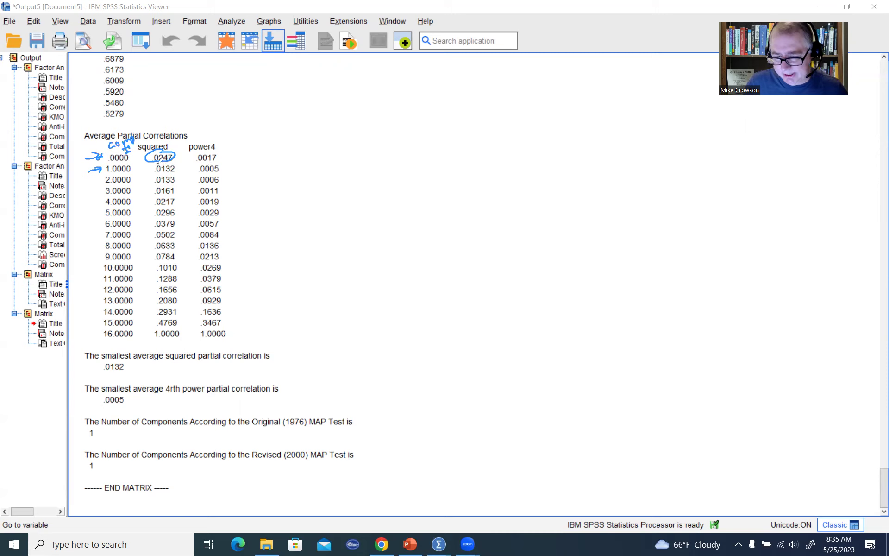
{"action": "mouse_move", "coordinate": [172, 165]}
{"action": "left_mouse_down"}
{"action": "mouse_move", "coordinate": [170, 174]}
{"action": "mouse_move", "coordinate": [147, 174]}
{"action": "mouse_move", "coordinate": [153, 164]}
{"action": "left_mouse_up"}
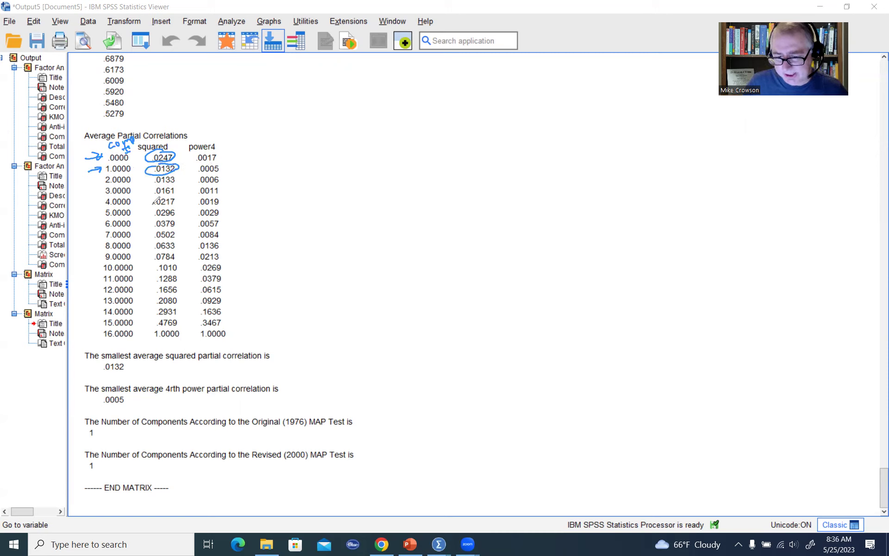
{"action": "left_click_drag", "start_coordinate": [154, 133], "coordinate": [156, 140]}
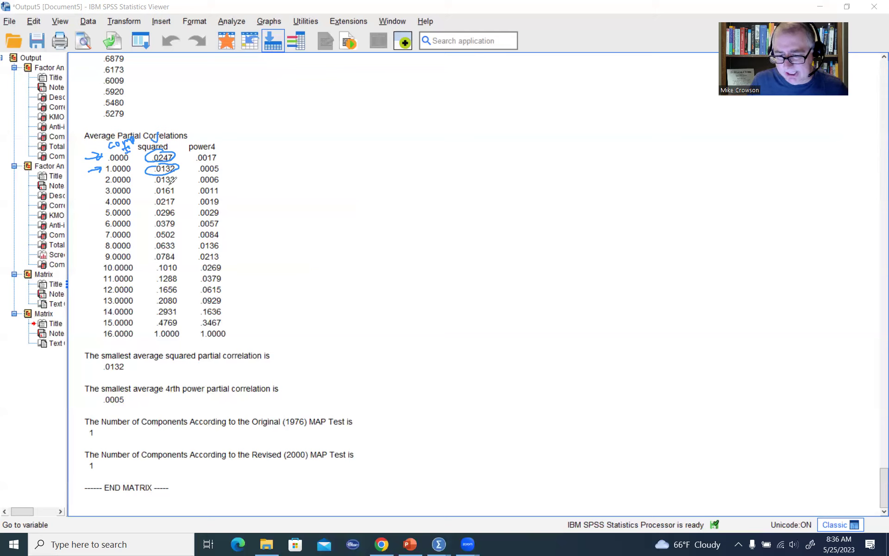
{"action": "left_click_drag", "start_coordinate": [89, 171], "coordinate": [104, 182]}
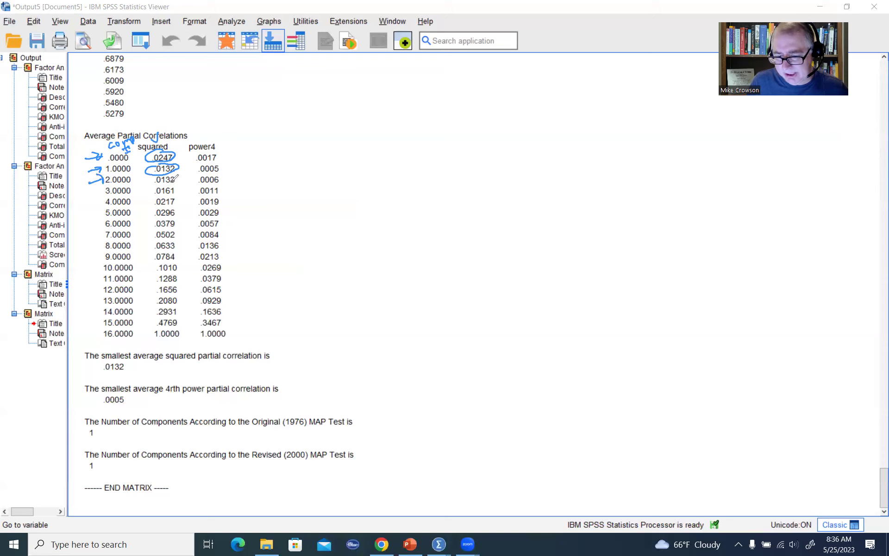
{"action": "left_click_drag", "start_coordinate": [175, 184], "coordinate": [155, 186]}
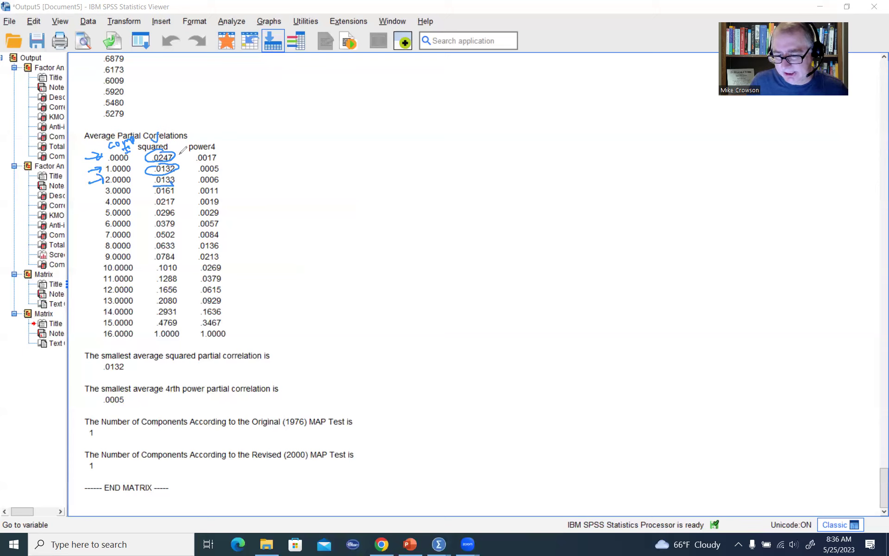
{"action": "left_click_drag", "start_coordinate": [178, 154], "coordinate": [183, 163]}
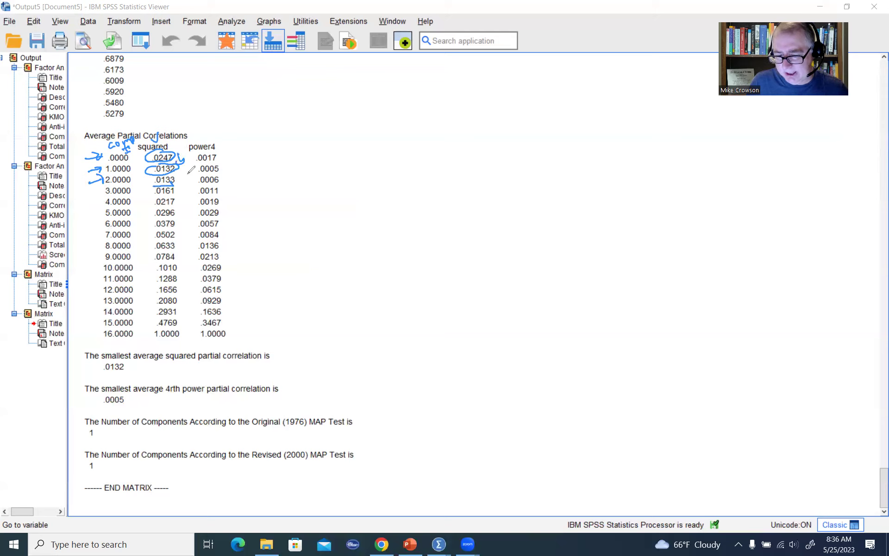
{"action": "left_click_drag", "start_coordinate": [182, 171], "coordinate": [183, 182]}
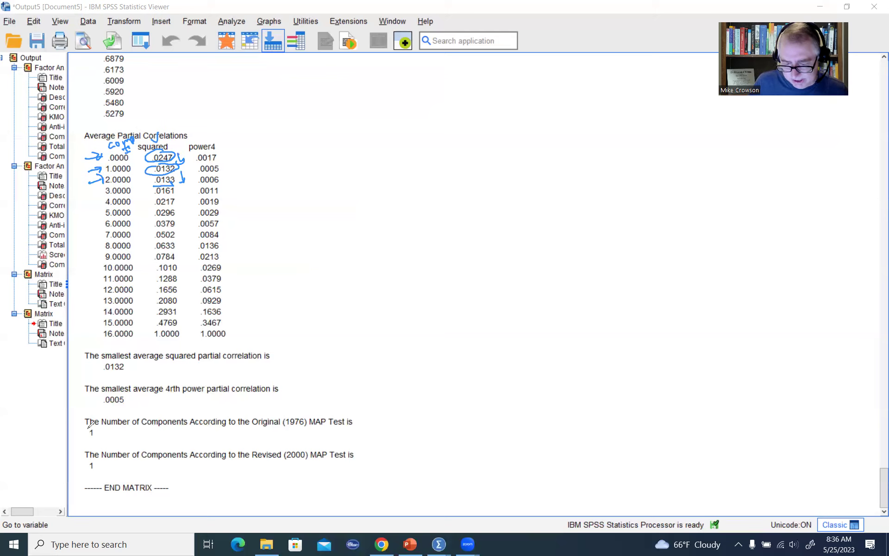
{"action": "mouse_move", "coordinate": [93, 422]}
{"action": "left_mouse_down"}
{"action": "mouse_move", "coordinate": [88, 445]}
{"action": "mouse_move", "coordinate": [99, 415]}
{"action": "left_mouse_up"}
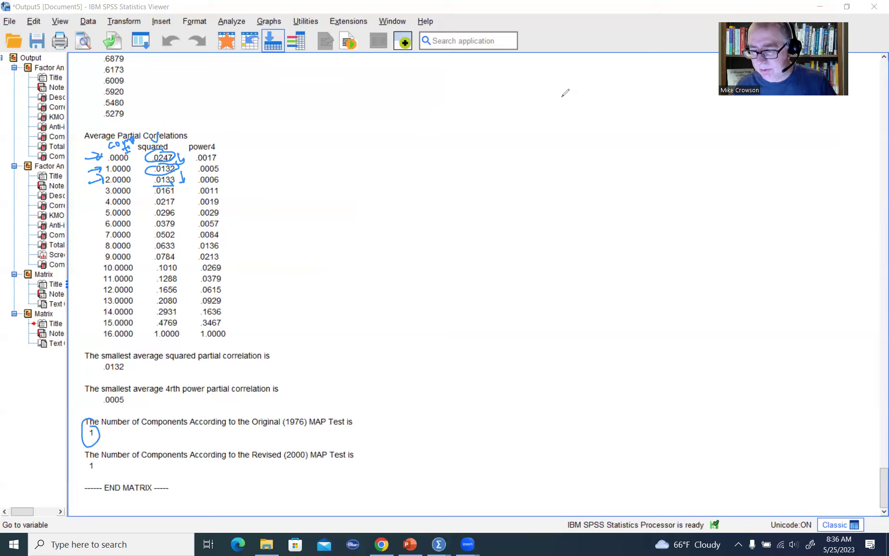
{"action": "key", "text": "e"}
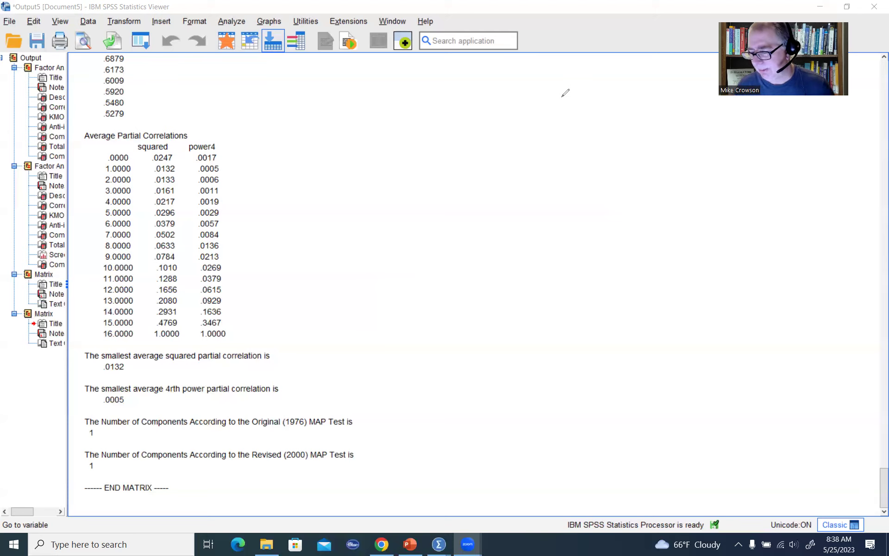
{"action": "left_click", "coordinate": [565, 93]}
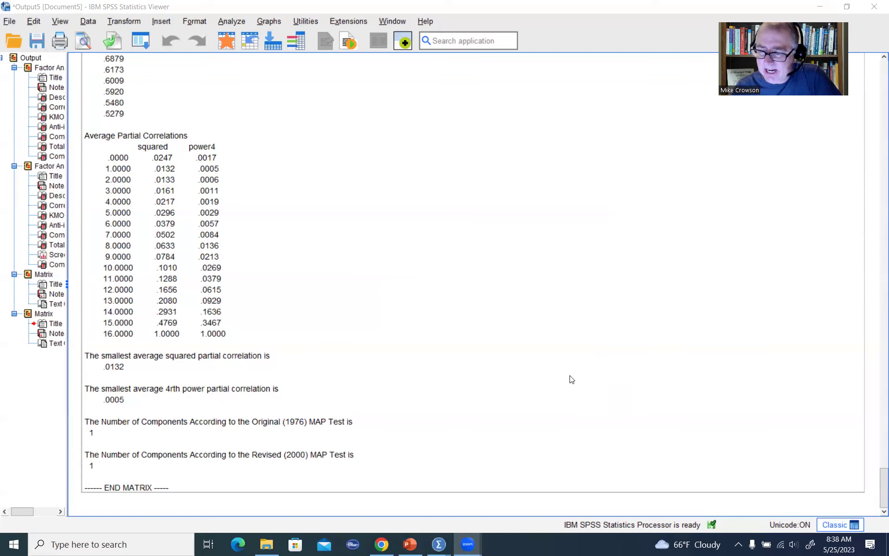
- Reopen the factor analysis setup for the 17 items and set the extraction method to Principal axis factoring
{"action": "left_click", "coordinate": [231, 21]}
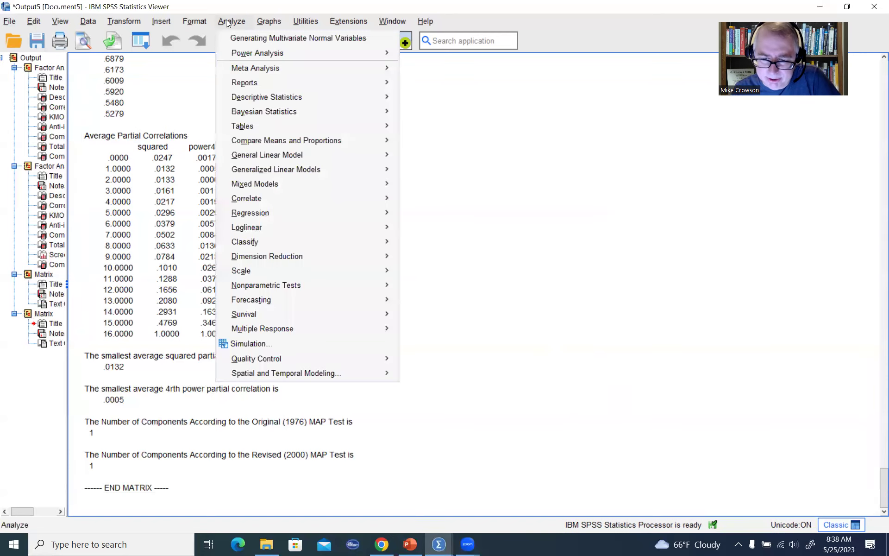
{"action": "mouse_move", "coordinate": [318, 254]}
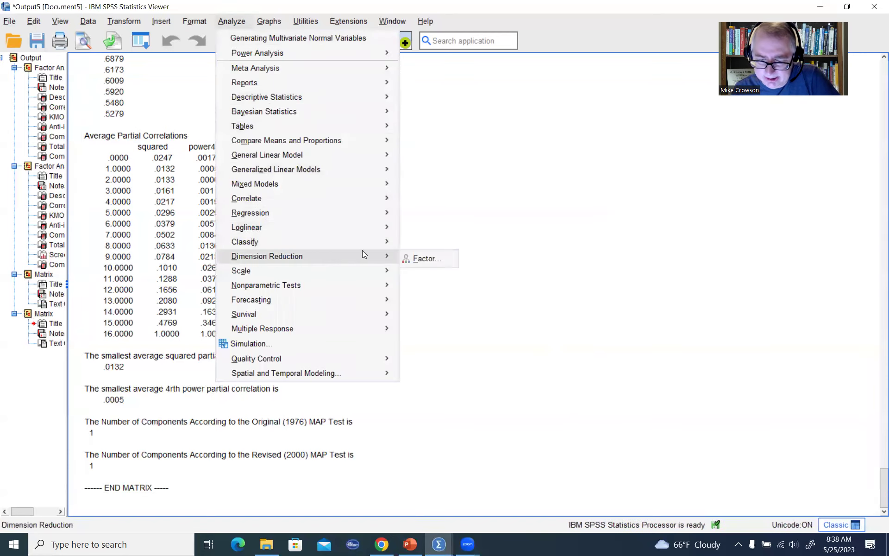
{"action": "left_click", "coordinate": [448, 257]}
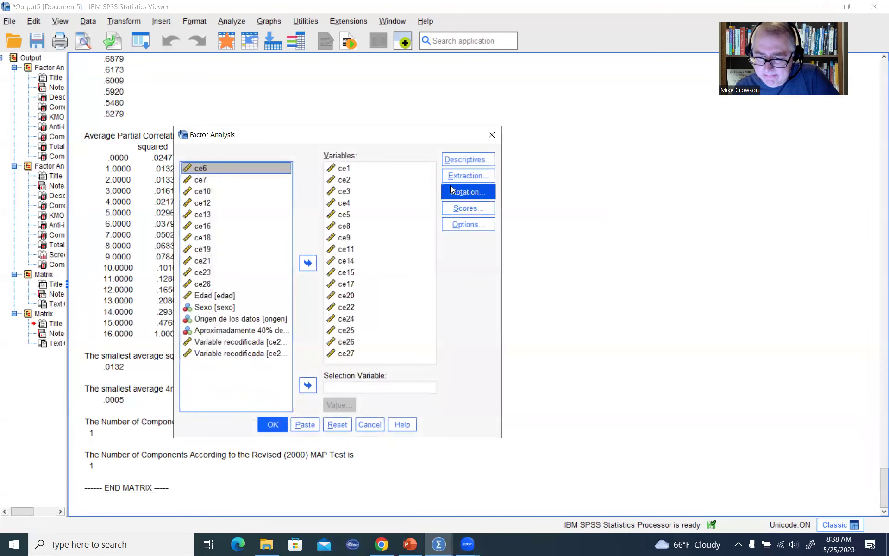
{"action": "left_click", "coordinate": [477, 177]}
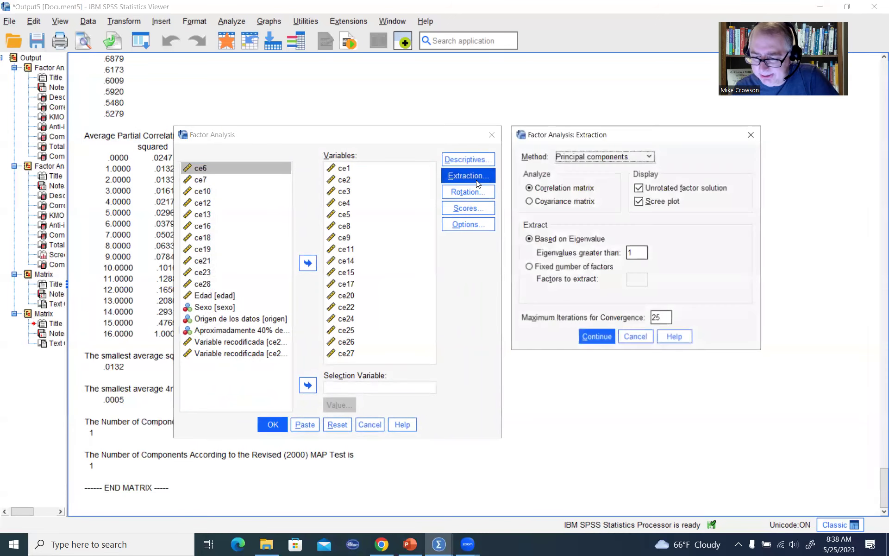
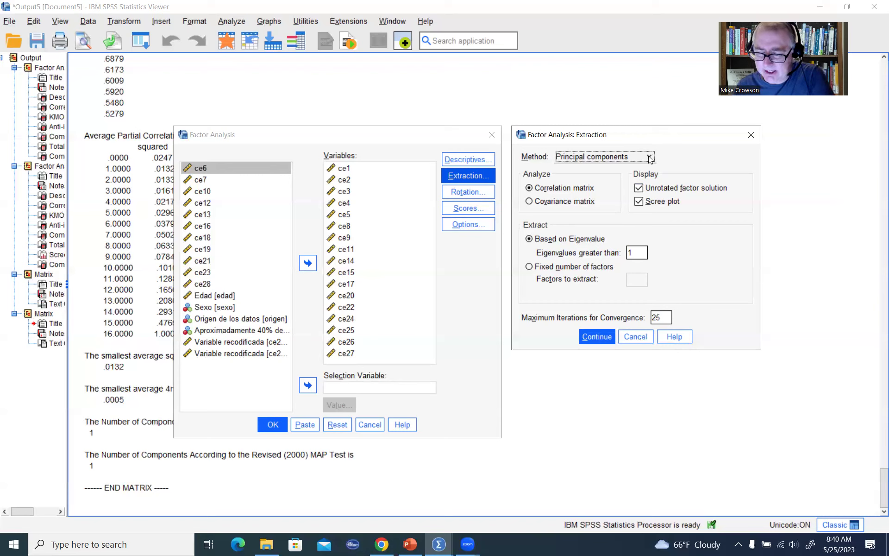
{"action": "left_click", "coordinate": [650, 159]}
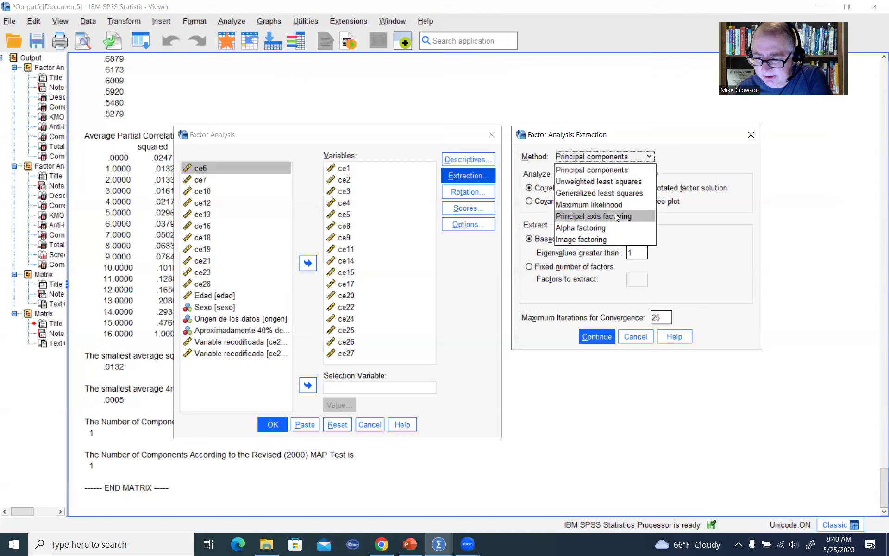
{"action": "left_click", "coordinate": [605, 217]}
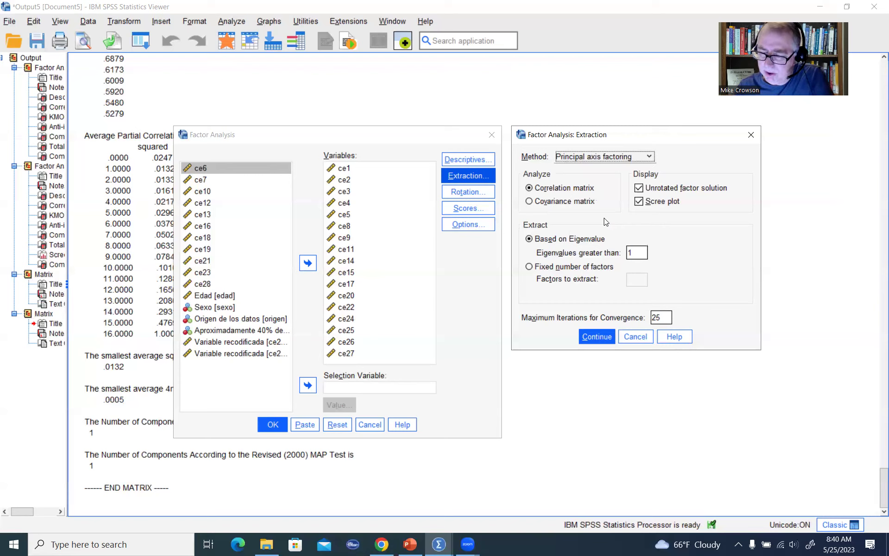
- Base the extraction on a fixed number of factors, with 3 factors to extract
{"action": "left_click", "coordinate": [531, 267]}
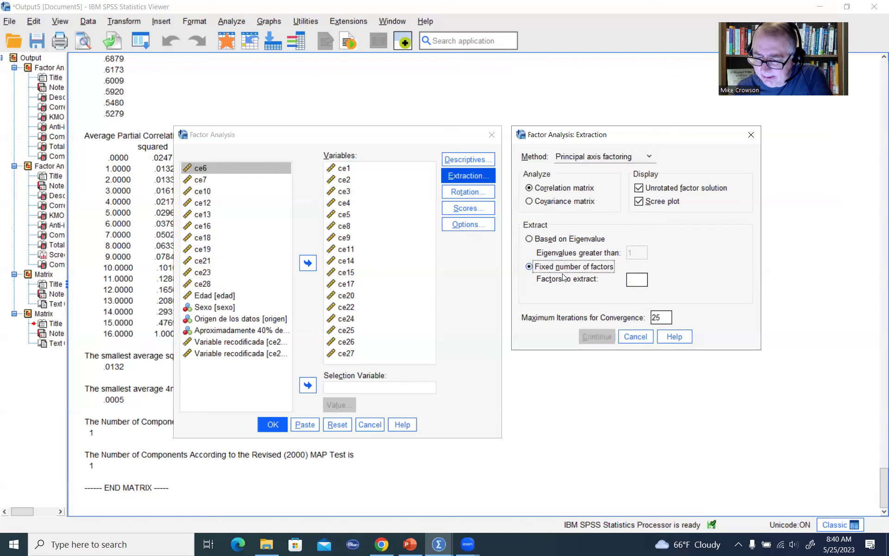
{"action": "left_click", "coordinate": [645, 278]}
{"action": "type", "text": "3"}
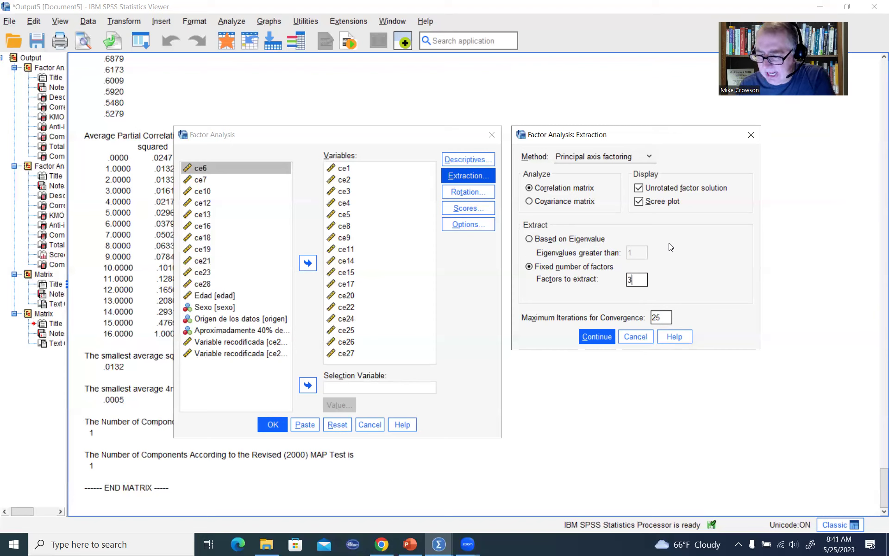
{"action": "left_click", "coordinate": [531, 239]}
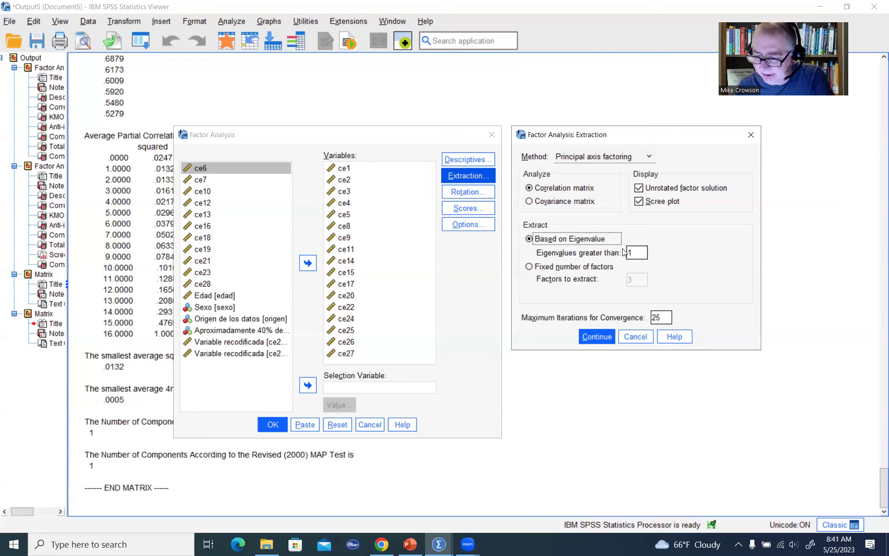
{"action": "left_click", "coordinate": [531, 268]}
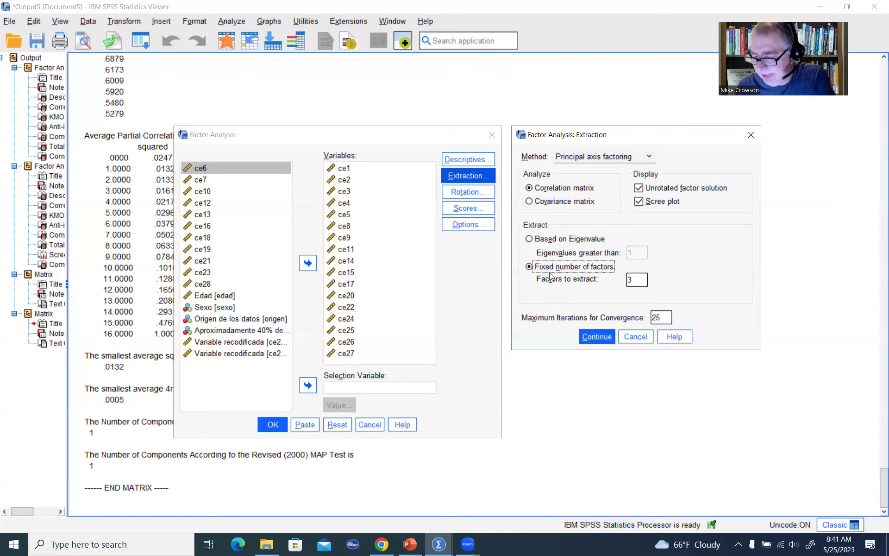
- Set the factor rotation method to Promax with a kappa of 4 and run the factor analysis
{"action": "left_click", "coordinate": [603, 336]}
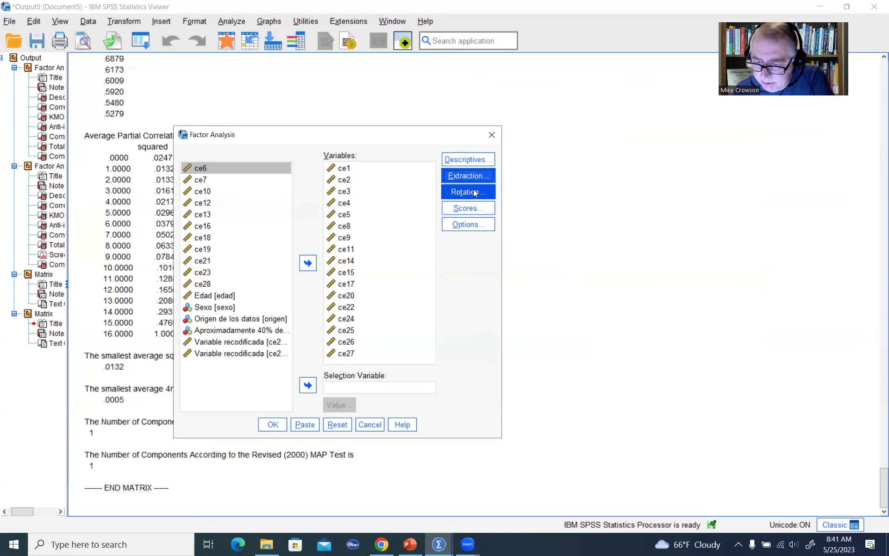
{"action": "left_click", "coordinate": [456, 191]}
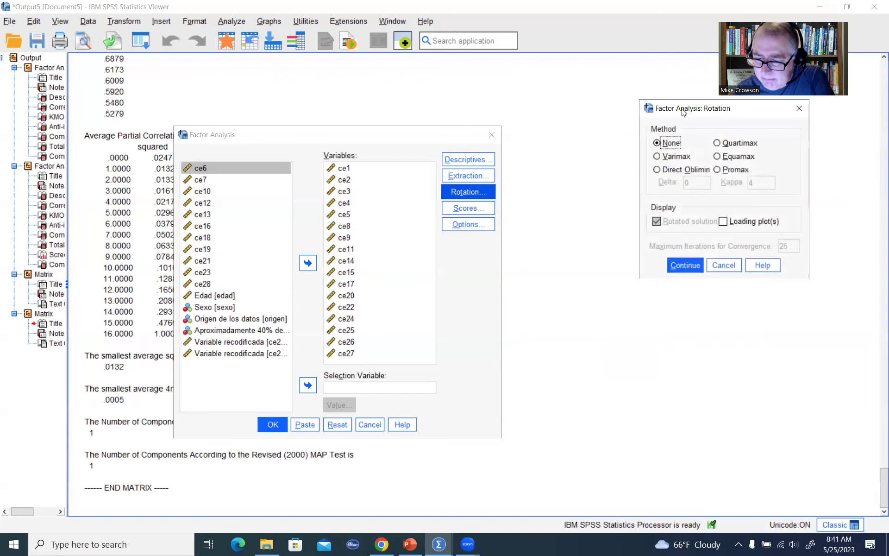
{"action": "left_click_drag", "start_coordinate": [682, 113], "coordinate": [559, 139]}
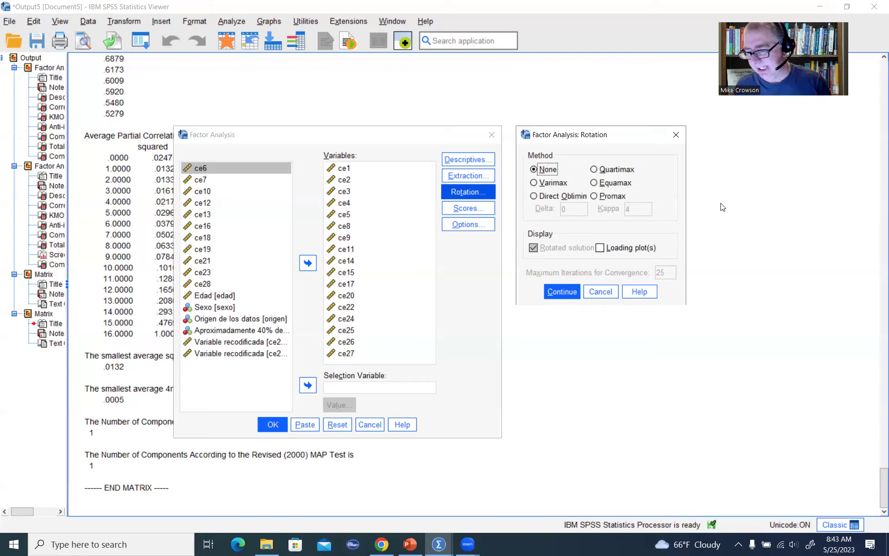
{"action": "left_click", "coordinate": [550, 183]}
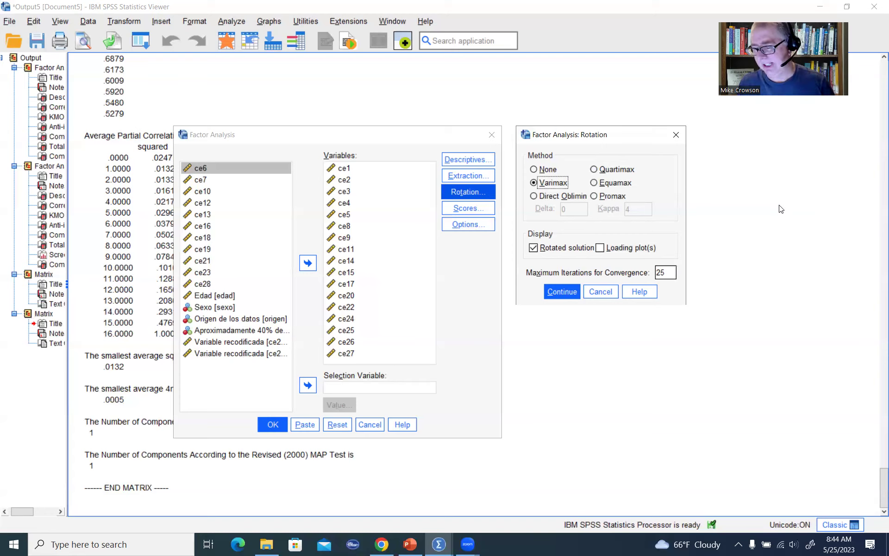
{"action": "left_click", "coordinate": [609, 197]}
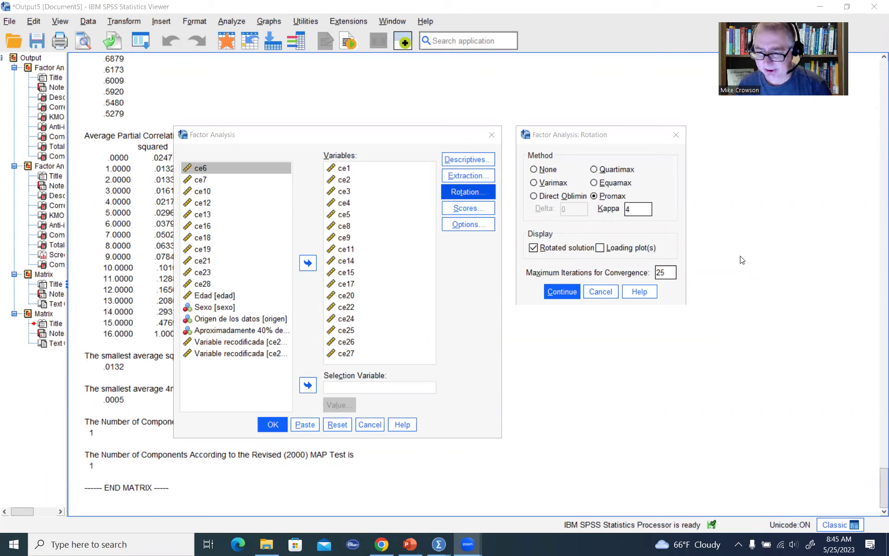
{"action": "left_click", "coordinate": [565, 291]}
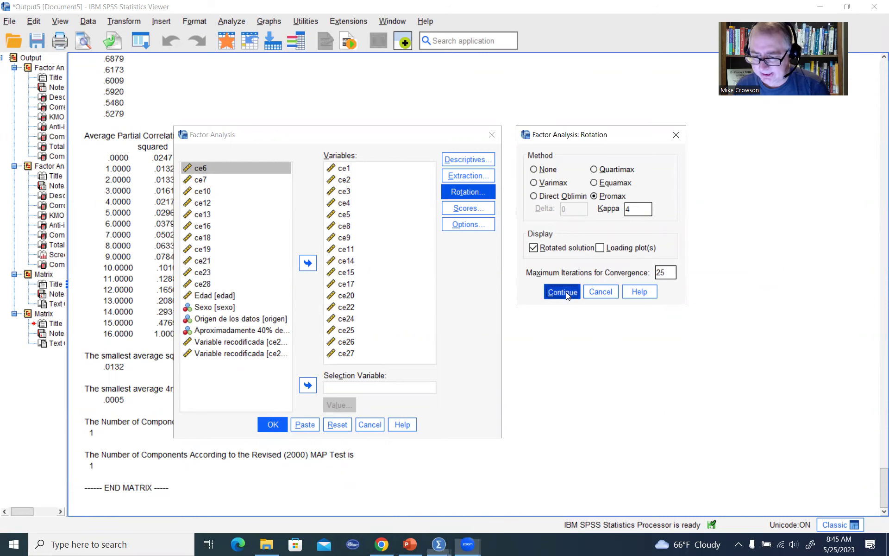
{"action": "left_click", "coordinate": [272, 423]}
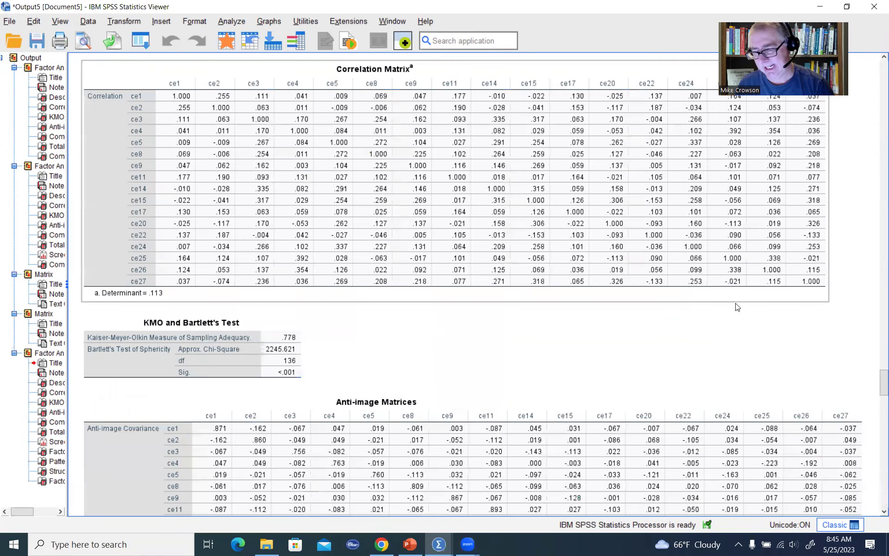
- Examine the initial communalities of the items in the principal axis factoring output, starting with ce1 to ce4
{"action": "scroll", "coordinate": [737, 307], "scroll_direction": "down", "scroll_amount": 9}
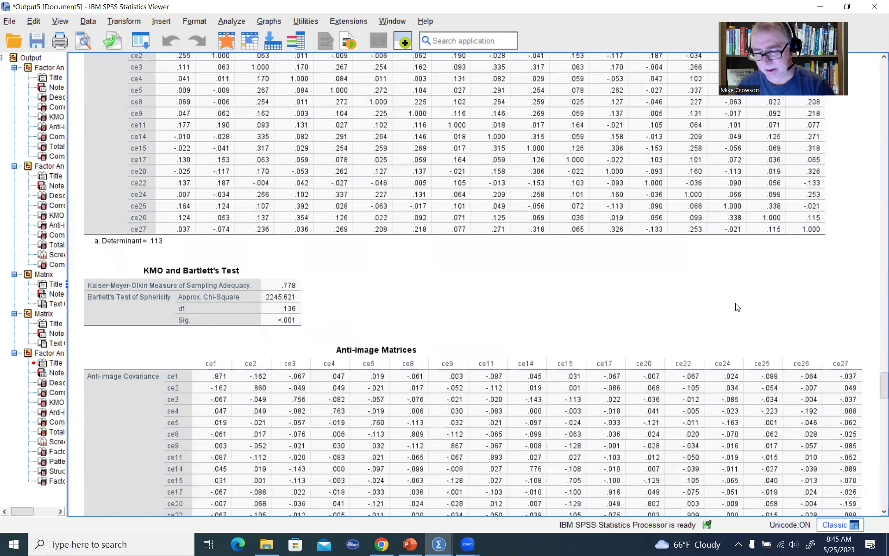
{"action": "scroll", "coordinate": [736, 306], "scroll_direction": "down", "scroll_amount": 11}
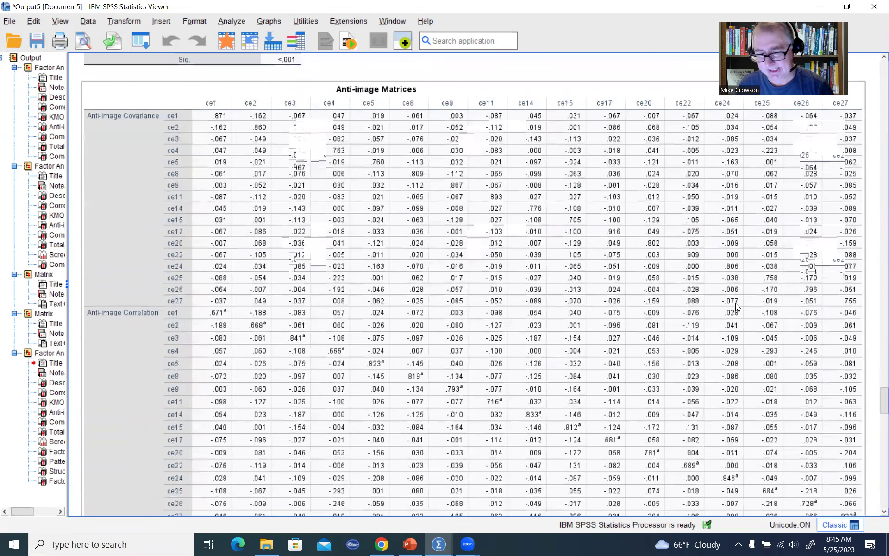
{"action": "scroll", "coordinate": [736, 305], "scroll_direction": "down", "scroll_amount": 2}
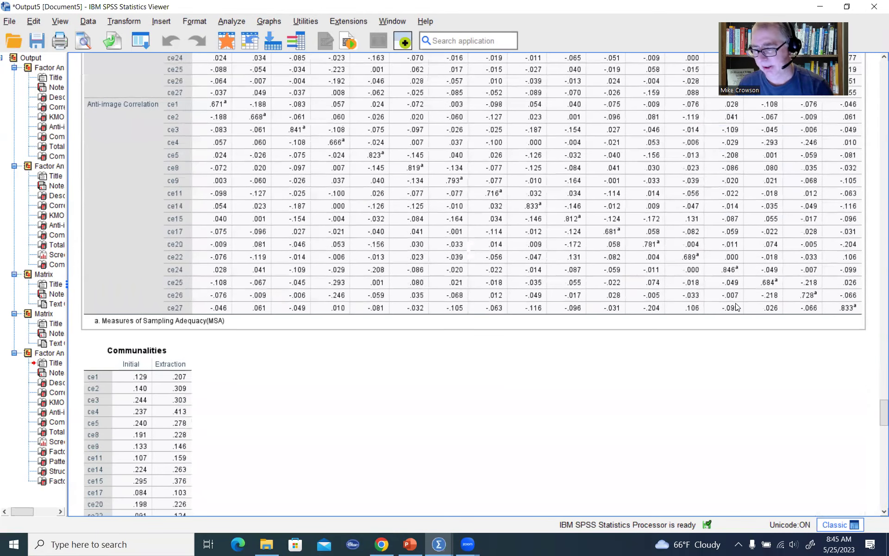
{"action": "scroll", "coordinate": [737, 307], "scroll_direction": "down", "scroll_amount": 2}
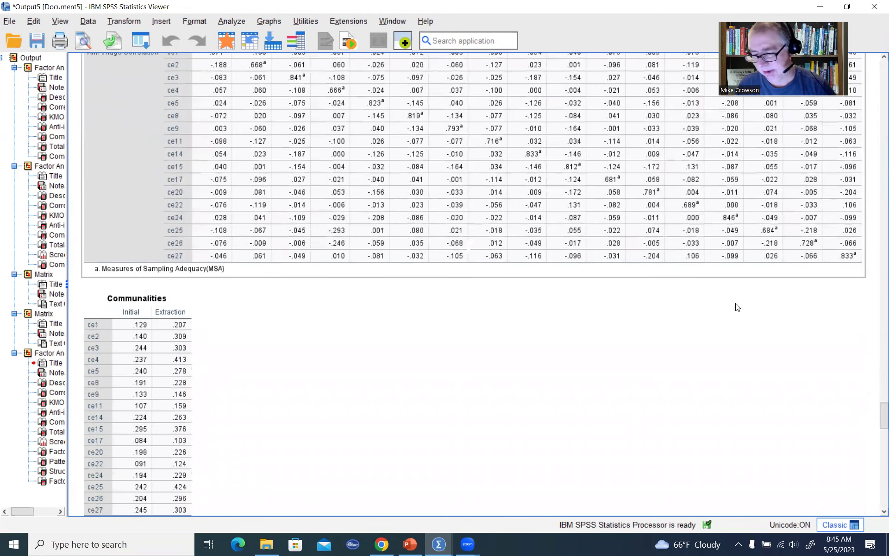
{"action": "scroll", "coordinate": [737, 307], "scroll_direction": "down", "scroll_amount": 6}
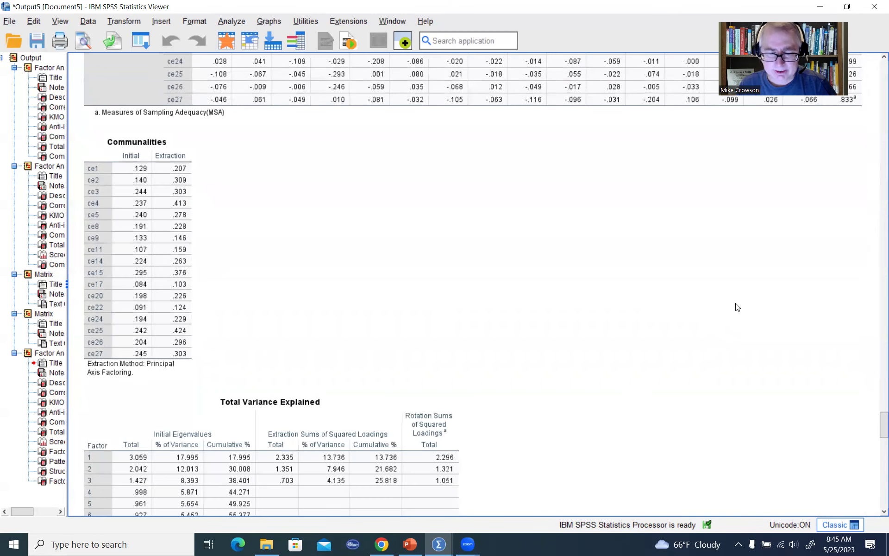
{"action": "left_click", "coordinate": [167, 192]}
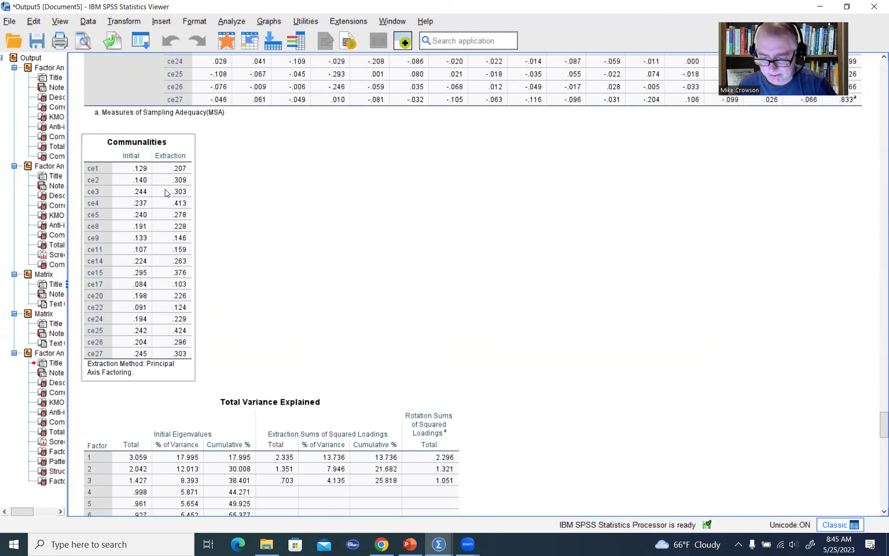
{"action": "left_click", "coordinate": [402, 96]}
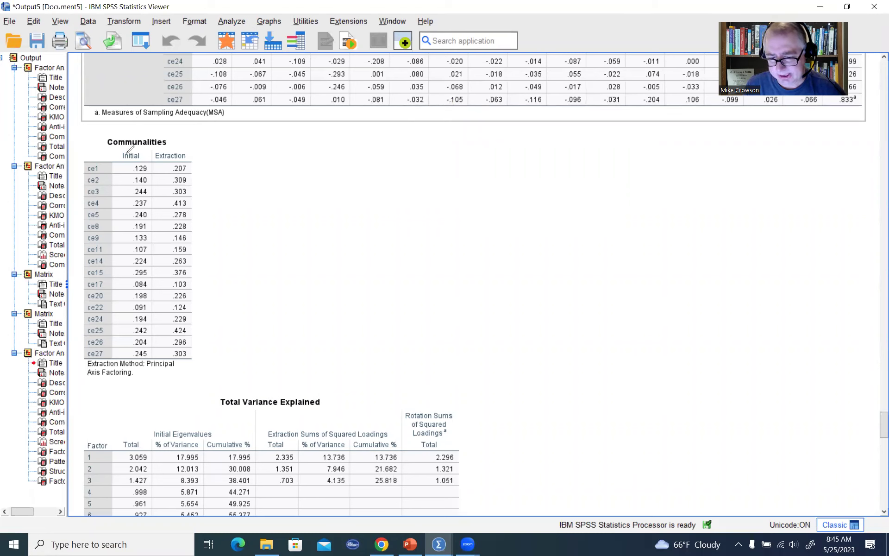
{"action": "mouse_move", "coordinate": [118, 150]}
{"action": "left_mouse_down"}
{"action": "mouse_move", "coordinate": [136, 146]}
{"action": "mouse_move", "coordinate": [138, 160]}
{"action": "mouse_move", "coordinate": [119, 146]}
{"action": "left_mouse_up"}
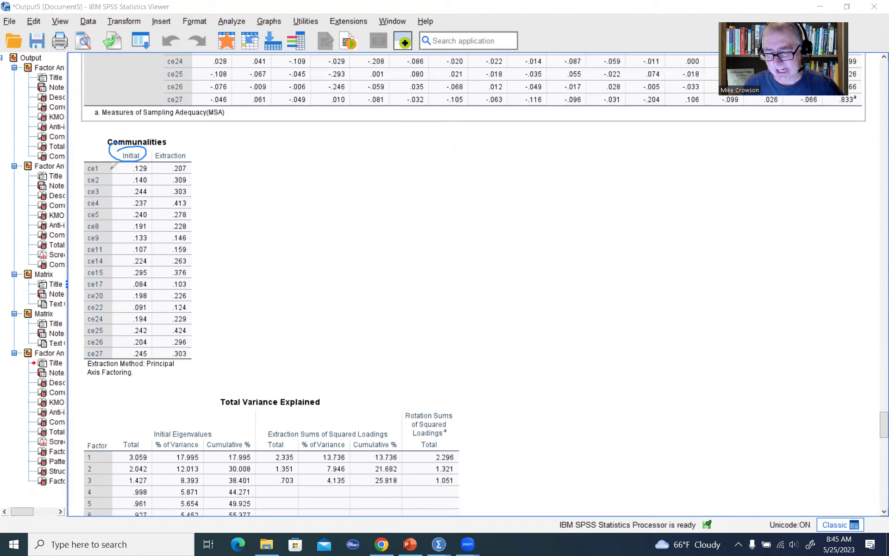
{"action": "left_click_drag", "start_coordinate": [115, 159], "coordinate": [111, 168]}
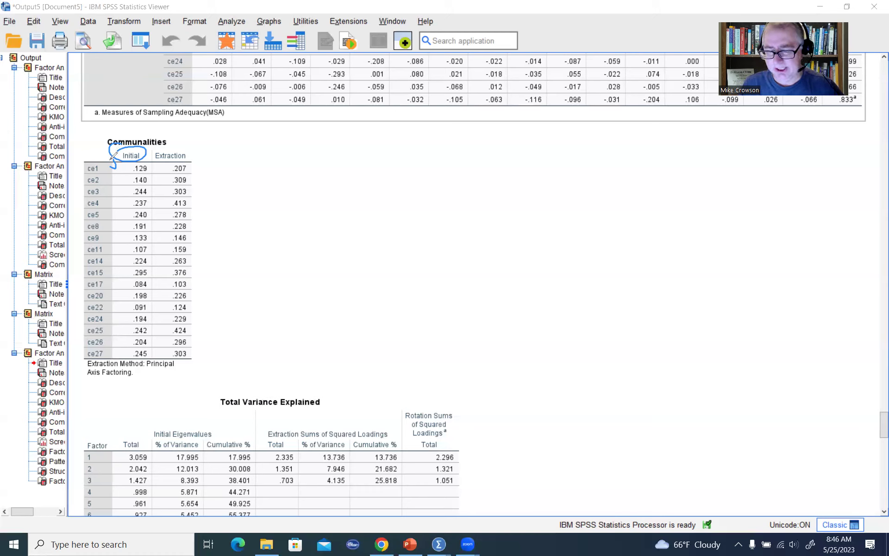
{"action": "left_click_drag", "start_coordinate": [117, 174], "coordinate": [115, 203]}
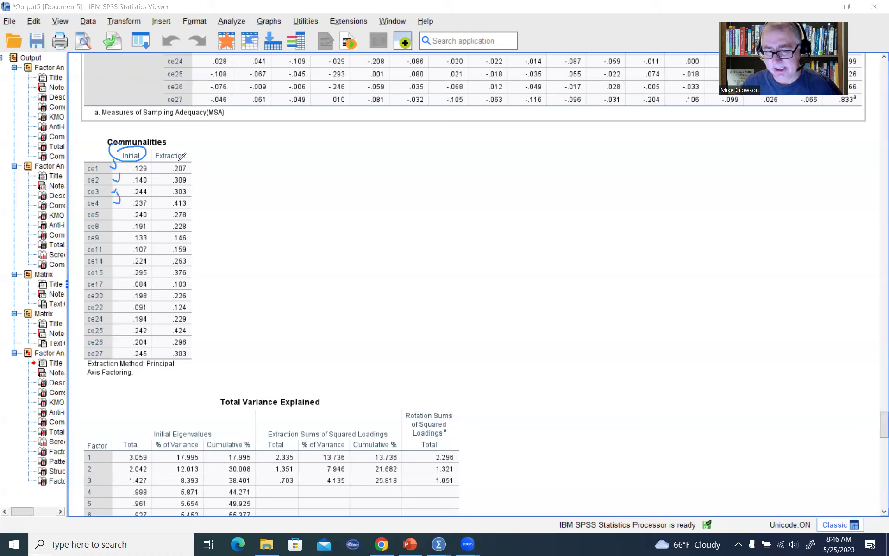
- Examine the extraction communalities in the same table, focusing on items ce1, ce2 and ce4
{"action": "mouse_move", "coordinate": [164, 144]}
{"action": "left_mouse_down"}
{"action": "mouse_move", "coordinate": [184, 143]}
{"action": "mouse_move", "coordinate": [189, 159]}
{"action": "mouse_move", "coordinate": [166, 162]}
{"action": "mouse_move", "coordinate": [168, 143]}
{"action": "left_mouse_up"}
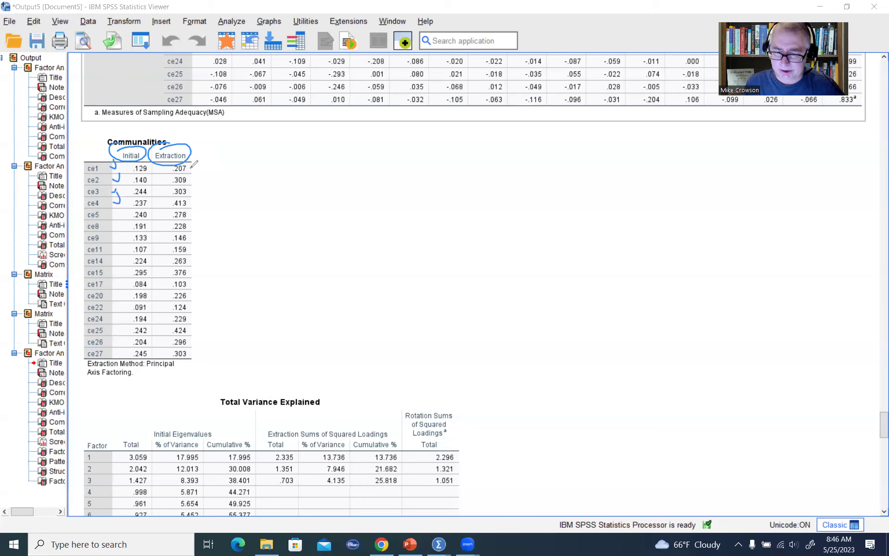
{"action": "left_click_drag", "start_coordinate": [196, 148], "coordinate": [193, 166]}
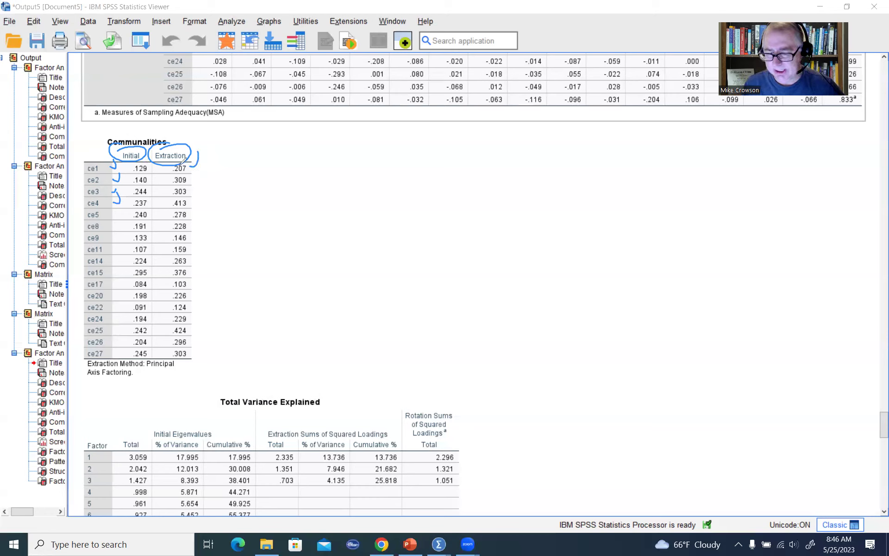
{"action": "left_click_drag", "start_coordinate": [181, 159], "coordinate": [192, 168]}
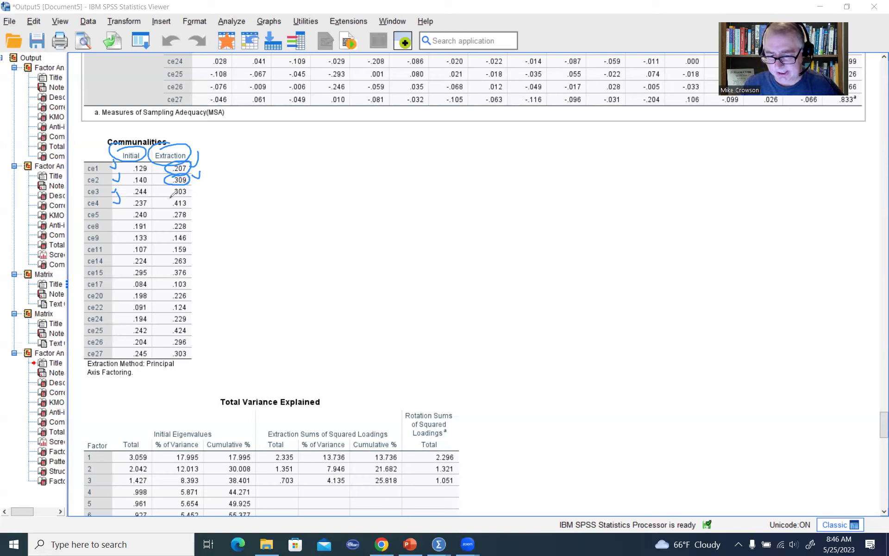
{"action": "mouse_move", "coordinate": [189, 197]}
{"action": "left_mouse_down"}
{"action": "mouse_move", "coordinate": [165, 202]}
{"action": "mouse_move", "coordinate": [189, 199]}
{"action": "left_mouse_up"}
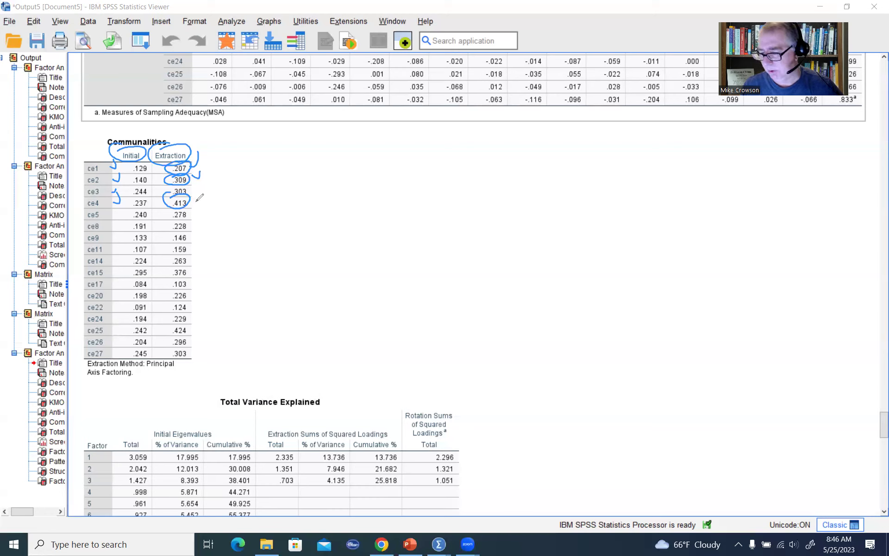
{"action": "left_click_drag", "start_coordinate": [203, 193], "coordinate": [195, 198]}
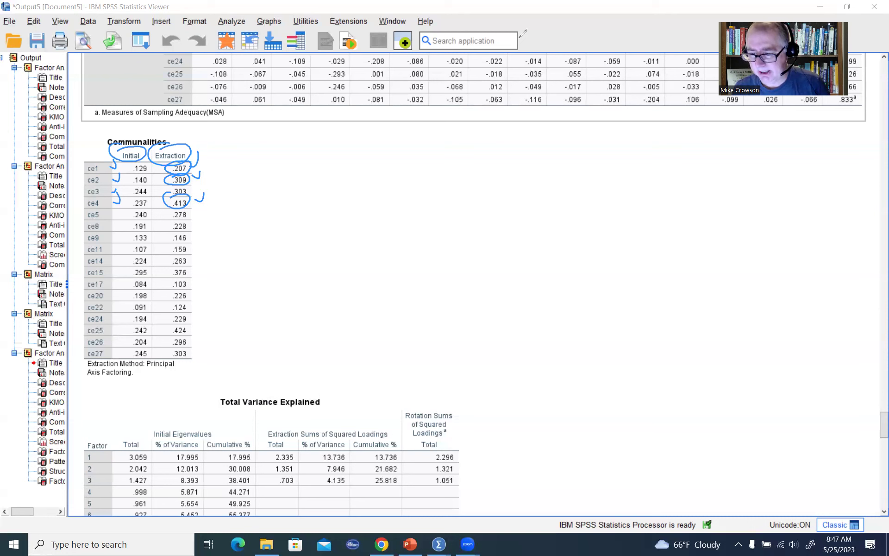
{"action": "key", "text": "e"}
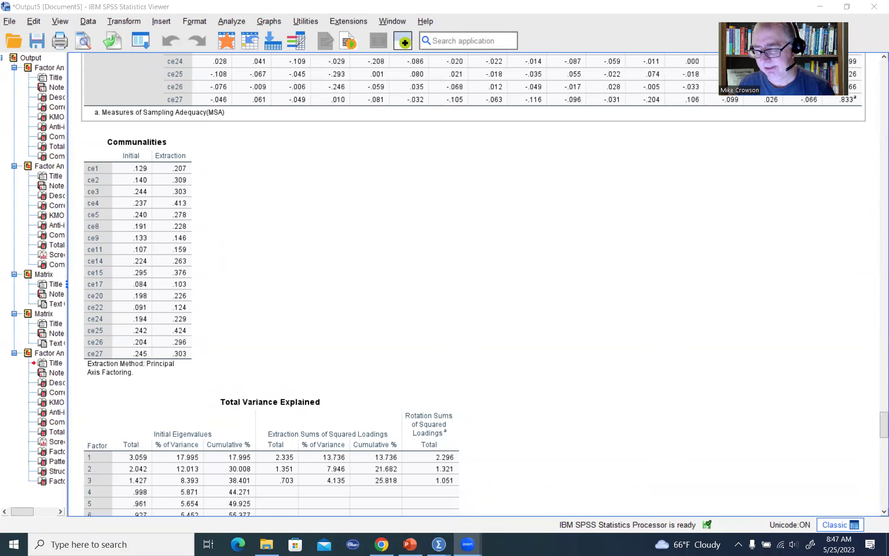
{"action": "left_click", "coordinate": [329, 148]}
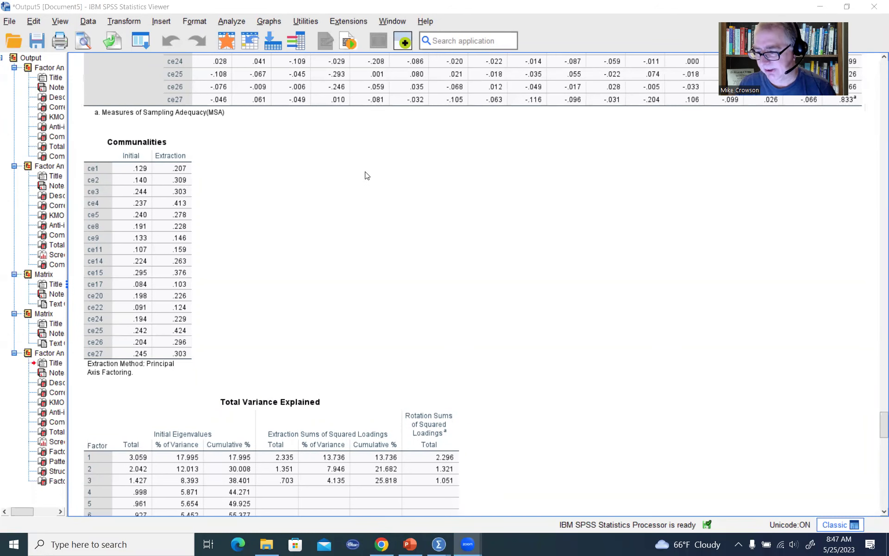
- Examine the initial eigenvalues in the Total Variance Explained table, focusing on the totals and percentages of variance for factors 1 and 2
{"action": "scroll", "coordinate": [561, 216], "scroll_direction": "down", "scroll_amount": 9}
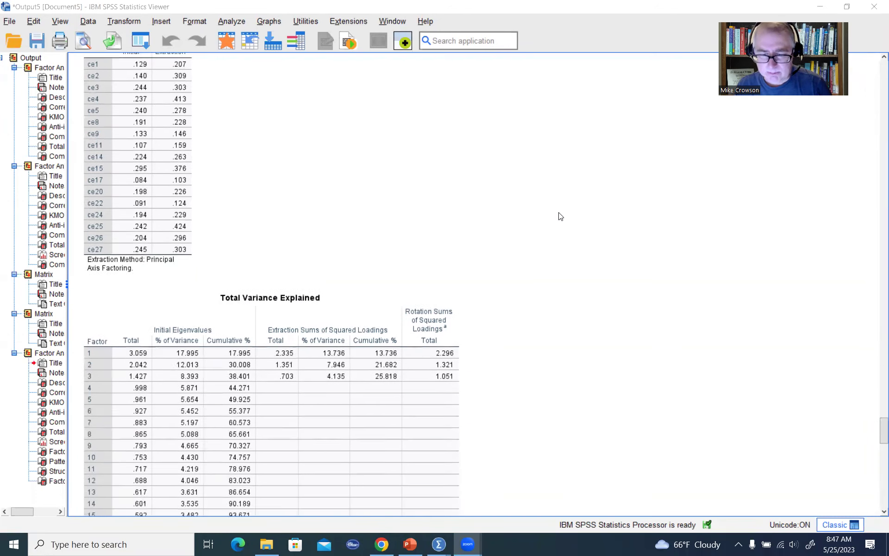
{"action": "scroll", "coordinate": [560, 217], "scroll_direction": "up", "scroll_amount": 1}
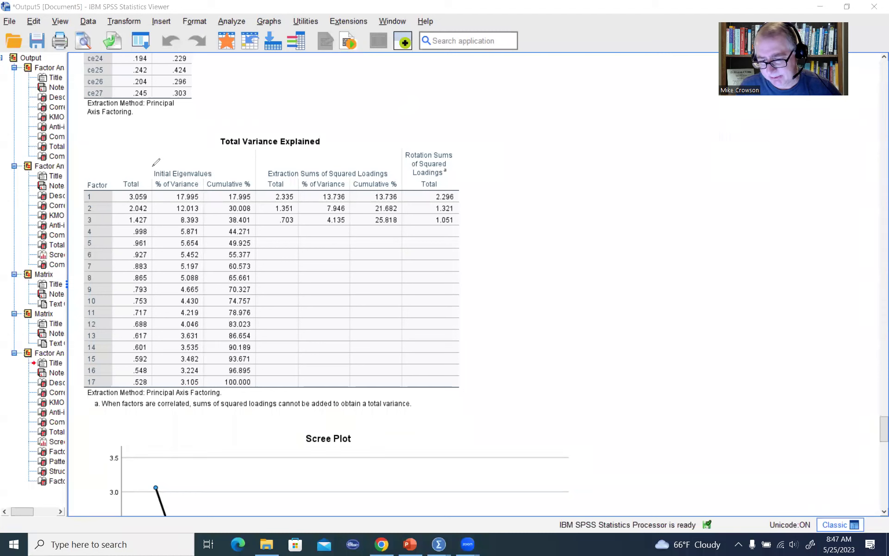
{"action": "mouse_move", "coordinate": [151, 165]}
{"action": "left_mouse_down"}
{"action": "mouse_move", "coordinate": [190, 154]}
{"action": "mouse_move", "coordinate": [223, 159]}
{"action": "mouse_move", "coordinate": [146, 174]}
{"action": "mouse_move", "coordinate": [160, 158]}
{"action": "left_mouse_up"}
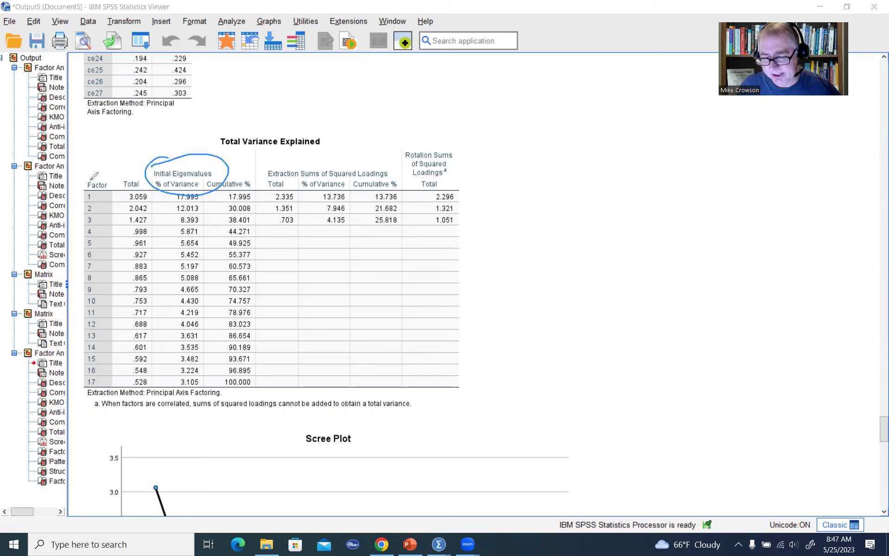
{"action": "mouse_move", "coordinate": [94, 179]}
{"action": "left_mouse_down"}
{"action": "mouse_move", "coordinate": [78, 188]}
{"action": "mouse_move", "coordinate": [111, 177]}
{"action": "left_mouse_up"}
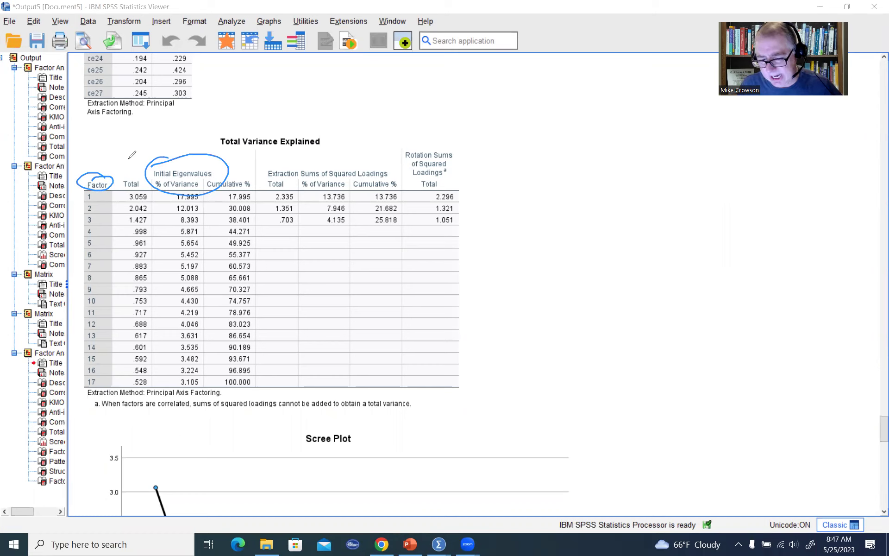
{"action": "mouse_move", "coordinate": [130, 160]}
{"action": "left_mouse_down"}
{"action": "mouse_move", "coordinate": [130, 177]}
{"action": "mouse_move", "coordinate": [134, 166]}
{"action": "left_mouse_up"}
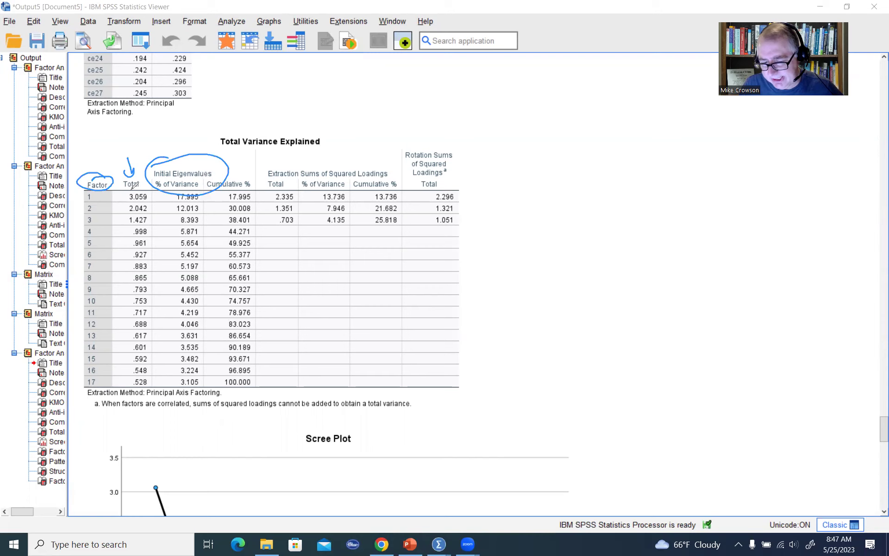
{"action": "left_click_drag", "start_coordinate": [135, 185], "coordinate": [137, 188]}
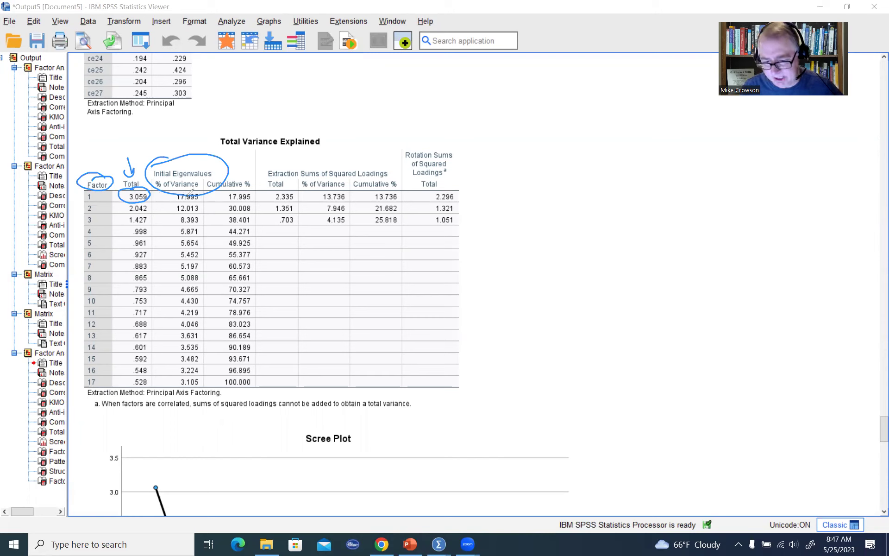
{"action": "mouse_move", "coordinate": [180, 188]}
{"action": "left_mouse_down"}
{"action": "mouse_move", "coordinate": [201, 199]}
{"action": "mouse_move", "coordinate": [168, 190]}
{"action": "left_mouse_up"}
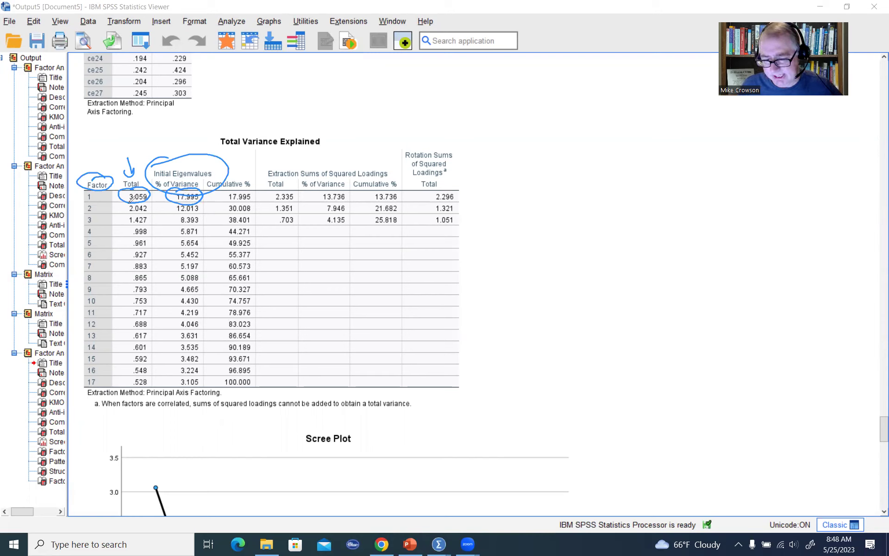
{"action": "mouse_move", "coordinate": [139, 200]}
{"action": "left_mouse_down"}
{"action": "mouse_move", "coordinate": [123, 212]}
{"action": "mouse_move", "coordinate": [126, 202]}
{"action": "left_mouse_up"}
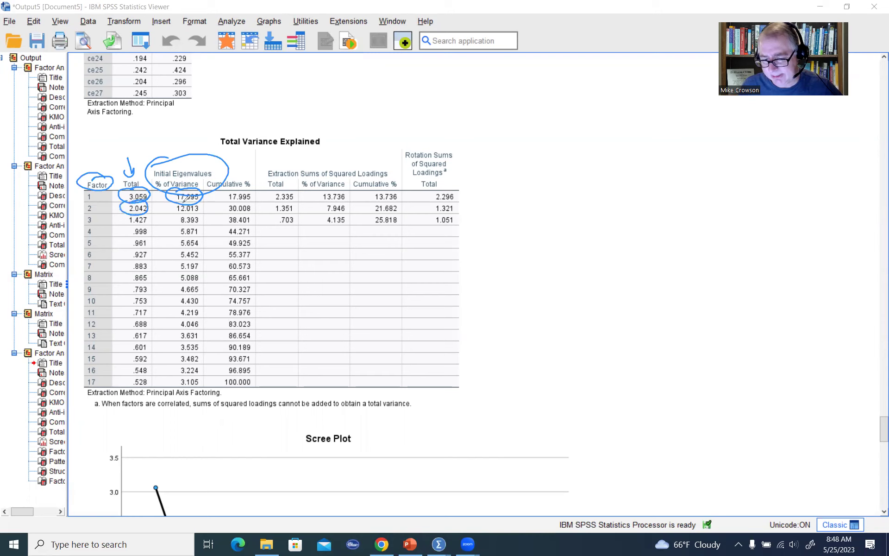
{"action": "left_click_drag", "start_coordinate": [197, 202], "coordinate": [189, 197]}
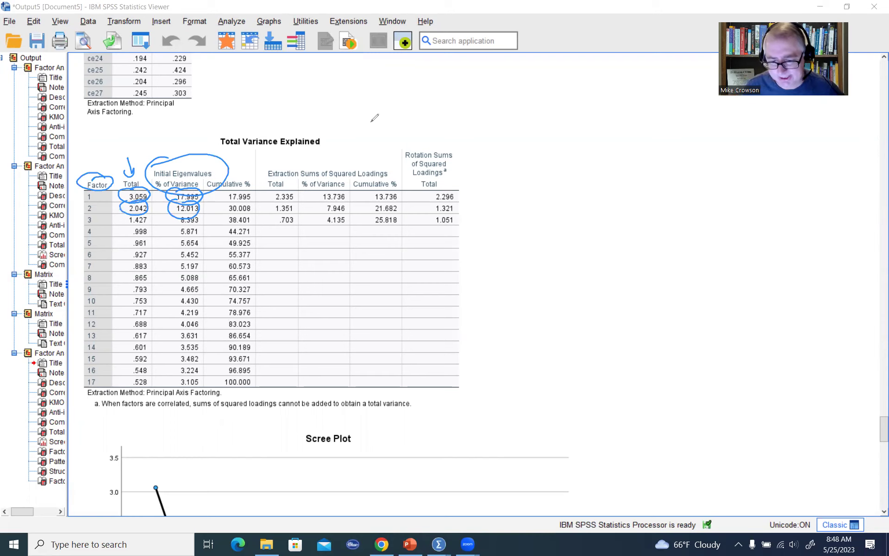
{"action": "key", "text": "e"}
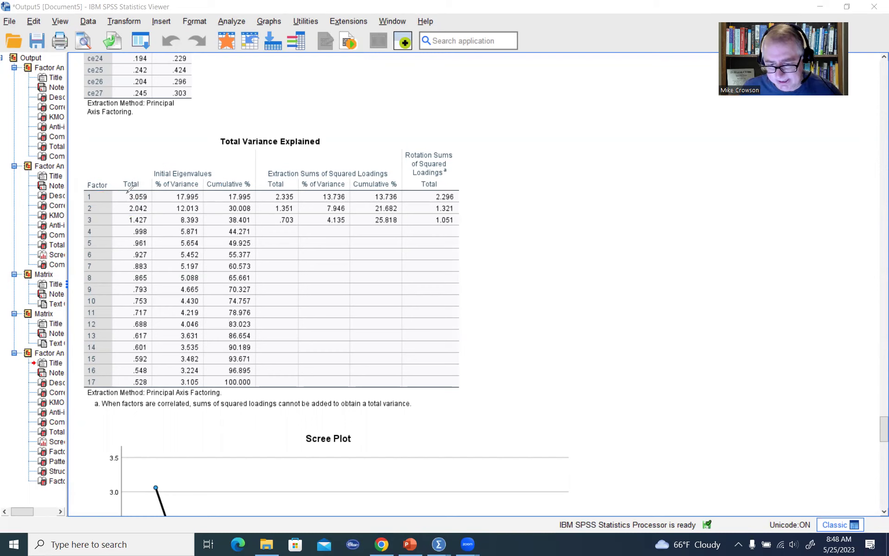
- Review the initial eigenvalue, percentage of variance and cumulative percentage for factor 1, and do the same for factor 2
{"action": "left_click_drag", "start_coordinate": [127, 189], "coordinate": [125, 190]}
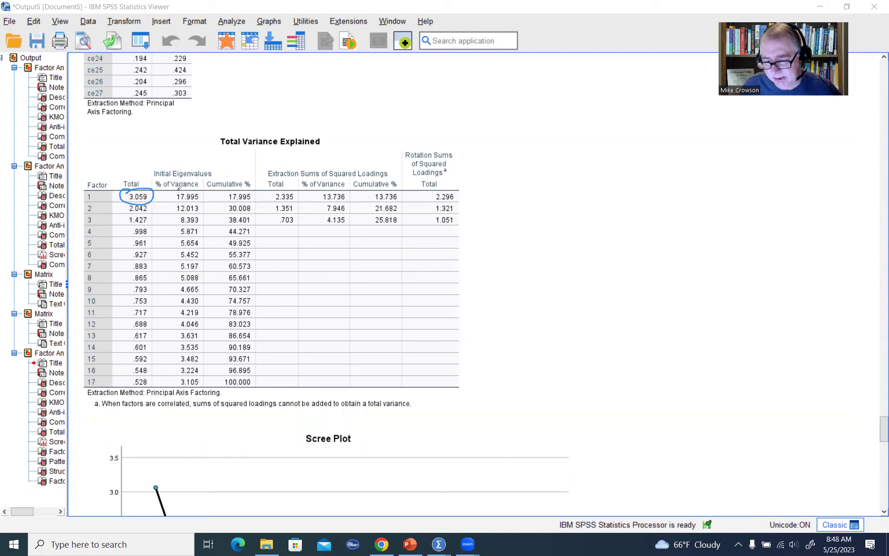
{"action": "mouse_move", "coordinate": [205, 199]}
{"action": "left_mouse_down"}
{"action": "mouse_move", "coordinate": [165, 199]}
{"action": "mouse_move", "coordinate": [180, 186]}
{"action": "left_mouse_up"}
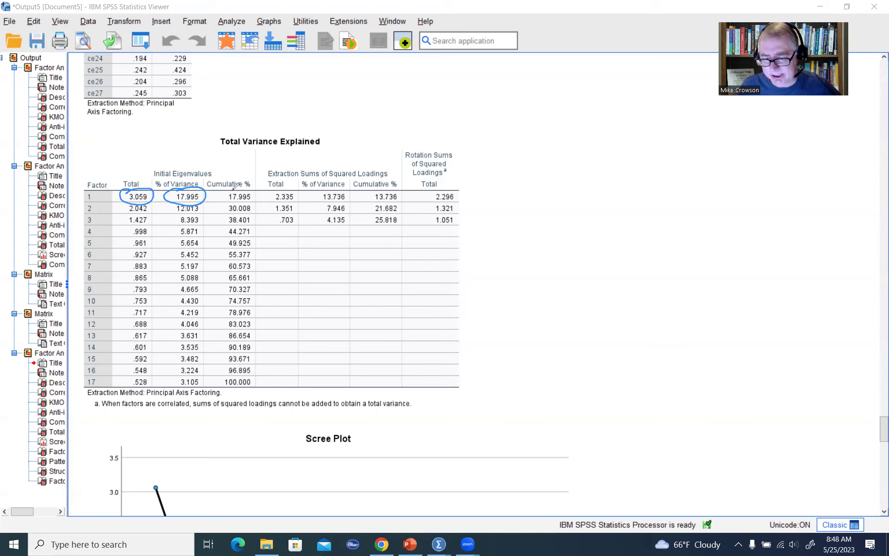
{"action": "left_click_drag", "start_coordinate": [255, 191], "coordinate": [237, 181]}
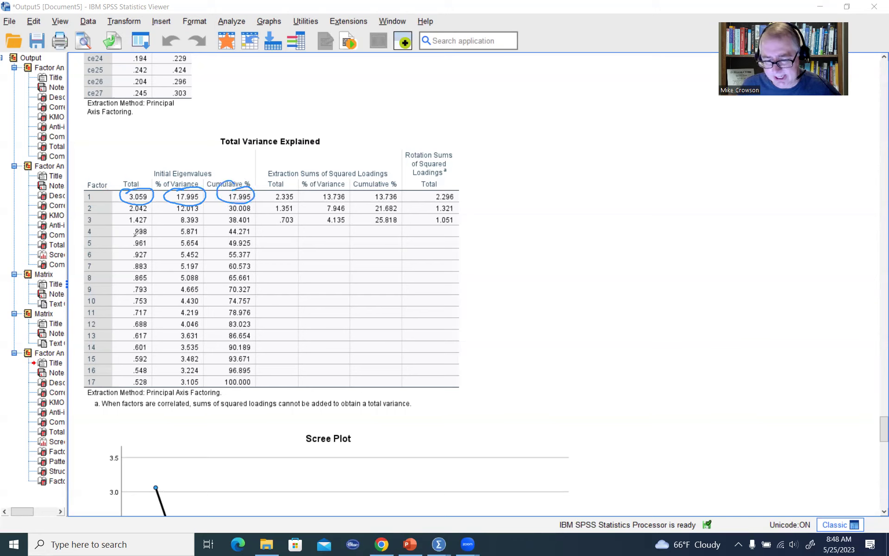
{"action": "left_click_drag", "start_coordinate": [151, 202], "coordinate": [148, 201]}
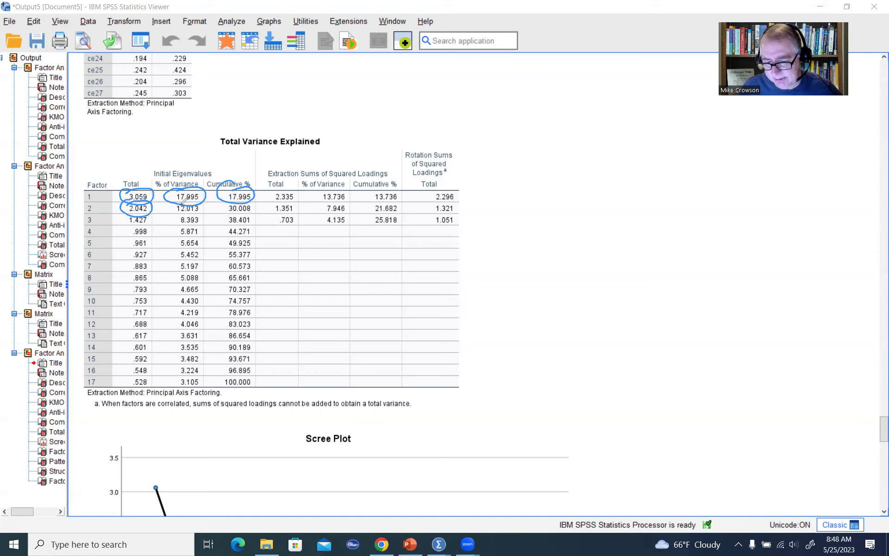
{"action": "left_click_drag", "start_coordinate": [182, 201], "coordinate": [185, 204]}
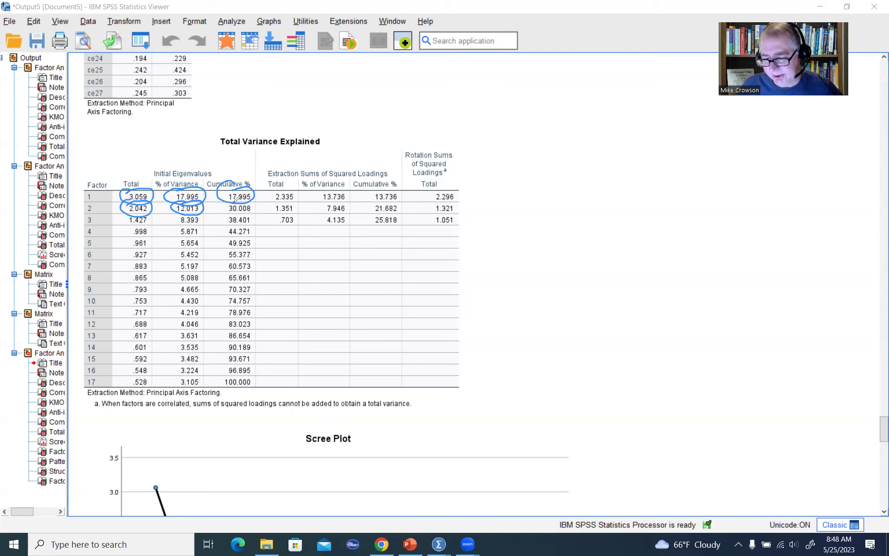
{"action": "mouse_move", "coordinate": [237, 200]}
{"action": "left_mouse_down"}
{"action": "mouse_move", "coordinate": [220, 209]}
{"action": "mouse_move", "coordinate": [241, 201]}
{"action": "left_mouse_up"}
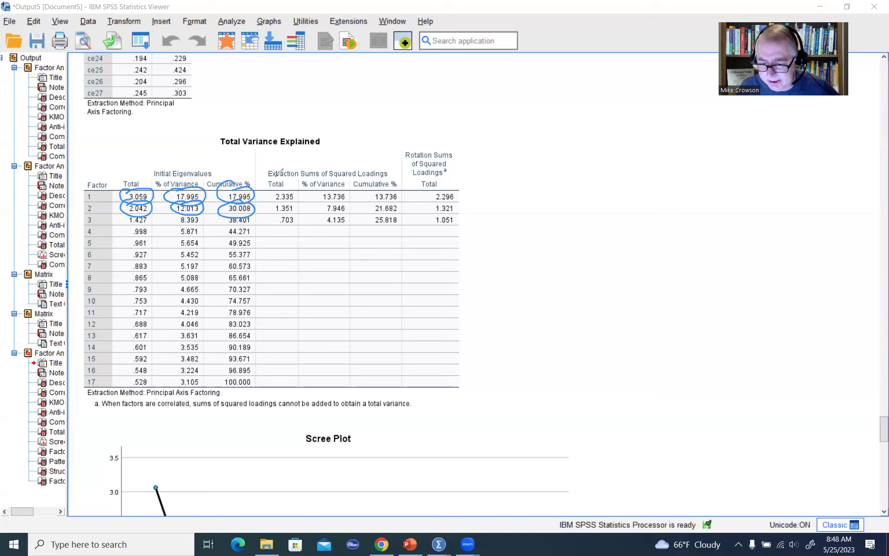
- Examine the extraction sums of squared loadings, focusing on the totals and percentages of variance for factors 1 and 2
{"action": "left_click_drag", "start_coordinate": [318, 178], "coordinate": [376, 174]}
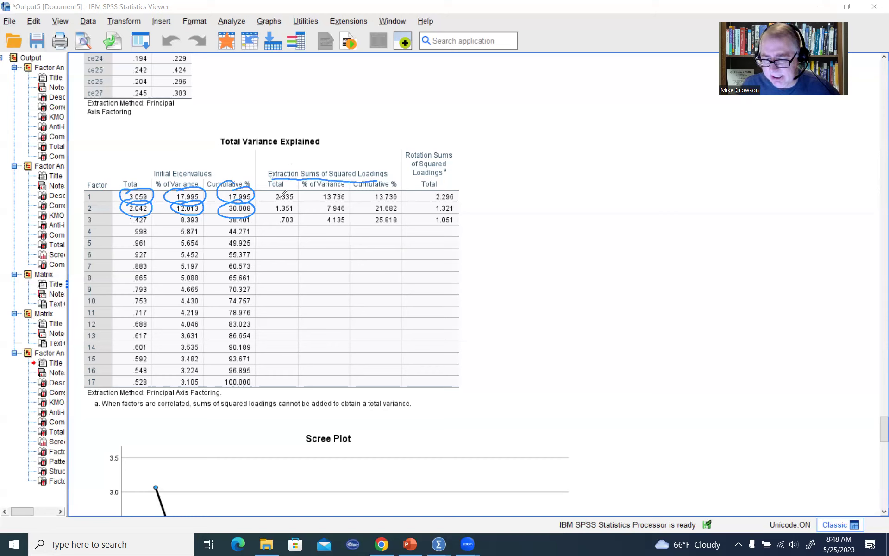
{"action": "mouse_move", "coordinate": [280, 188]}
{"action": "left_mouse_down"}
{"action": "mouse_move", "coordinate": [303, 218]}
{"action": "mouse_move", "coordinate": [274, 229]}
{"action": "mouse_move", "coordinate": [285, 189]}
{"action": "left_mouse_up"}
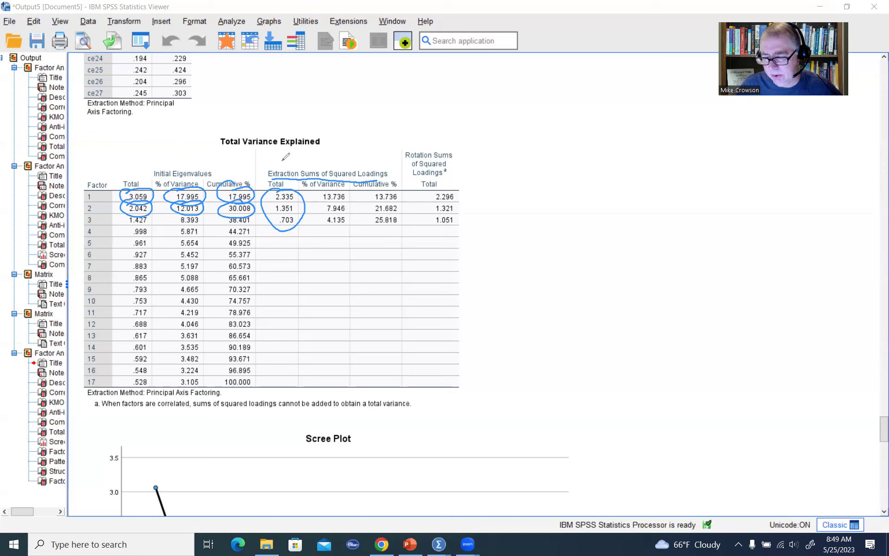
{"action": "left_click_drag", "start_coordinate": [275, 158], "coordinate": [380, 147]}
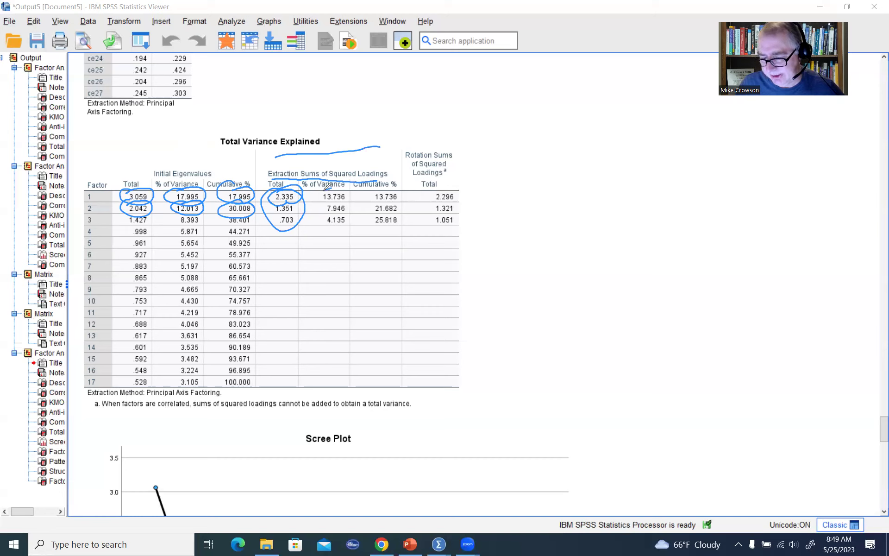
{"action": "mouse_move", "coordinate": [346, 203]}
{"action": "left_mouse_down"}
{"action": "mouse_move", "coordinate": [315, 205]}
{"action": "mouse_move", "coordinate": [312, 194]}
{"action": "mouse_move", "coordinate": [334, 188]}
{"action": "left_mouse_up"}
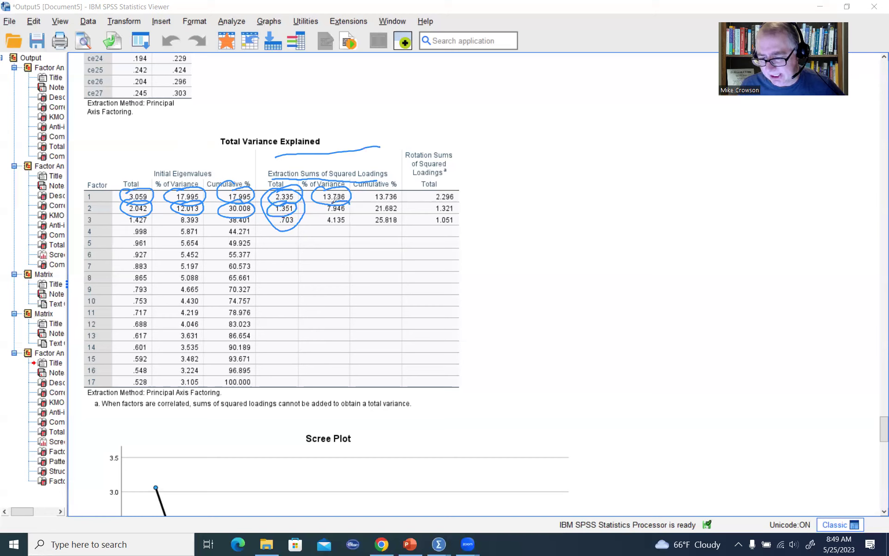
{"action": "mouse_move", "coordinate": [346, 210]}
{"action": "left_mouse_down"}
{"action": "mouse_move", "coordinate": [321, 214]}
{"action": "mouse_move", "coordinate": [343, 202]}
{"action": "left_mouse_up"}
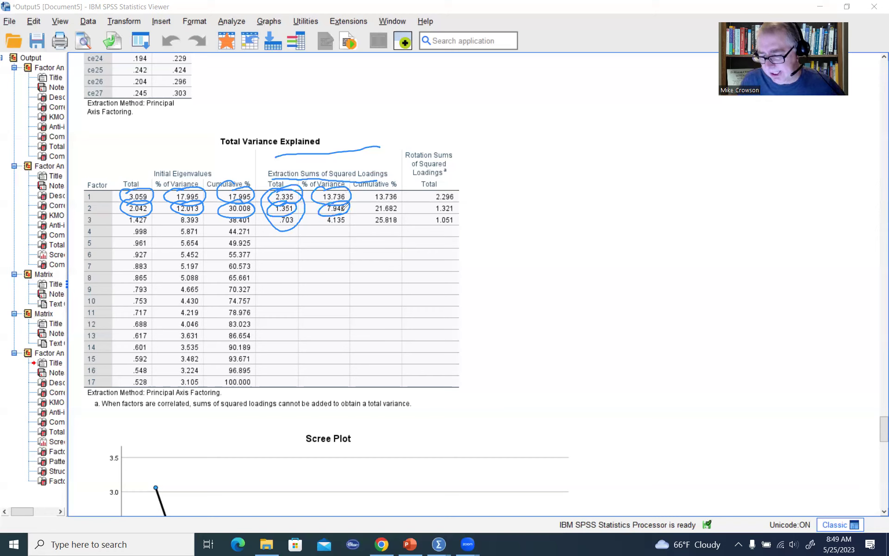
{"action": "left_click_drag", "start_coordinate": [324, 212], "coordinate": [335, 202]}
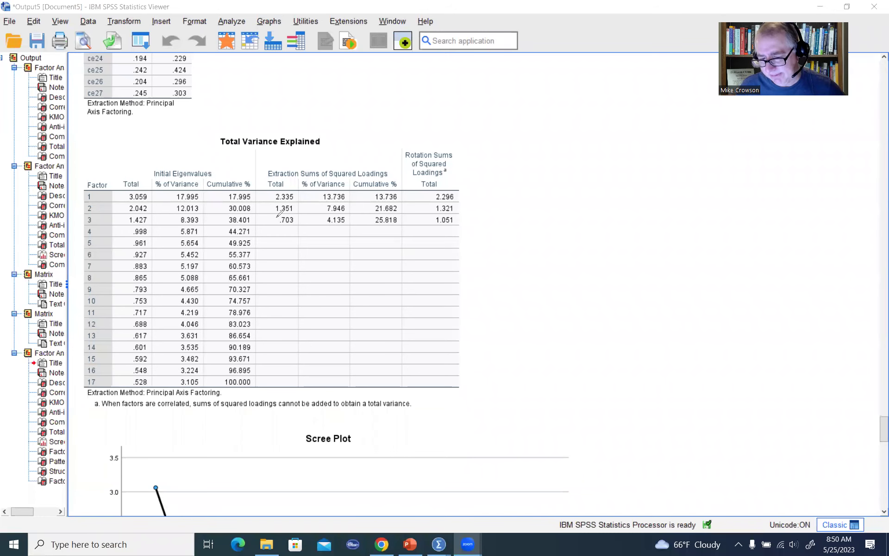
- Check factor 3's total, percentage of variance and cumulative percentage under the extraction sums of squared loadings
{"action": "mouse_move", "coordinate": [284, 208]}
{"action": "left_mouse_down"}
{"action": "mouse_move", "coordinate": [295, 224]}
{"action": "mouse_move", "coordinate": [277, 210]}
{"action": "left_mouse_up"}
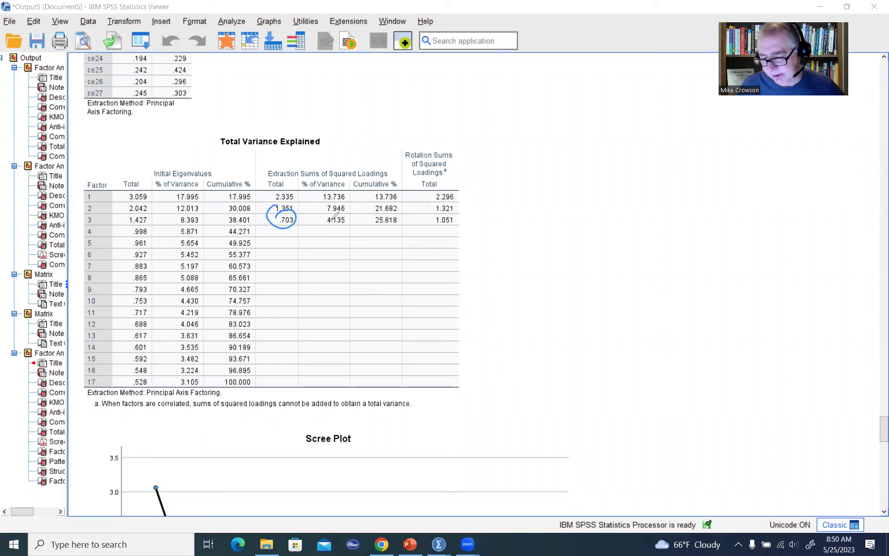
{"action": "mouse_move", "coordinate": [334, 211]}
{"action": "left_mouse_down"}
{"action": "mouse_move", "coordinate": [348, 211]}
{"action": "mouse_move", "coordinate": [322, 227]}
{"action": "mouse_move", "coordinate": [326, 209]}
{"action": "left_mouse_up"}
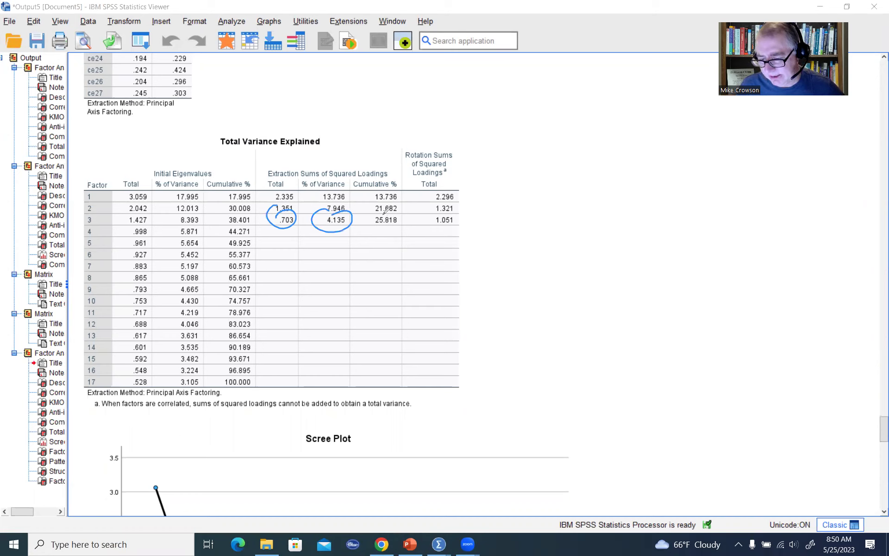
{"action": "mouse_move", "coordinate": [385, 211]}
{"action": "left_mouse_down"}
{"action": "mouse_move", "coordinate": [403, 223]}
{"action": "mouse_move", "coordinate": [365, 222]}
{"action": "mouse_move", "coordinate": [387, 211]}
{"action": "left_mouse_up"}
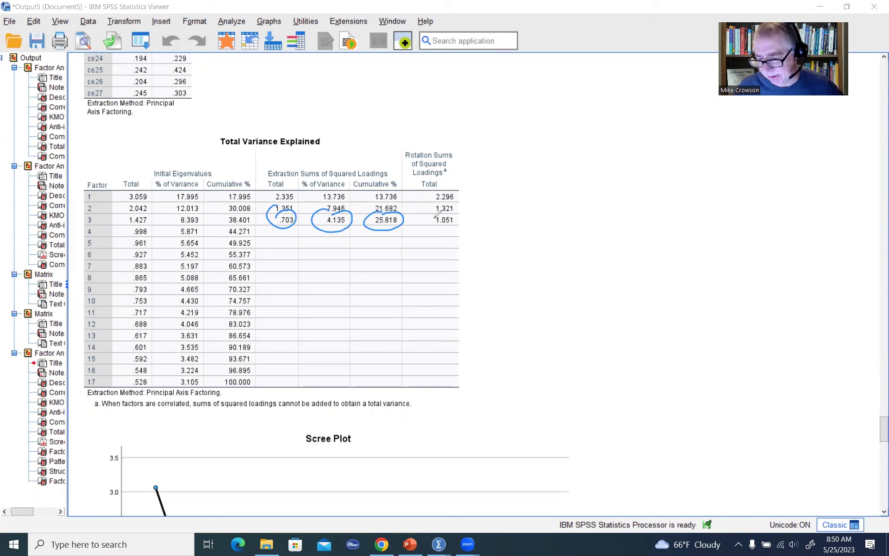
- Compare the extraction sums with the rotation sums of squared loadings, annotating them "pre-rotation" and "post rotation"
{"action": "mouse_move", "coordinate": [430, 201]}
{"action": "left_mouse_down"}
{"action": "mouse_move", "coordinate": [447, 185]}
{"action": "mouse_move", "coordinate": [464, 206]}
{"action": "mouse_move", "coordinate": [464, 223]}
{"action": "mouse_move", "coordinate": [450, 232]}
{"action": "mouse_move", "coordinate": [428, 222]}
{"action": "mouse_move", "coordinate": [448, 187]}
{"action": "left_mouse_up"}
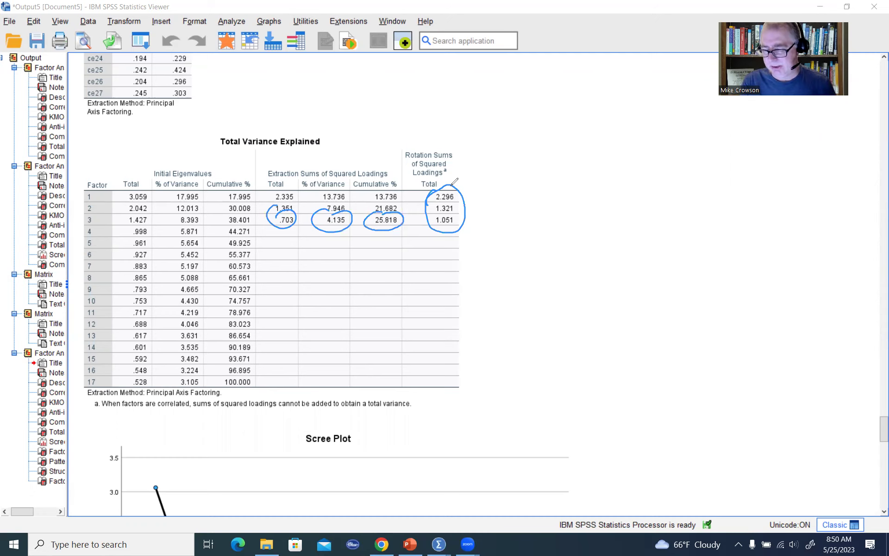
{"action": "mouse_move", "coordinate": [297, 152]}
{"action": "left_mouse_down"}
{"action": "mouse_move", "coordinate": [295, 164]}
{"action": "mouse_move", "coordinate": [329, 147]}
{"action": "mouse_move", "coordinate": [387, 147]}
{"action": "left_mouse_up"}
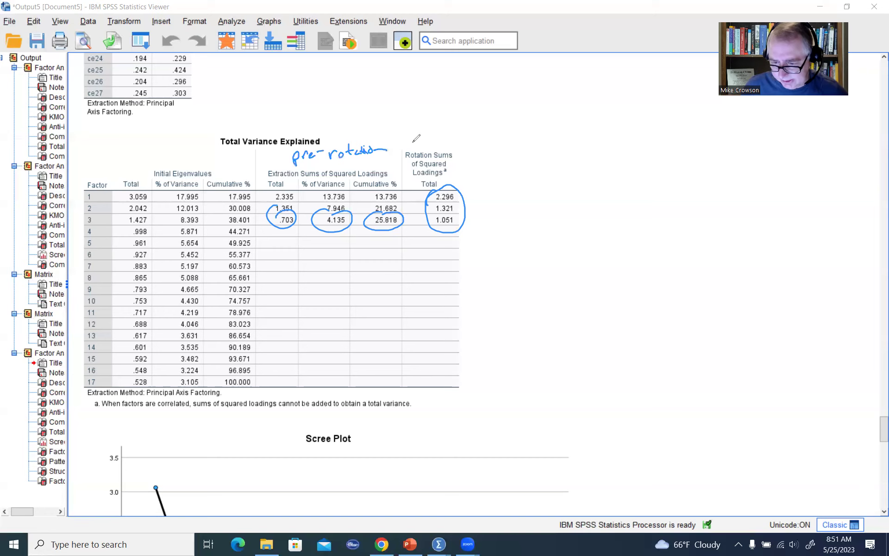
{"action": "left_click_drag", "start_coordinate": [414, 136], "coordinate": [509, 123]}
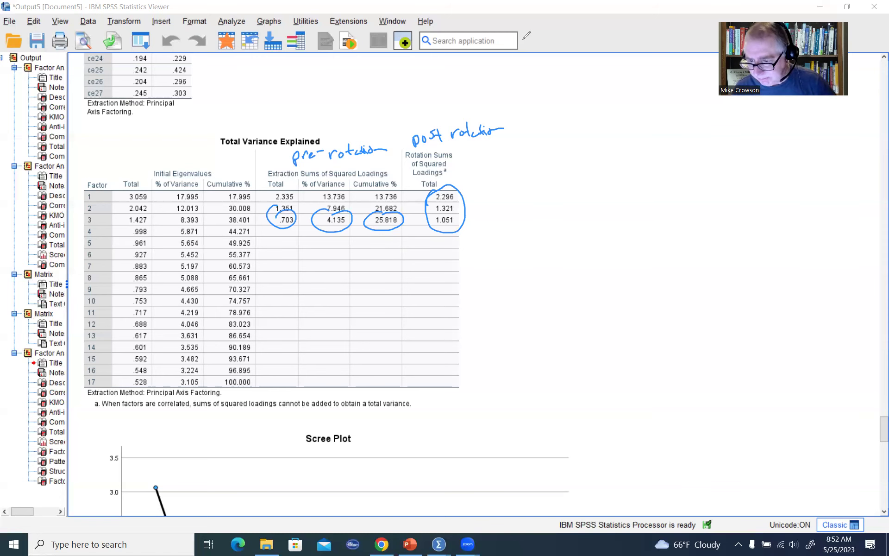
- Examine the Factor Matrix after the scree plot, focusing on item ce1's loadings on all three factors
{"action": "scroll", "coordinate": [537, 192], "scroll_direction": "down", "scroll_amount": 10}
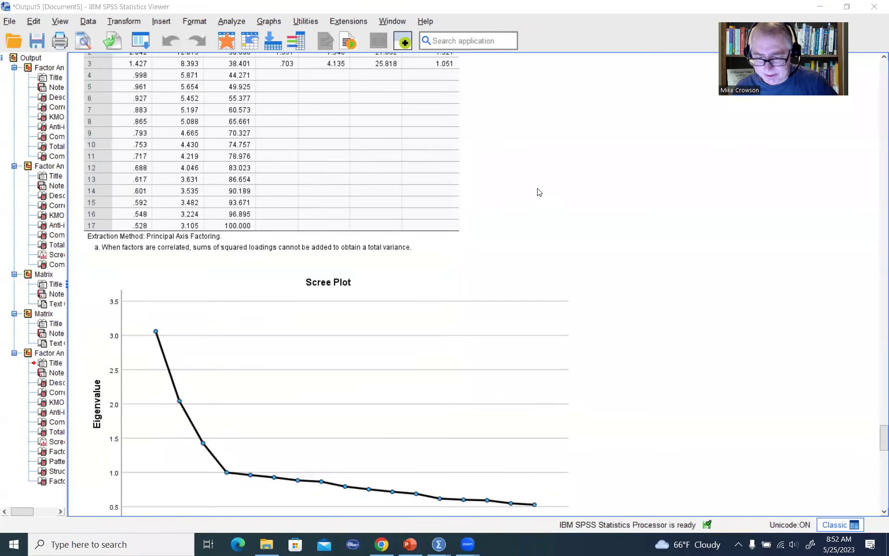
{"action": "scroll", "coordinate": [538, 196], "scroll_direction": "down", "scroll_amount": 6}
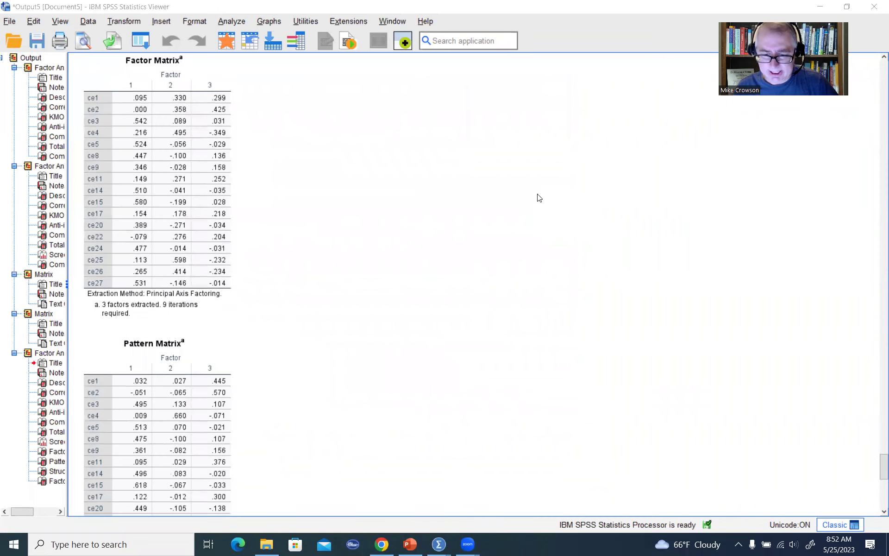
{"action": "scroll", "coordinate": [538, 196], "scroll_direction": "up", "scroll_amount": 2}
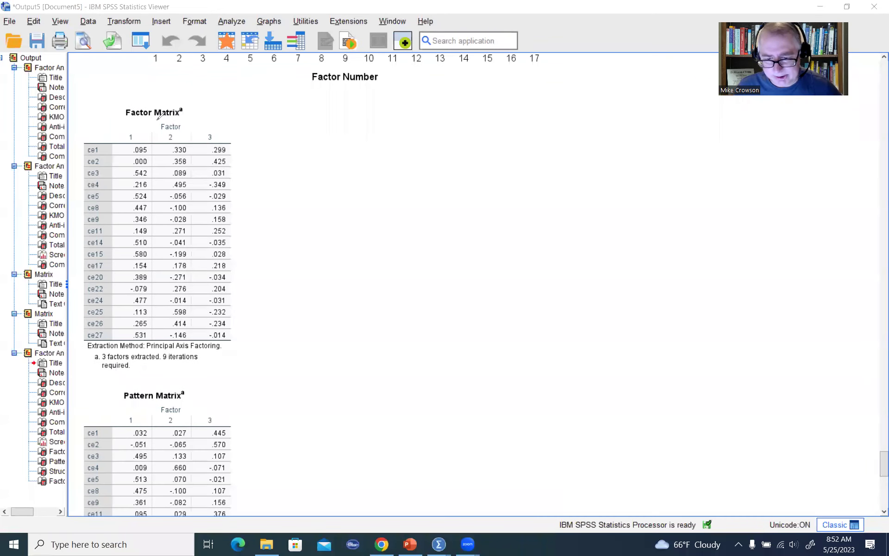
{"action": "mouse_move", "coordinate": [131, 103]}
{"action": "left_mouse_down"}
{"action": "mouse_move", "coordinate": [162, 93]}
{"action": "mouse_move", "coordinate": [171, 130]}
{"action": "mouse_move", "coordinate": [150, 95]}
{"action": "left_mouse_up"}
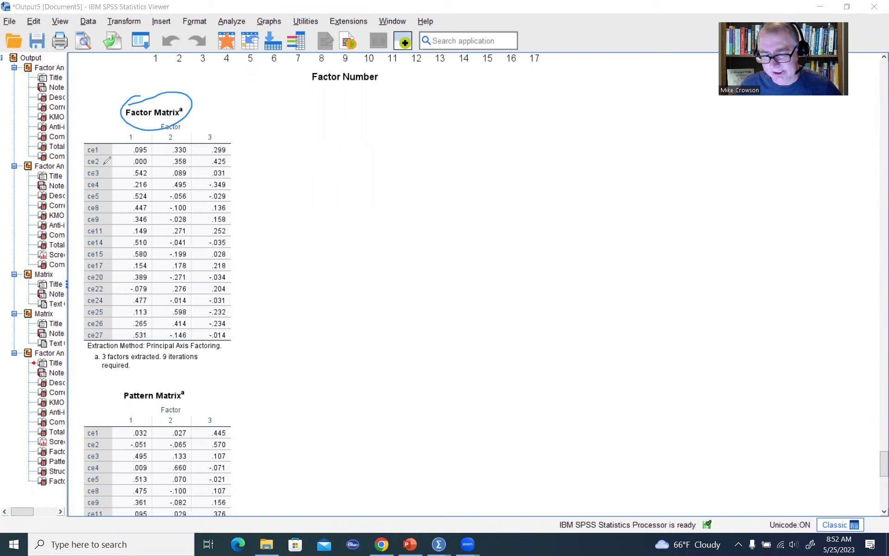
{"action": "left_click_drag", "start_coordinate": [106, 149], "coordinate": [113, 147]}
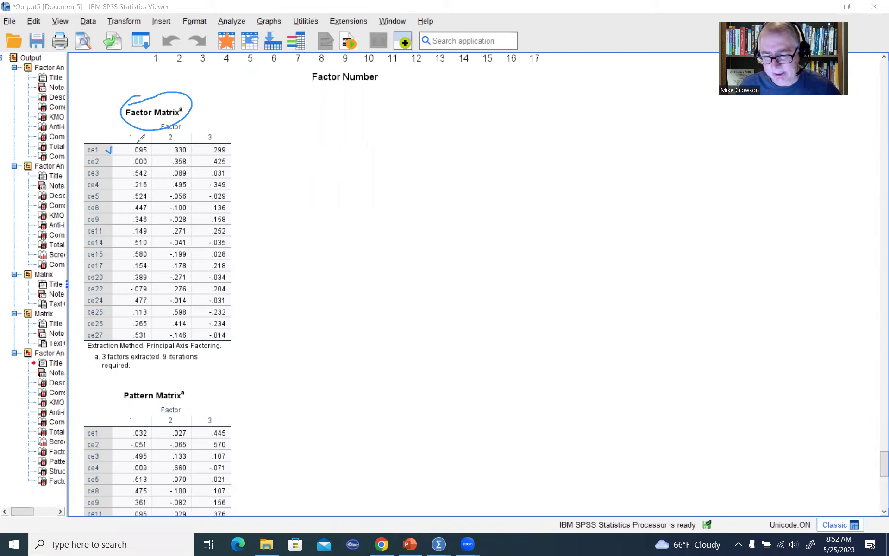
{"action": "mouse_move", "coordinate": [138, 144]}
{"action": "left_mouse_down"}
{"action": "mouse_move", "coordinate": [185, 157]}
{"action": "mouse_move", "coordinate": [166, 148]}
{"action": "mouse_move", "coordinate": [176, 143]}
{"action": "left_mouse_up"}
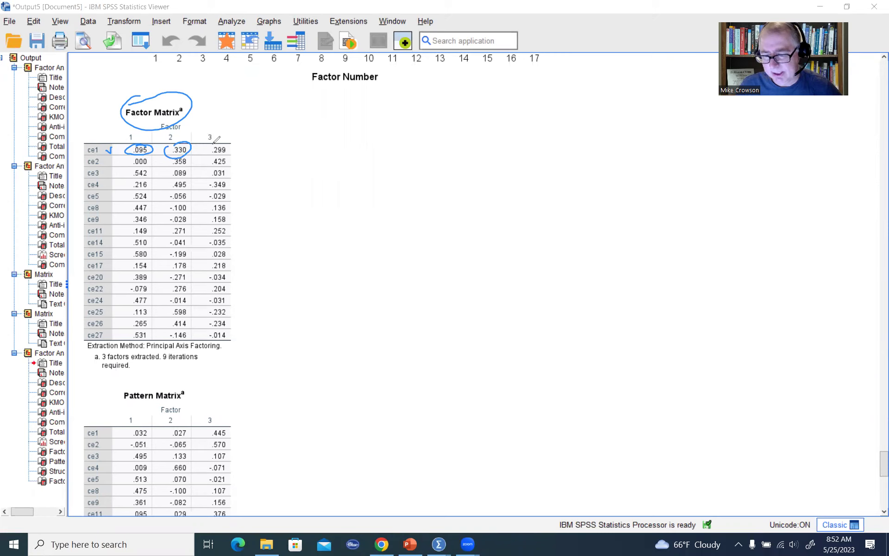
{"action": "mouse_move", "coordinate": [214, 143]}
{"action": "left_mouse_down"}
{"action": "mouse_move", "coordinate": [230, 151]}
{"action": "mouse_move", "coordinate": [209, 141]}
{"action": "left_mouse_up"}
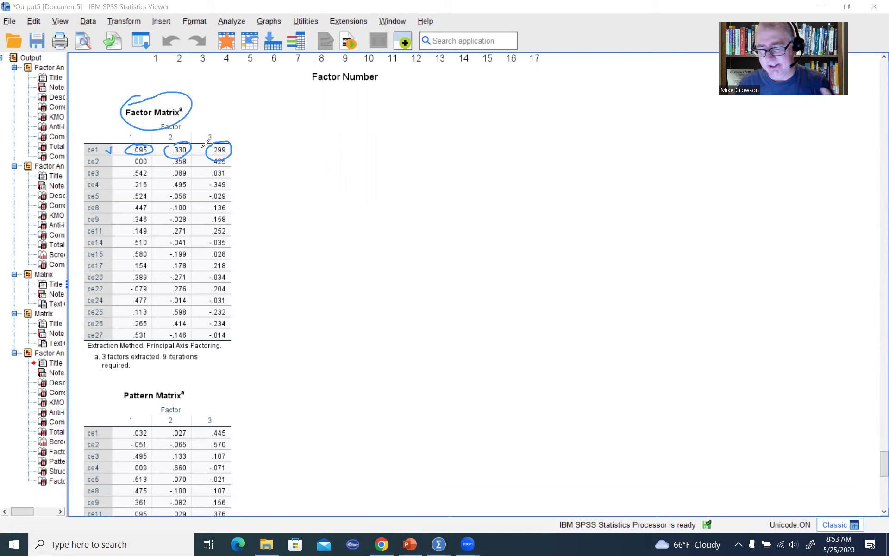
- Clear the Factor Matrix annotations and box the extraction sums of squared loadings in the Total Variance Explained table
{"action": "left_click", "coordinate": [583, 40]}
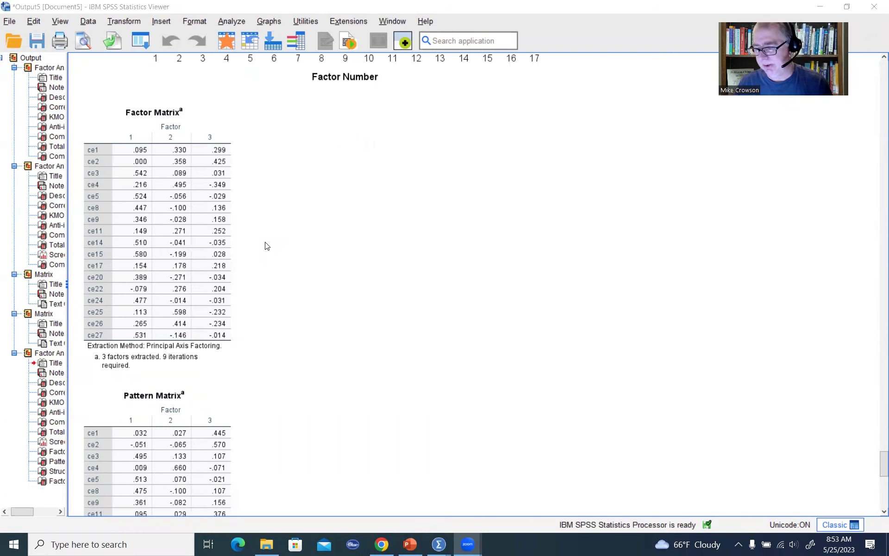
{"action": "scroll", "coordinate": [267, 246], "scroll_direction": "up", "scroll_amount": 5}
{"action": "left_click", "coordinate": [234, 276]}
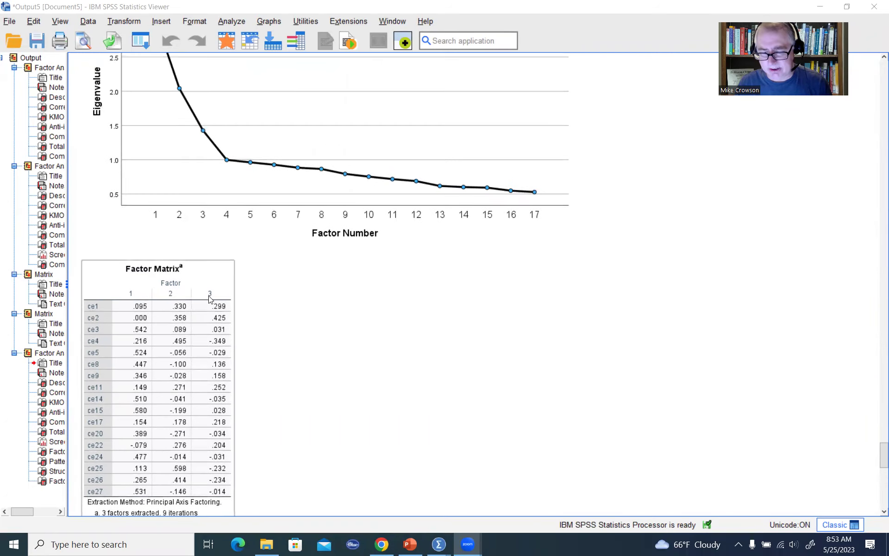
{"action": "scroll", "coordinate": [302, 308], "scroll_direction": "up", "scroll_amount": 10}
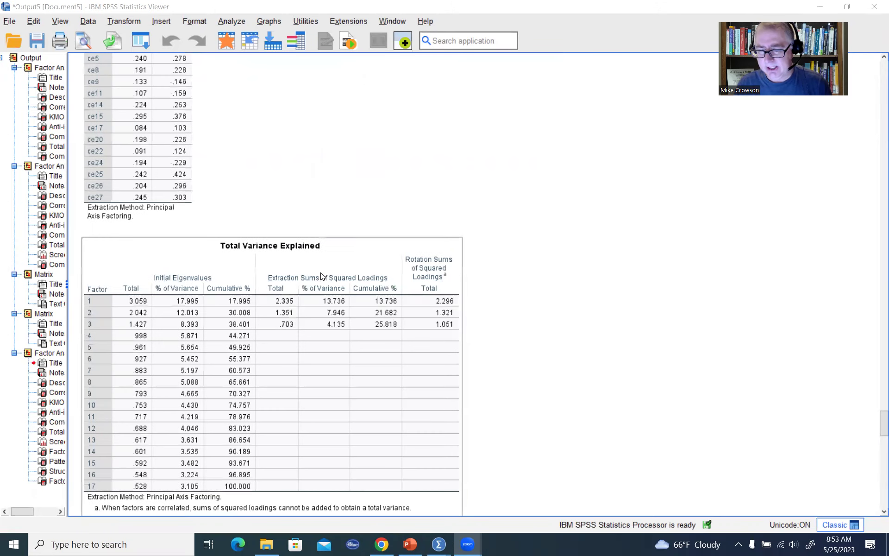
{"action": "scroll", "coordinate": [324, 259], "scroll_direction": "down", "scroll_amount": 2}
{"action": "left_click", "coordinate": [347, 143]}
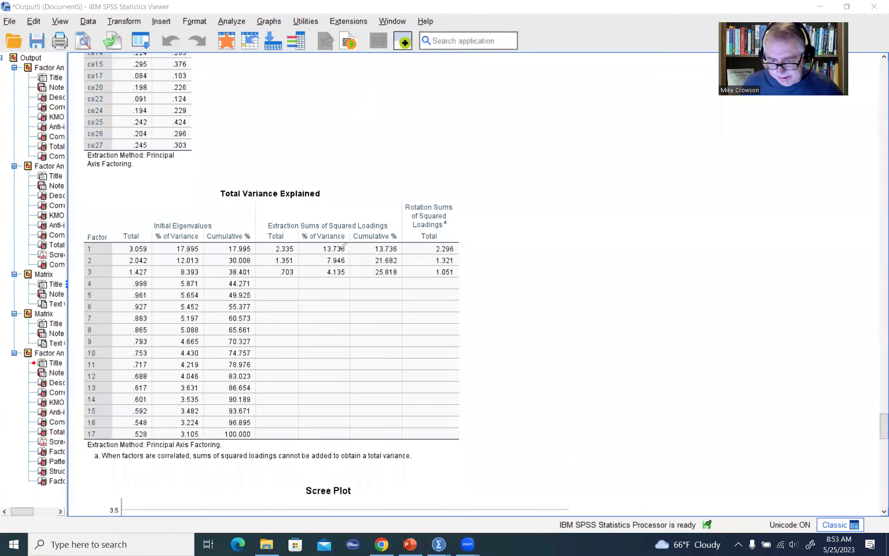
{"action": "left_click_drag", "start_coordinate": [402, 217], "coordinate": [400, 276]}
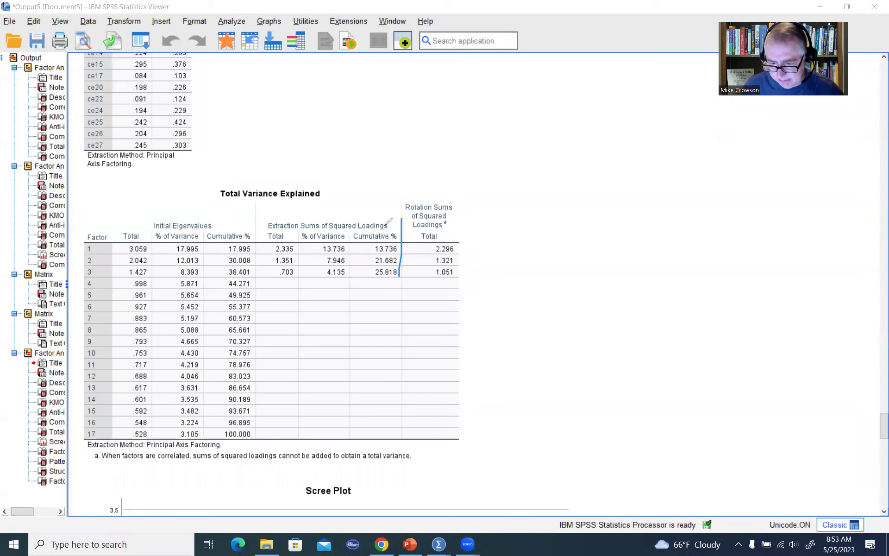
{"action": "mouse_move", "coordinate": [400, 214]}
{"action": "left_mouse_down"}
{"action": "mouse_move", "coordinate": [258, 216]}
{"action": "mouse_move", "coordinate": [263, 259]}
{"action": "mouse_move", "coordinate": [278, 284]}
{"action": "mouse_move", "coordinate": [403, 280]}
{"action": "left_mouse_up"}
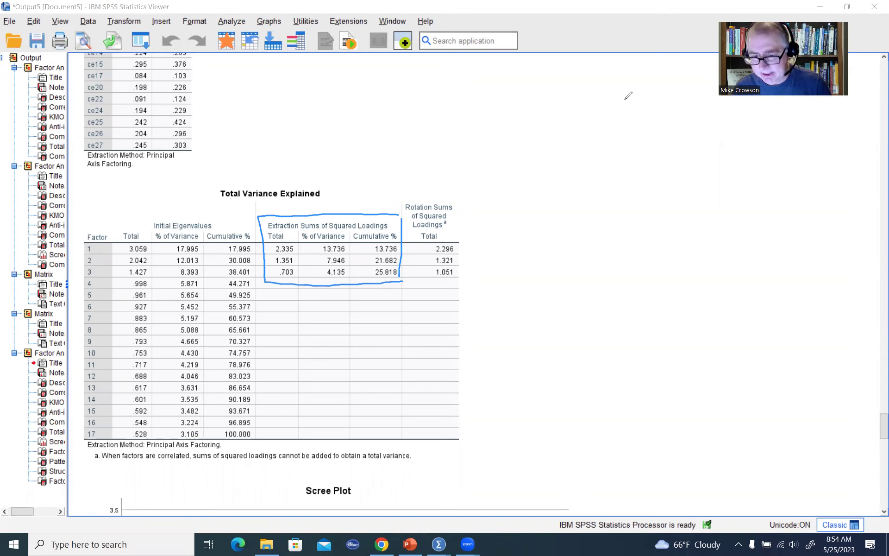
{"action": "key", "text": "Escape"}
- Annotate the Pattern Matrix with "Following Rotation" and "Analogous to stand. reg. coeff."
{"action": "scroll", "coordinate": [341, 289], "scroll_direction": "down", "scroll_amount": 10}
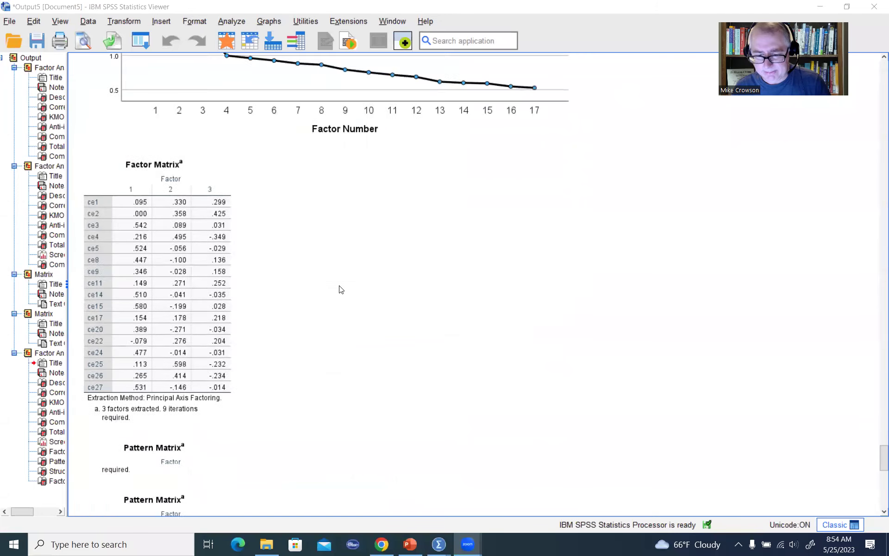
{"action": "scroll", "coordinate": [341, 289], "scroll_direction": "down", "scroll_amount": 5}
{"action": "left_click", "coordinate": [190, 245]}
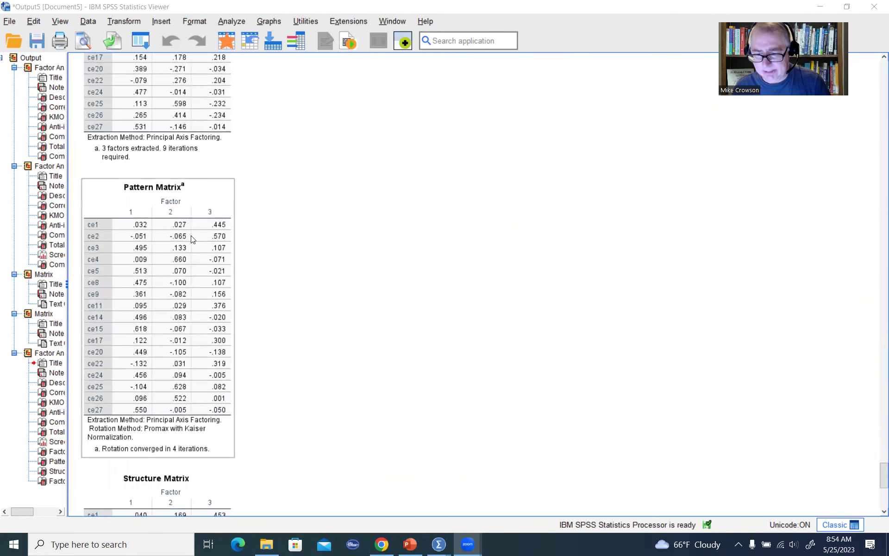
{"action": "key", "text": "ctrl+2"}
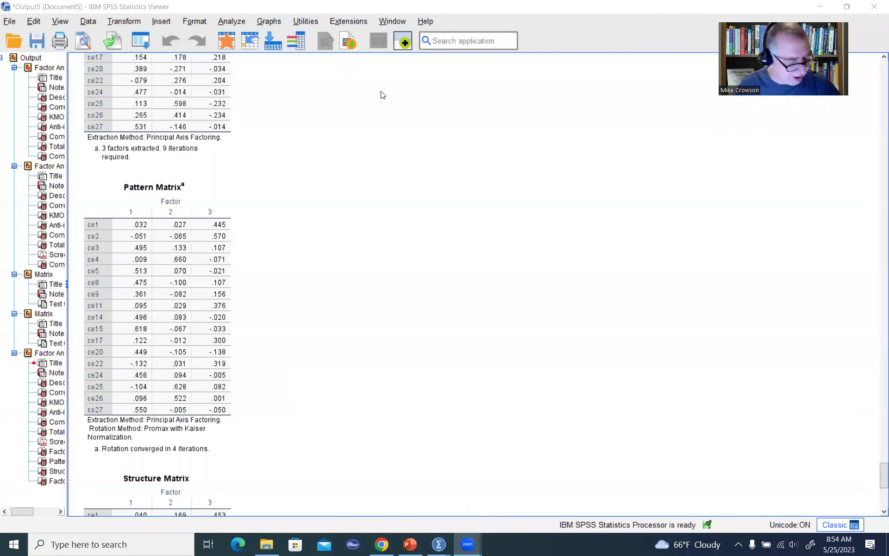
{"action": "mouse_move", "coordinate": [207, 188]}
{"action": "left_mouse_down"}
{"action": "mouse_move", "coordinate": [206, 176]}
{"action": "mouse_move", "coordinate": [258, 176]}
{"action": "left_mouse_up"}
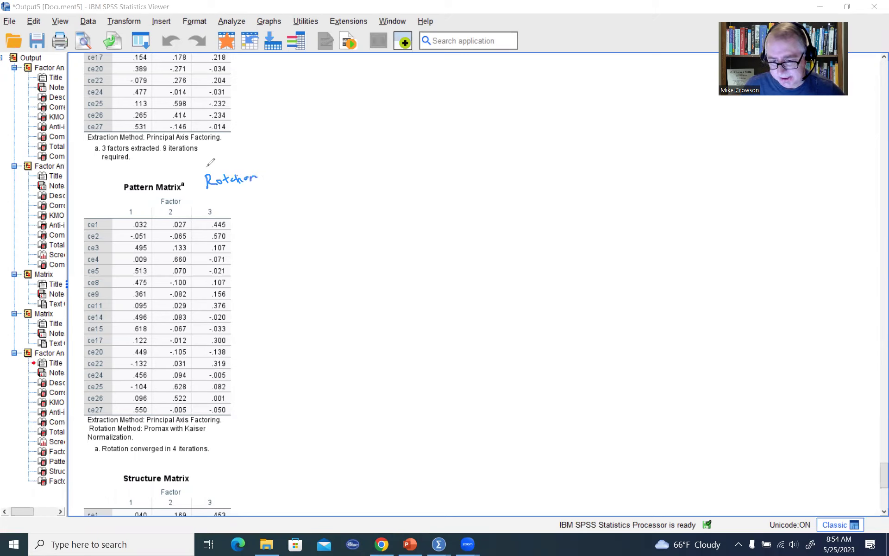
{"action": "mouse_move", "coordinate": [206, 162]}
{"action": "left_mouse_down"}
{"action": "mouse_move", "coordinate": [214, 169]}
{"action": "mouse_move", "coordinate": [263, 159]}
{"action": "left_mouse_up"}
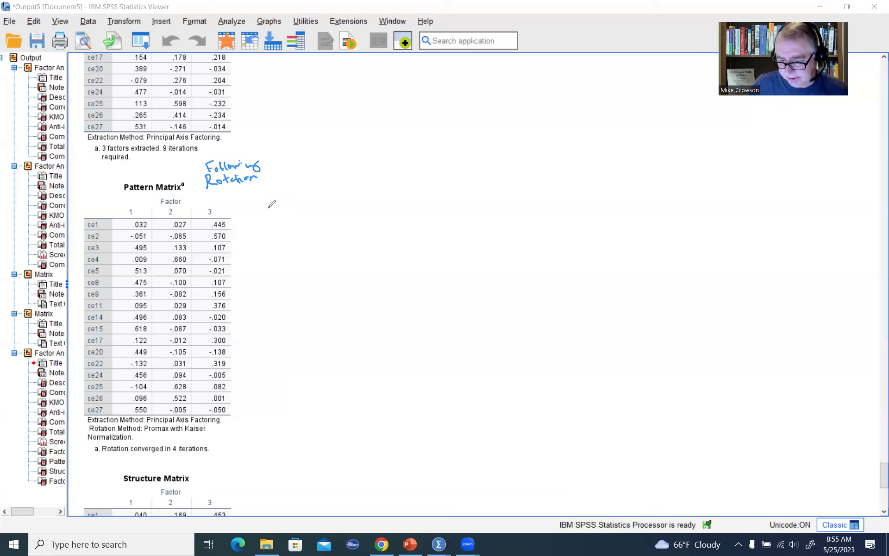
{"action": "mouse_move", "coordinate": [268, 206]}
{"action": "left_mouse_down"}
{"action": "mouse_move", "coordinate": [267, 216]}
{"action": "mouse_move", "coordinate": [280, 205]}
{"action": "mouse_move", "coordinate": [326, 206]}
{"action": "mouse_move", "coordinate": [301, 230]}
{"action": "mouse_move", "coordinate": [309, 231]}
{"action": "mouse_move", "coordinate": [305, 246]}
{"action": "mouse_move", "coordinate": [294, 251]}
{"action": "mouse_move", "coordinate": [341, 241]}
{"action": "mouse_move", "coordinate": [318, 266]}
{"action": "mouse_move", "coordinate": [341, 267]}
{"action": "mouse_move", "coordinate": [327, 283]}
{"action": "mouse_move", "coordinate": [361, 275]}
{"action": "left_mouse_up"}
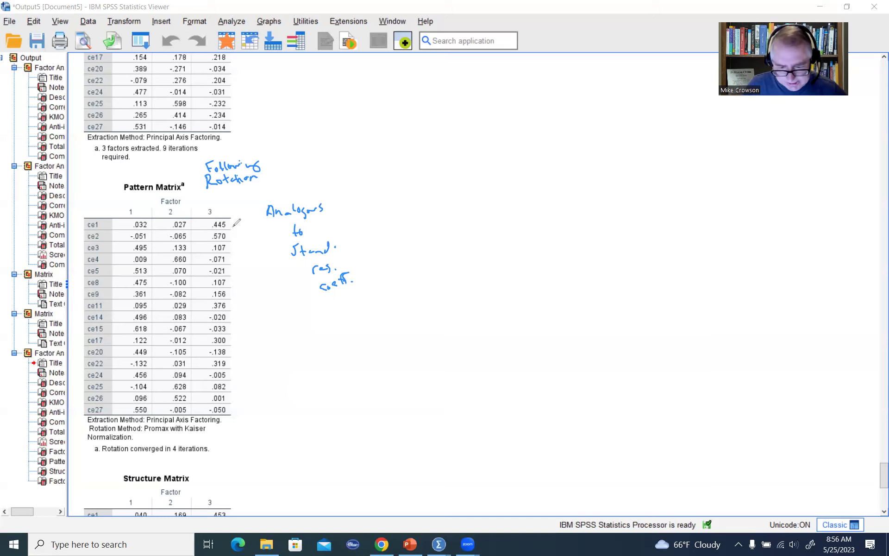
- Circle item ce1's Pattern Matrix loadings on all three factors, and clear the annotations after examining them
{"action": "mouse_move", "coordinate": [136, 216]}
{"action": "left_mouse_down"}
{"action": "mouse_move", "coordinate": [151, 220]}
{"action": "mouse_move", "coordinate": [140, 230]}
{"action": "mouse_move", "coordinate": [132, 216]}
{"action": "left_mouse_up"}
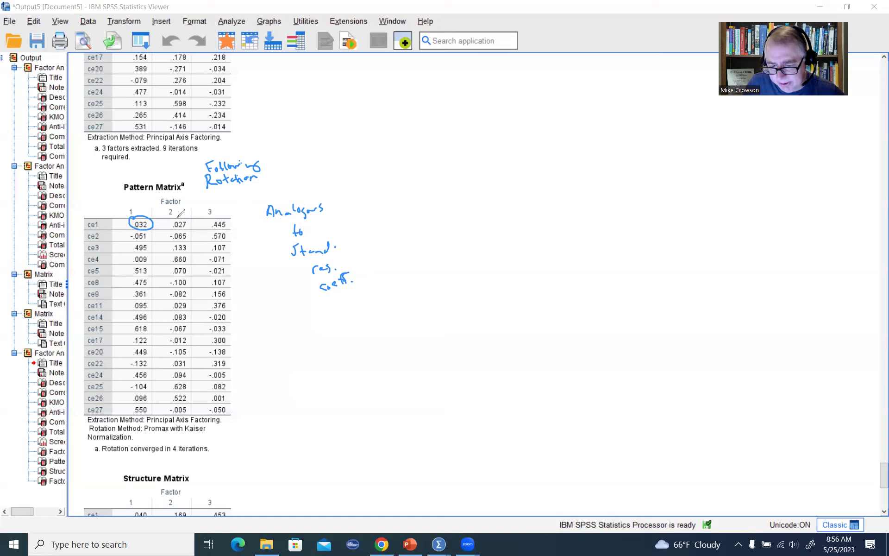
{"action": "mouse_move", "coordinate": [182, 216]}
{"action": "left_mouse_down"}
{"action": "mouse_move", "coordinate": [185, 235]}
{"action": "mouse_move", "coordinate": [165, 220]}
{"action": "mouse_move", "coordinate": [184, 218]}
{"action": "left_mouse_up"}
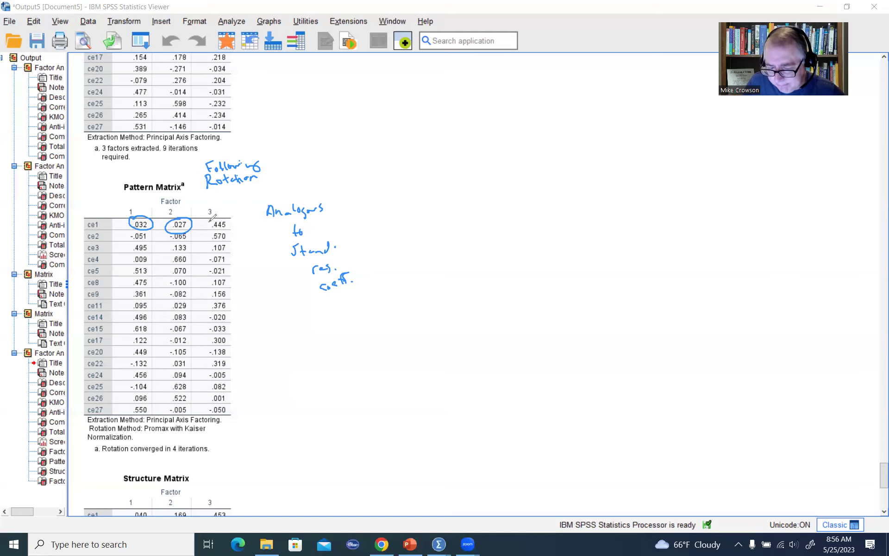
{"action": "mouse_move", "coordinate": [215, 215]}
{"action": "left_mouse_down"}
{"action": "mouse_move", "coordinate": [211, 233]}
{"action": "mouse_move", "coordinate": [217, 215]}
{"action": "left_mouse_up"}
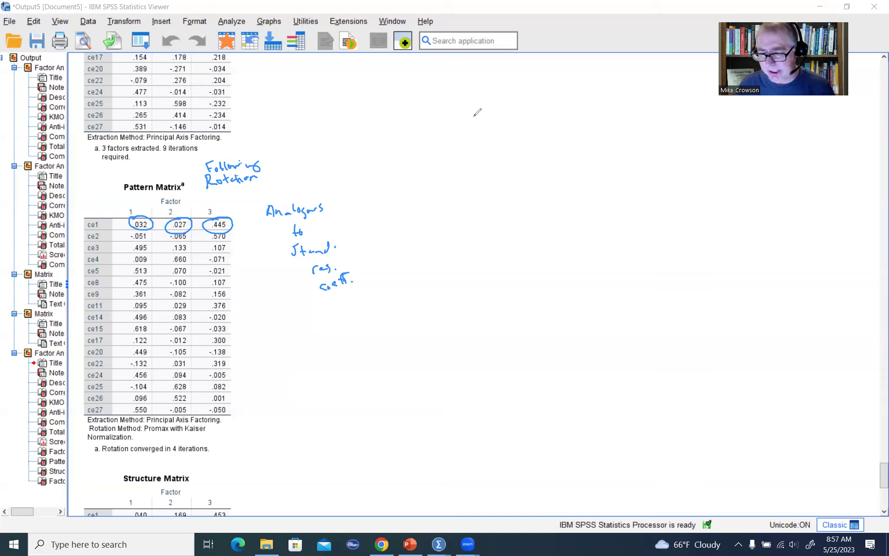
{"action": "key", "text": "e"}
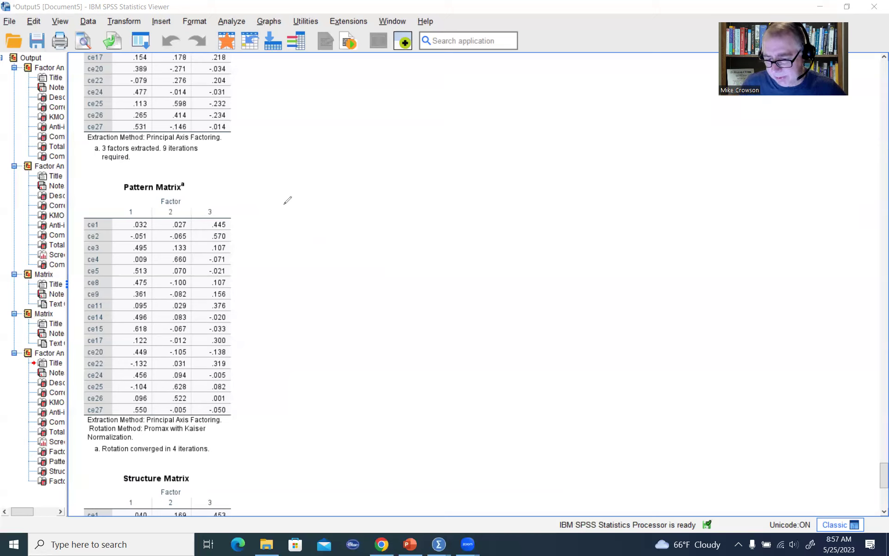
- Write the loading criteria |.30|, |.32| and |.40| beside the Pattern Matrix and circle |.30| as the chosen cutoff
{"action": "mouse_move", "coordinate": [285, 200]}
{"action": "left_mouse_down"}
{"action": "mouse_move", "coordinate": [285, 217]}
{"action": "mouse_move", "coordinate": [308, 204]}
{"action": "mouse_move", "coordinate": [339, 206]}
{"action": "mouse_move", "coordinate": [346, 217]}
{"action": "mouse_move", "coordinate": [330, 234]}
{"action": "mouse_move", "coordinate": [353, 222]}
{"action": "mouse_move", "coordinate": [382, 230]}
{"action": "left_mouse_up"}
{"action": "left_click", "coordinate": [364, 222]}
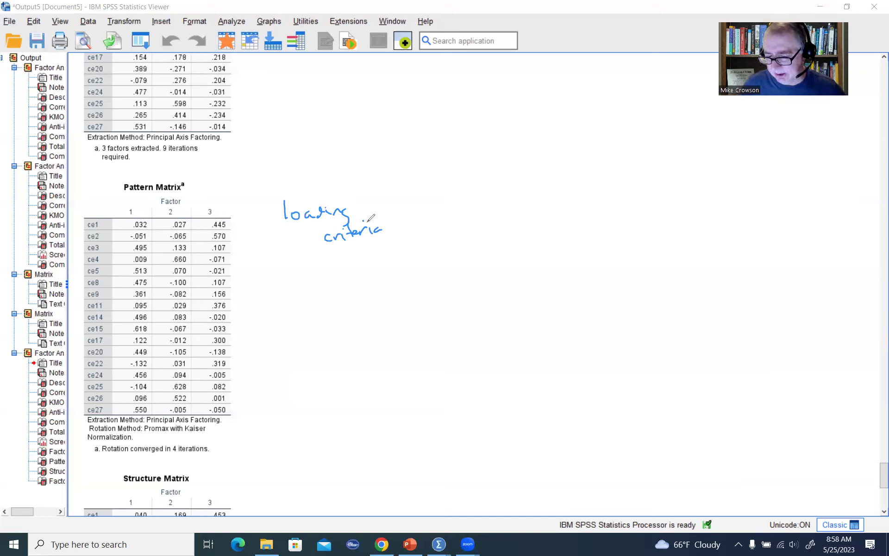
{"action": "left_click", "coordinate": [424, 225]}
{"action": "mouse_move", "coordinate": [428, 216]}
{"action": "left_mouse_down"}
{"action": "mouse_move", "coordinate": [448, 228]}
{"action": "mouse_move", "coordinate": [419, 230]}
{"action": "left_mouse_up"}
{"action": "left_click", "coordinate": [493, 228]}
{"action": "mouse_move", "coordinate": [494, 221]}
{"action": "left_mouse_down"}
{"action": "mouse_move", "coordinate": [514, 228]}
{"action": "mouse_move", "coordinate": [517, 216]}
{"action": "mouse_move", "coordinate": [520, 235]}
{"action": "left_mouse_up"}
{"action": "left_click_drag", "start_coordinate": [489, 216], "coordinate": [489, 237]}
{"action": "left_click", "coordinate": [550, 234]}
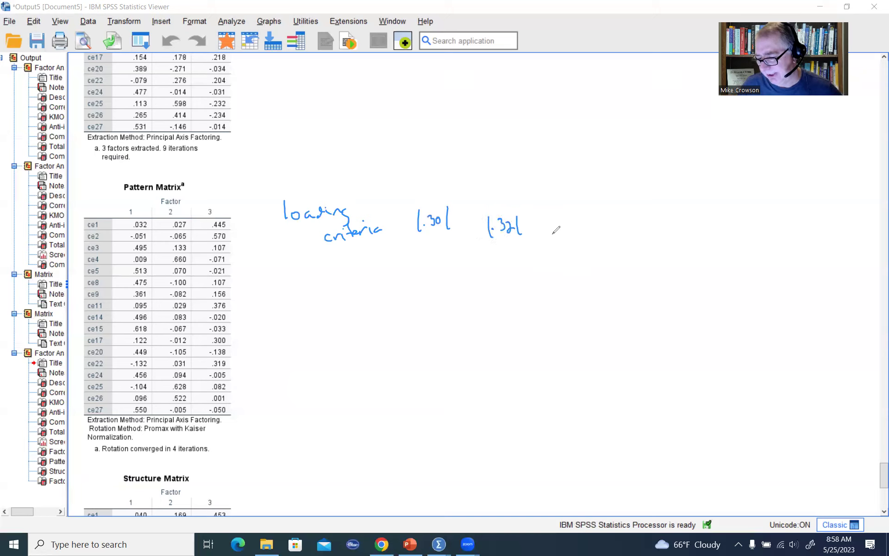
{"action": "mouse_move", "coordinate": [558, 221]}
{"action": "left_mouse_down"}
{"action": "mouse_move", "coordinate": [563, 234]}
{"action": "mouse_move", "coordinate": [574, 227]}
{"action": "mouse_move", "coordinate": [581, 238]}
{"action": "mouse_move", "coordinate": [551, 222]}
{"action": "mouse_move", "coordinate": [550, 243]}
{"action": "left_mouse_up"}
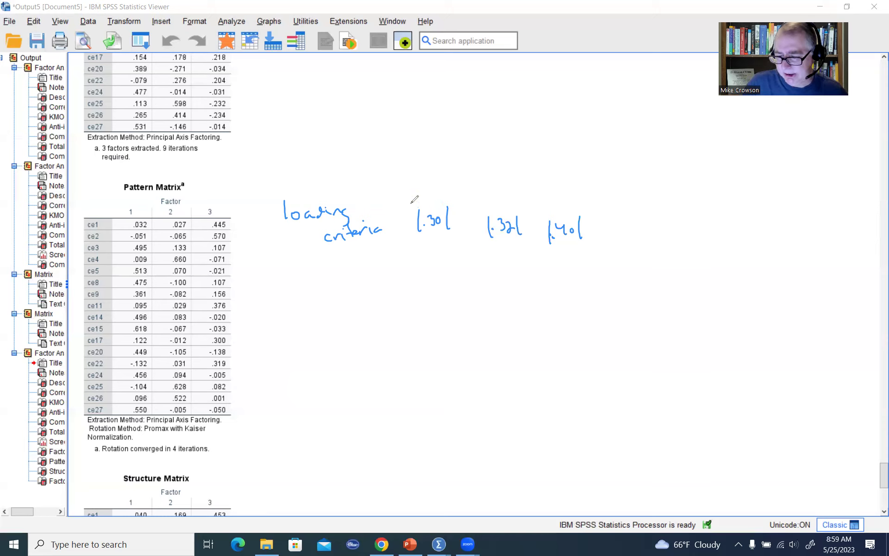
{"action": "mouse_move", "coordinate": [408, 203]}
{"action": "left_mouse_down"}
{"action": "mouse_move", "coordinate": [447, 199]}
{"action": "mouse_move", "coordinate": [460, 211]}
{"action": "mouse_move", "coordinate": [440, 239]}
{"action": "mouse_move", "coordinate": [408, 236]}
{"action": "mouse_move", "coordinate": [423, 202]}
{"action": "left_mouse_up"}
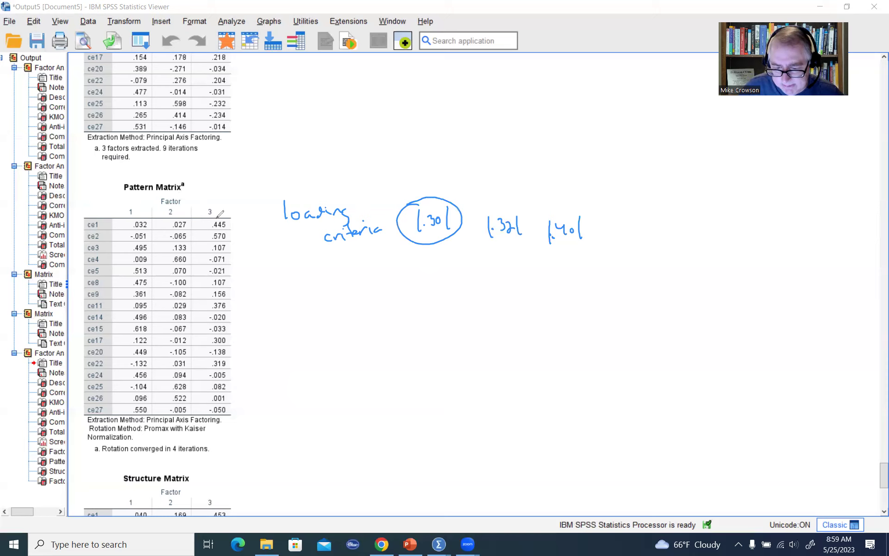
- Circle the factor 3 loadings in the Pattern Matrix that meet the |.30| criterion: ce1, ce2, ce11, ce17 and ce22
{"action": "mouse_move", "coordinate": [220, 215]}
{"action": "left_mouse_down"}
{"action": "mouse_move", "coordinate": [229, 231]}
{"action": "mouse_move", "coordinate": [205, 230]}
{"action": "mouse_move", "coordinate": [206, 217]}
{"action": "left_mouse_up"}
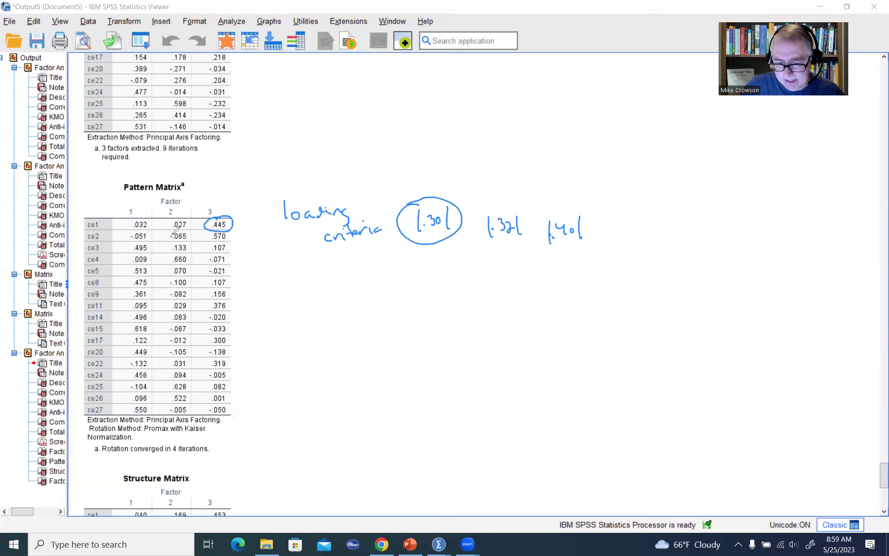
{"action": "mouse_move", "coordinate": [227, 226]}
{"action": "left_mouse_down"}
{"action": "mouse_move", "coordinate": [230, 238]}
{"action": "mouse_move", "coordinate": [211, 242]}
{"action": "mouse_move", "coordinate": [232, 233]}
{"action": "left_mouse_up"}
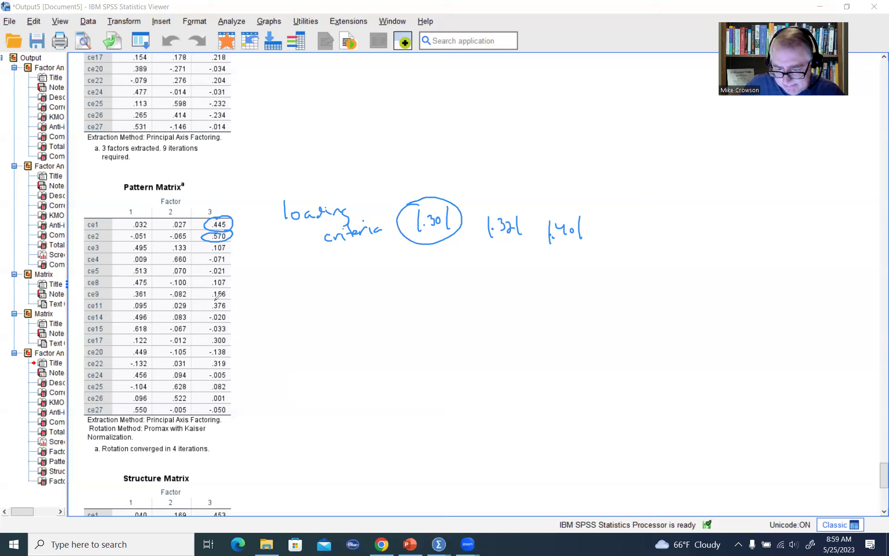
{"action": "mouse_move", "coordinate": [218, 298]}
{"action": "left_mouse_down"}
{"action": "mouse_move", "coordinate": [230, 307]}
{"action": "mouse_move", "coordinate": [216, 298]}
{"action": "left_mouse_up"}
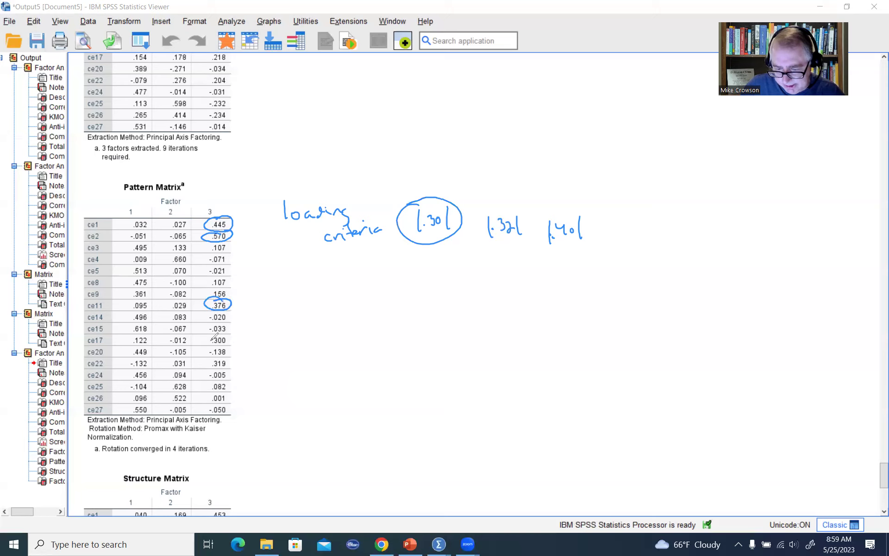
{"action": "mouse_move", "coordinate": [217, 331]}
{"action": "left_mouse_down"}
{"action": "mouse_move", "coordinate": [214, 349]}
{"action": "mouse_move", "coordinate": [219, 330]}
{"action": "left_mouse_up"}
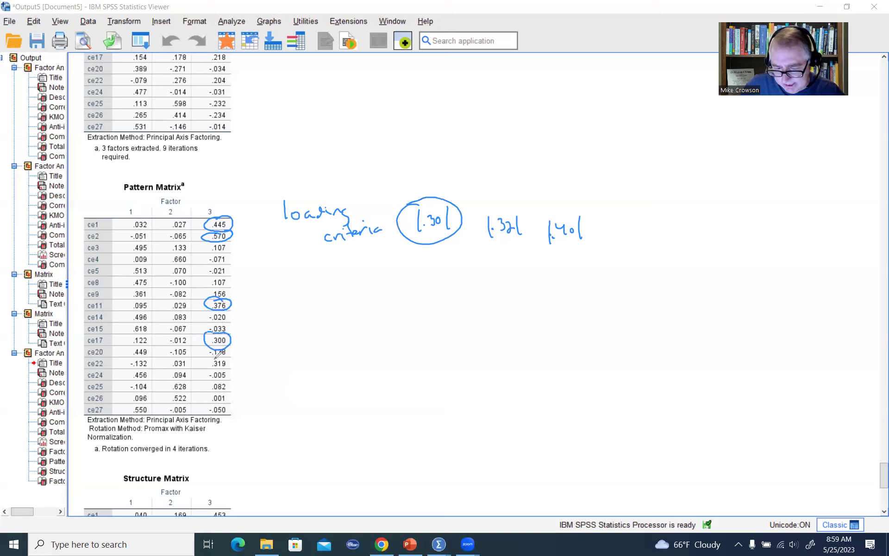
{"action": "mouse_move", "coordinate": [222, 355]}
{"action": "left_mouse_down"}
{"action": "mouse_move", "coordinate": [230, 370]}
{"action": "mouse_move", "coordinate": [217, 348]}
{"action": "left_mouse_up"}
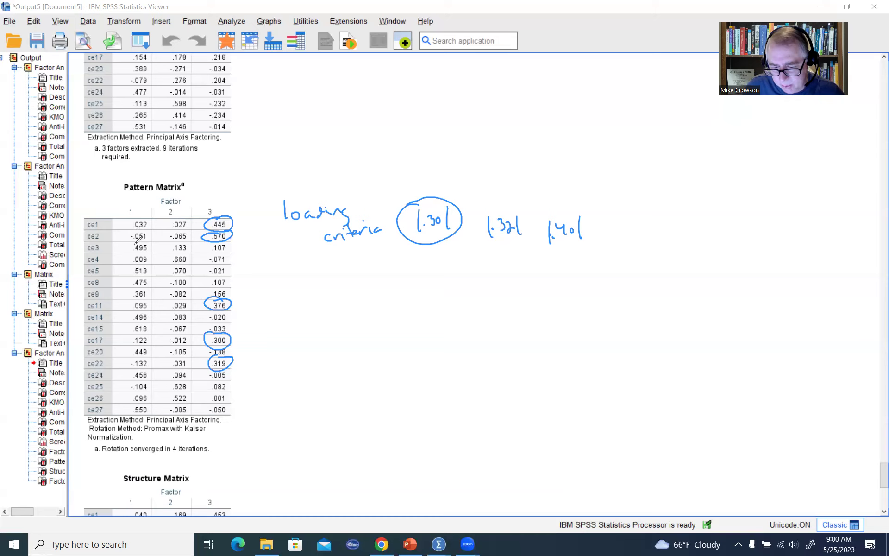
- Circle the Pattern Matrix loadings meeting the |.30| criterion on factor 1 (ce3, ce5, ce8, ce9, ce14, ce15, ce20, ce24, ce27) and factor 2 (ce4, ce25, ce26)
{"action": "mouse_move", "coordinate": [135, 246]}
{"action": "left_mouse_down"}
{"action": "mouse_move", "coordinate": [151, 241]}
{"action": "mouse_move", "coordinate": [126, 249]}
{"action": "mouse_move", "coordinate": [135, 239]}
{"action": "left_mouse_up"}
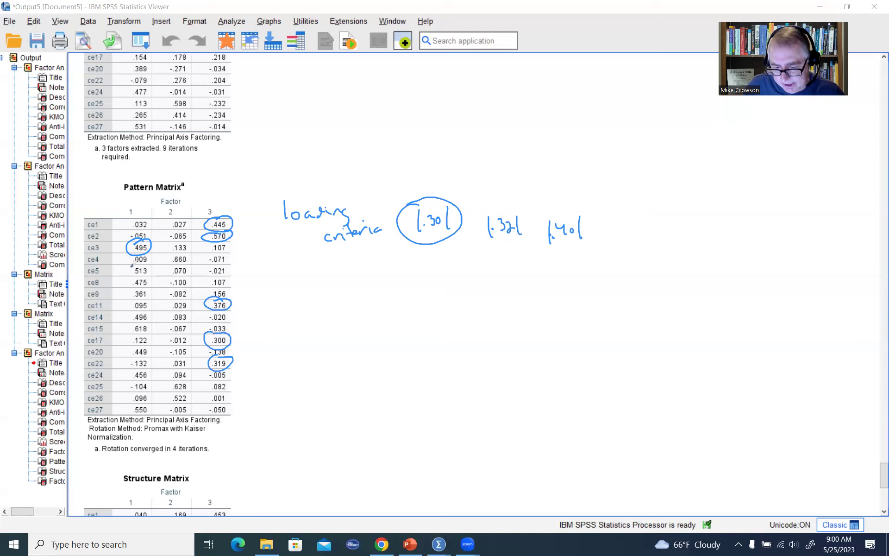
{"action": "mouse_move", "coordinate": [133, 264]}
{"action": "left_mouse_down"}
{"action": "mouse_move", "coordinate": [153, 279]}
{"action": "mouse_move", "coordinate": [152, 298]}
{"action": "mouse_move", "coordinate": [139, 301]}
{"action": "mouse_move", "coordinate": [127, 261]}
{"action": "left_mouse_up"}
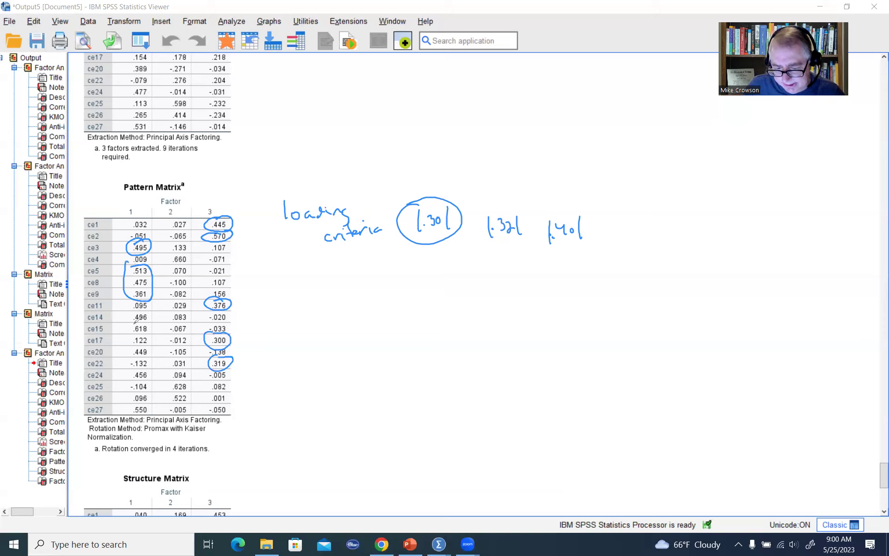
{"action": "left_click_drag", "start_coordinate": [142, 309], "coordinate": [148, 338]}
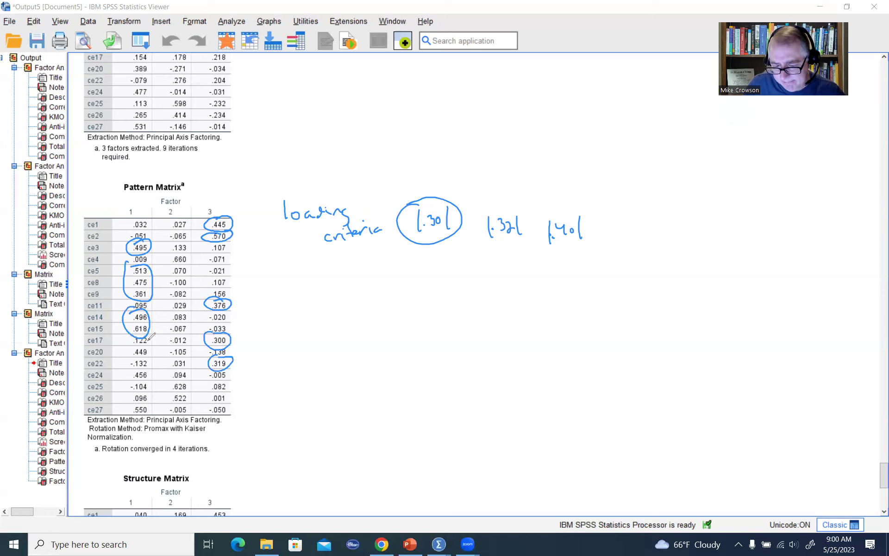
{"action": "mouse_move", "coordinate": [139, 342]}
{"action": "left_mouse_down"}
{"action": "mouse_move", "coordinate": [139, 381]}
{"action": "mouse_move", "coordinate": [131, 371]}
{"action": "mouse_move", "coordinate": [138, 422]}
{"action": "mouse_move", "coordinate": [132, 401]}
{"action": "left_mouse_up"}
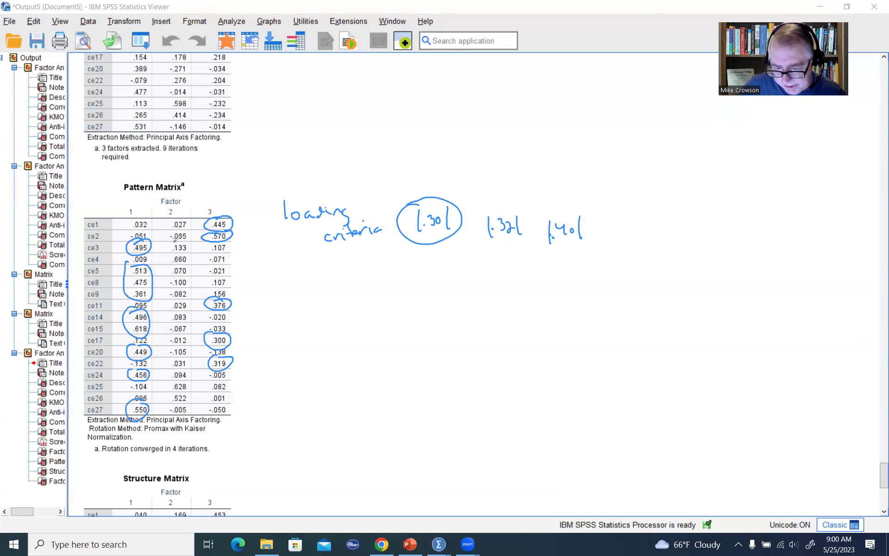
{"action": "mouse_move", "coordinate": [178, 252]}
{"action": "left_mouse_down"}
{"action": "mouse_move", "coordinate": [188, 263]}
{"action": "mouse_move", "coordinate": [172, 254]}
{"action": "left_mouse_up"}
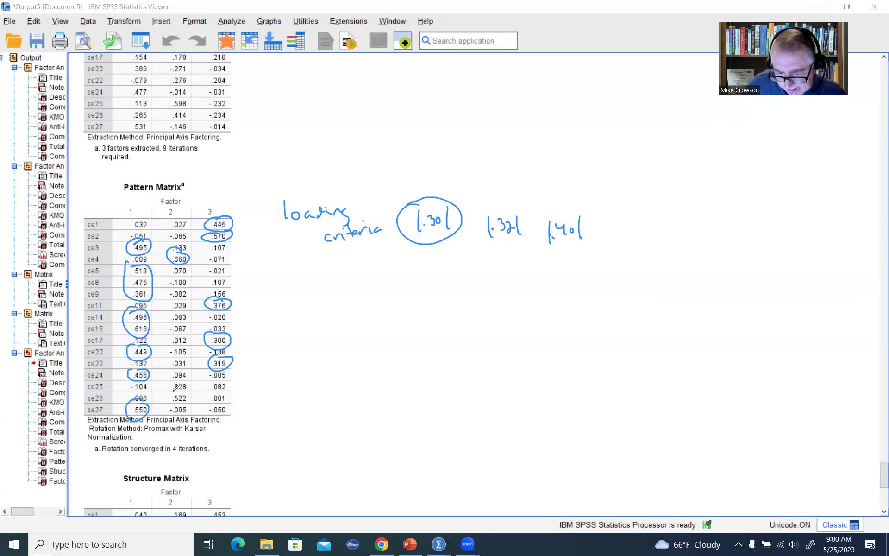
{"action": "mouse_move", "coordinate": [178, 380]}
{"action": "left_mouse_down"}
{"action": "mouse_move", "coordinate": [188, 404]}
{"action": "mouse_move", "coordinate": [165, 384]}
{"action": "mouse_move", "coordinate": [179, 378]}
{"action": "left_mouse_up"}
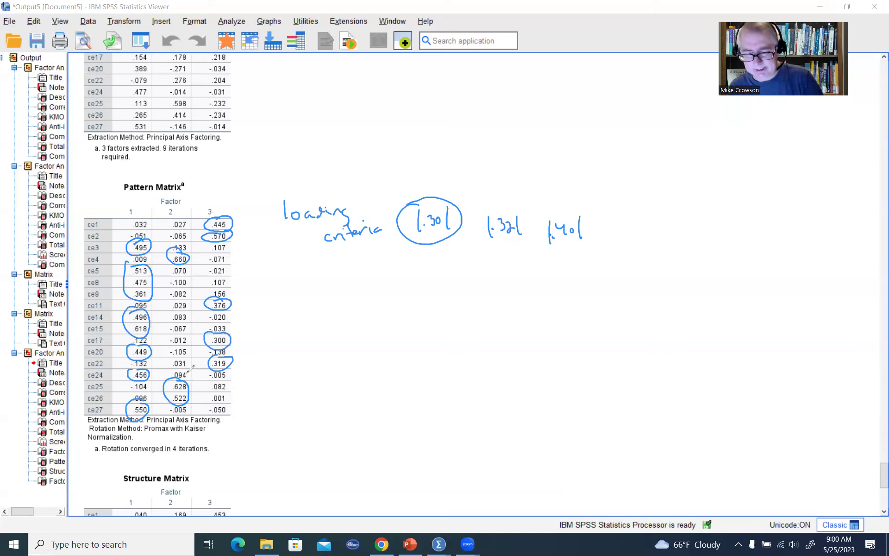
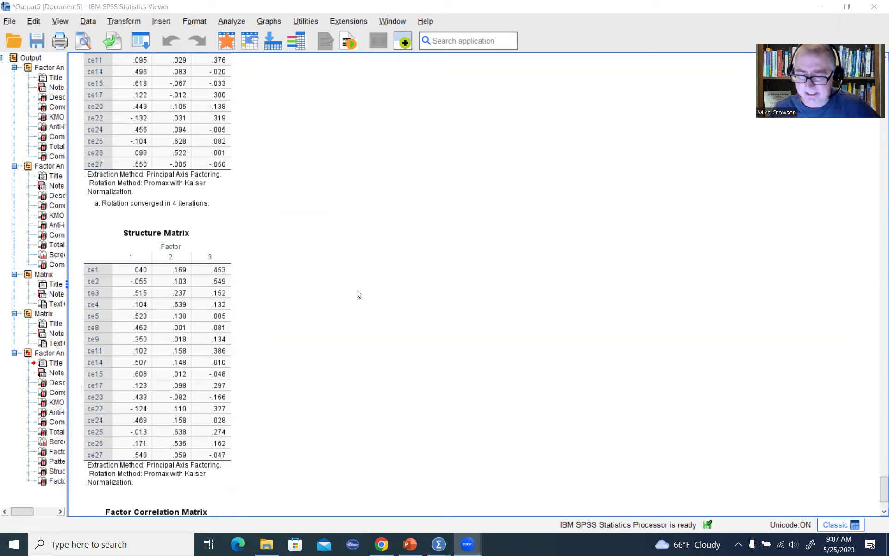
- Compare the Pattern Matrix with the Structure Matrix and bring up the Factor Correlation Matrix beneath them
{"action": "scroll", "coordinate": [364, 261], "scroll_direction": "up", "scroll_amount": 3}
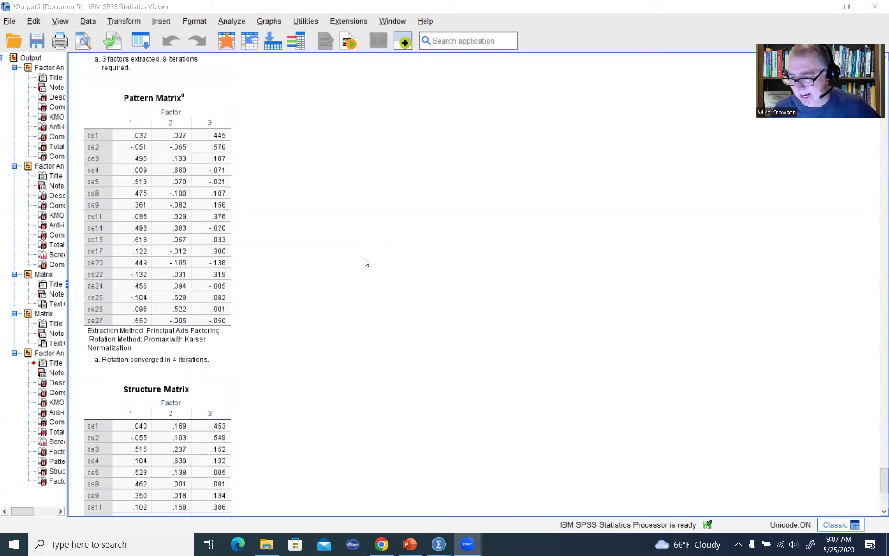
{"action": "scroll", "coordinate": [366, 262], "scroll_direction": "down", "scroll_amount": 2}
{"action": "scroll", "coordinate": [366, 263], "scroll_direction": "down", "scroll_amount": 1}
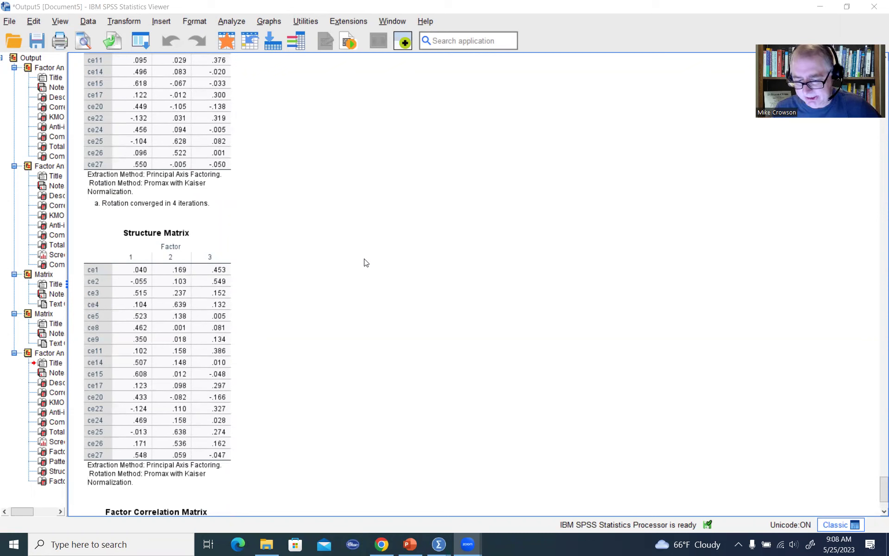
{"action": "scroll", "coordinate": [366, 262], "scroll_direction": "down", "scroll_amount": 2}
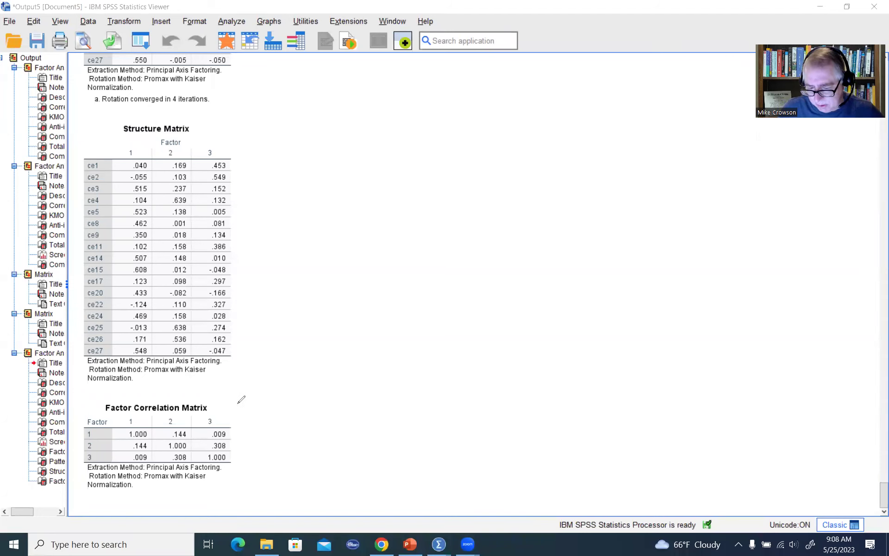
- Circle the factor 1–2, 1–3 and 2–3 correlations in the Factor Correlation Matrix to examine them, and clear the markings
{"action": "left_click_drag", "start_coordinate": [238, 402], "coordinate": [250, 391]}
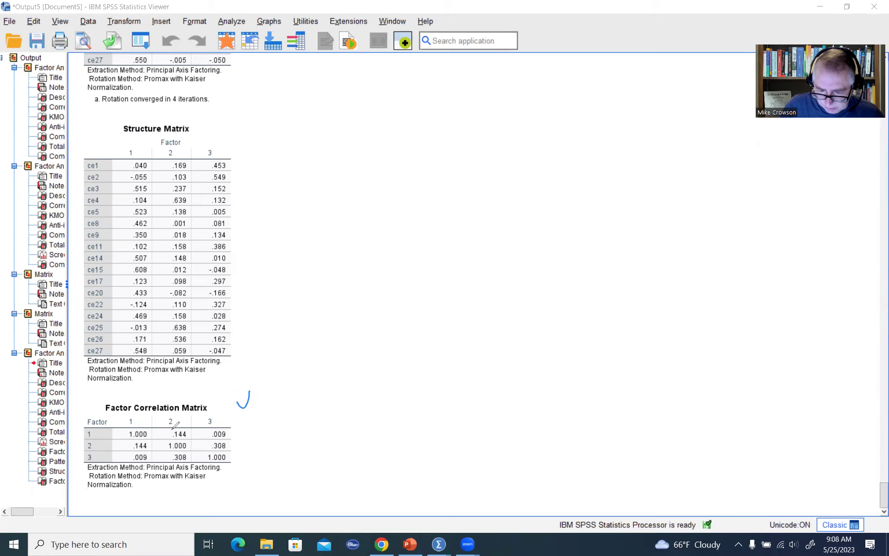
{"action": "mouse_move", "coordinate": [176, 424]}
{"action": "left_mouse_down"}
{"action": "mouse_move", "coordinate": [190, 428]}
{"action": "mouse_move", "coordinate": [170, 439]}
{"action": "mouse_move", "coordinate": [172, 425]}
{"action": "mouse_move", "coordinate": [215, 427]}
{"action": "left_mouse_up"}
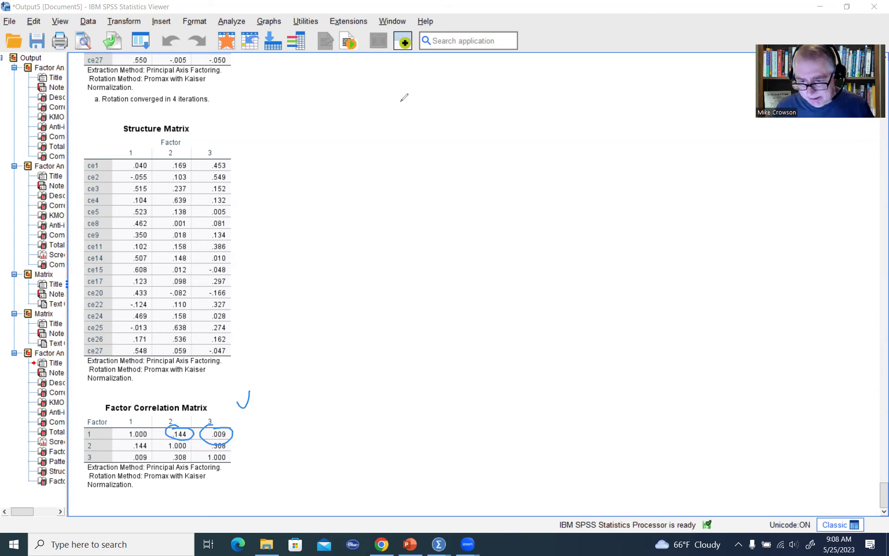
{"action": "key", "text": "e"}
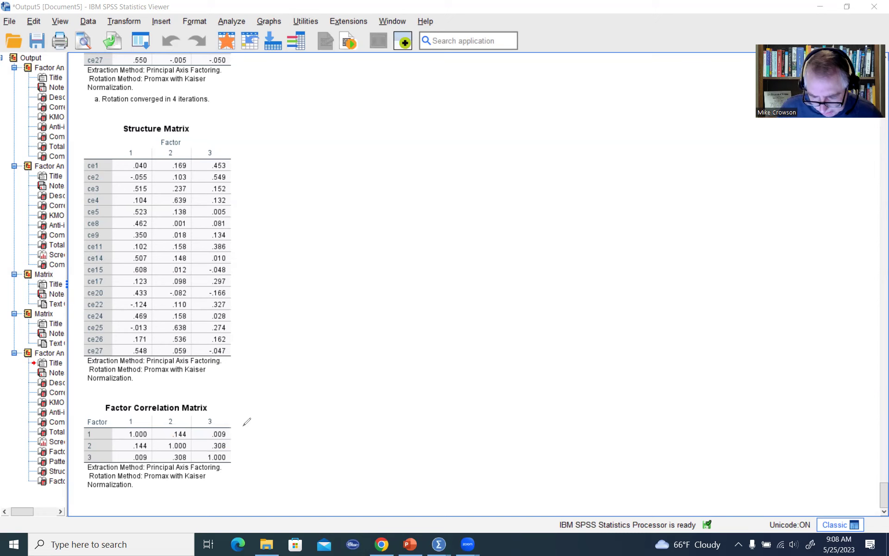
{"action": "mouse_move", "coordinate": [229, 438]}
{"action": "left_mouse_down"}
{"action": "mouse_move", "coordinate": [214, 437]}
{"action": "mouse_move", "coordinate": [208, 449]}
{"action": "mouse_move", "coordinate": [213, 432]}
{"action": "left_mouse_up"}
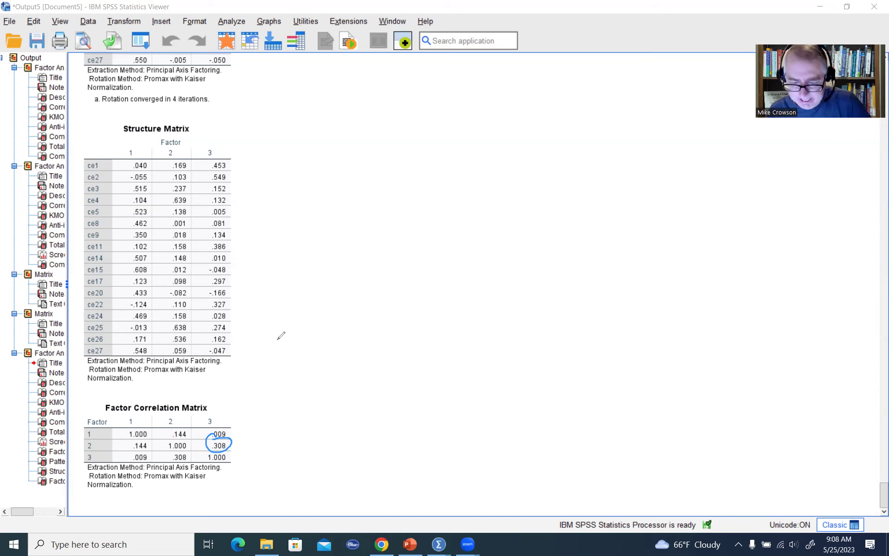
{"action": "key", "text": "e"}
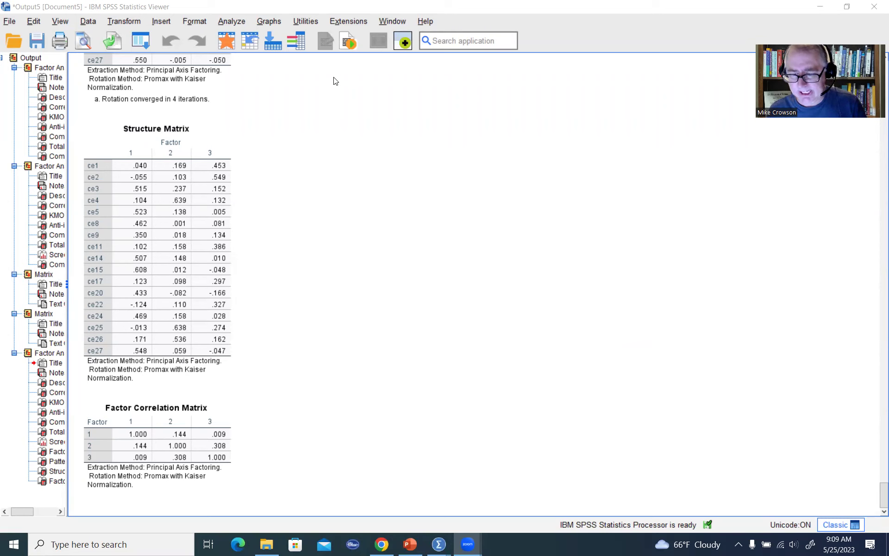
- Rerun the factor analysis with Varimax rotation, keeping principal axis factoring and three fixed factors
{"action": "left_click", "coordinate": [226, 22]}
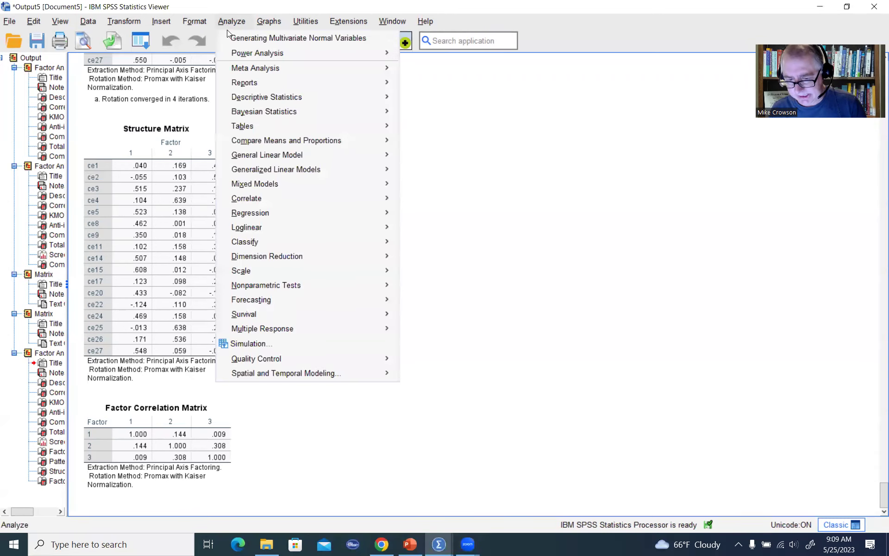
{"action": "mouse_move", "coordinate": [282, 258]}
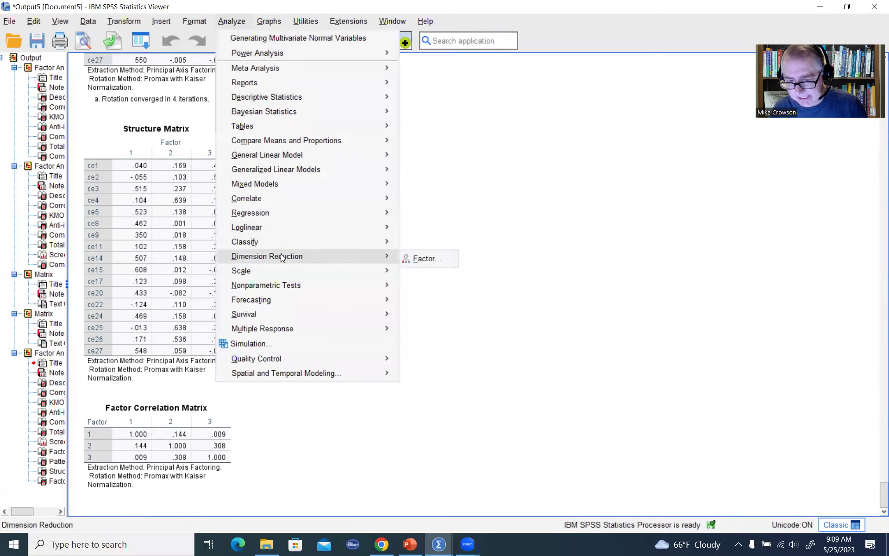
{"action": "left_click", "coordinate": [428, 259]}
{"action": "left_click", "coordinate": [483, 176]}
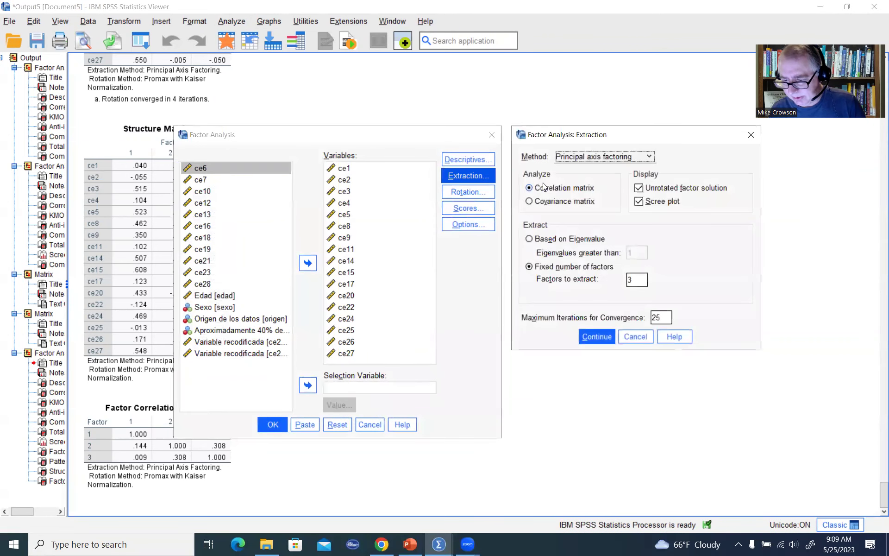
{"action": "left_click", "coordinate": [601, 334]}
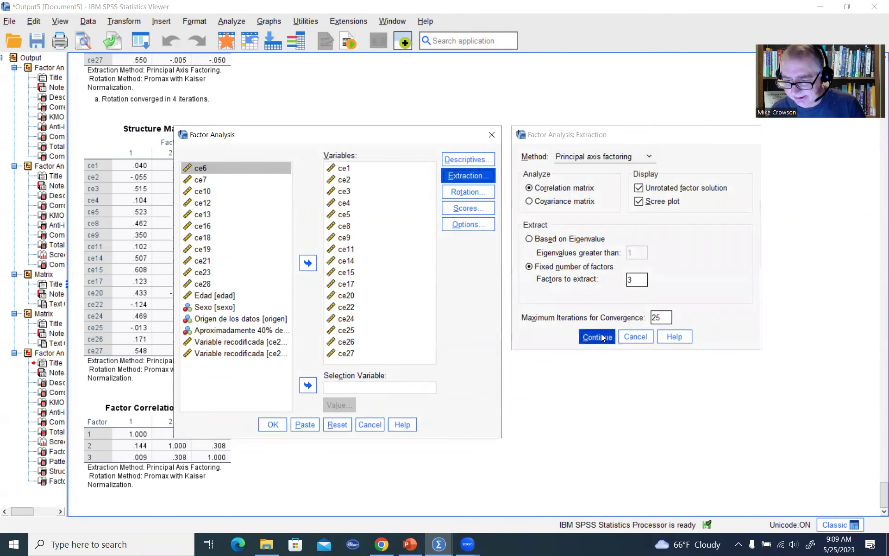
{"action": "left_click", "coordinate": [469, 192]}
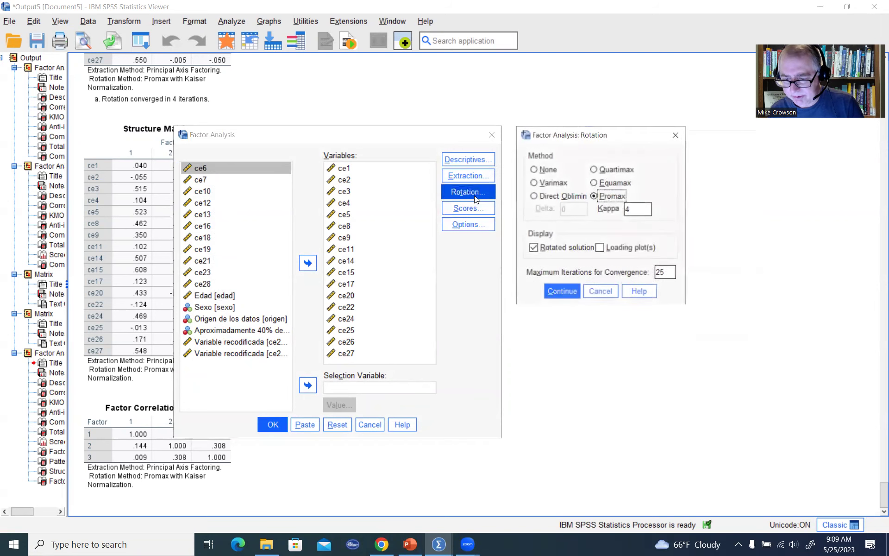
{"action": "left_click", "coordinate": [529, 183]}
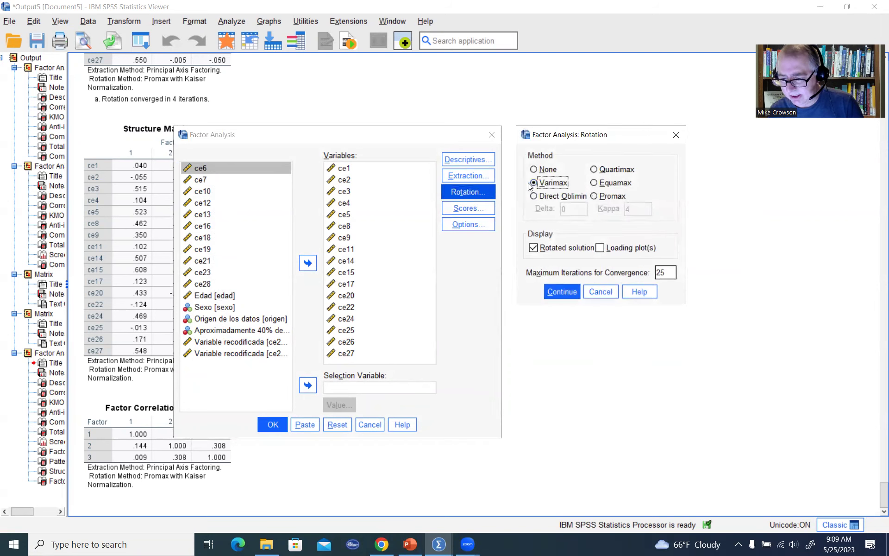
{"action": "left_click", "coordinate": [562, 291]}
{"action": "left_click", "coordinate": [280, 423]}
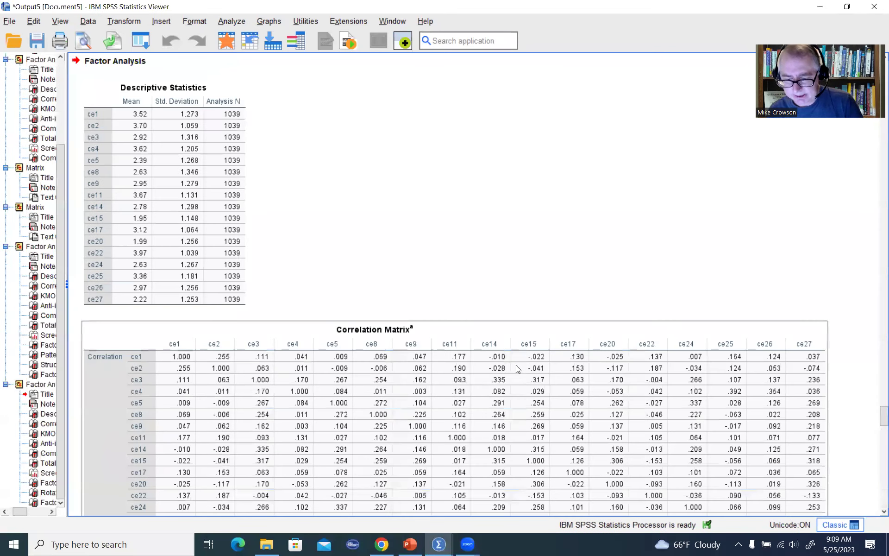
- Label the Extraction and Rotation Sums of Squared Loadings in the new Total Variance Explained table as prerotation and postrotation
{"action": "scroll", "coordinate": [515, 369], "scroll_direction": "down", "scroll_amount": 10}
{"action": "scroll", "coordinate": [517, 369], "scroll_direction": "down", "scroll_amount": 7}
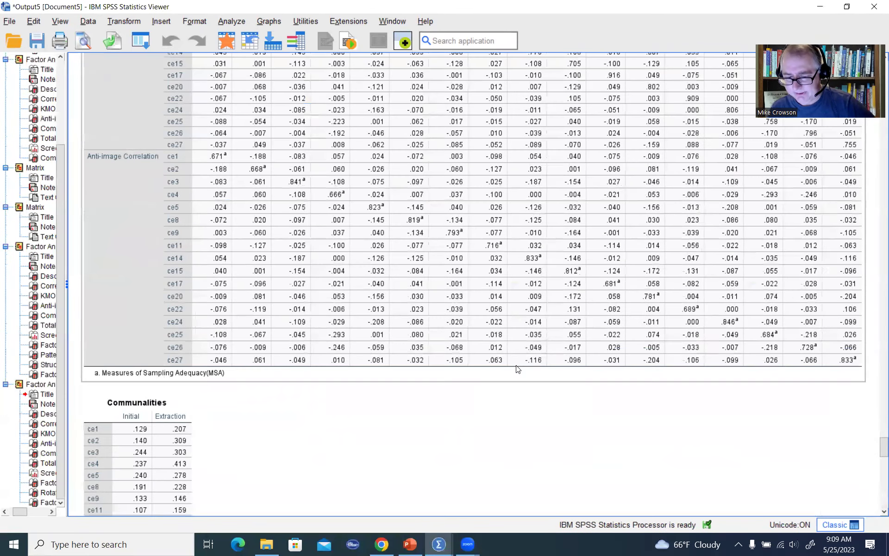
{"action": "scroll", "coordinate": [518, 369], "scroll_direction": "down", "scroll_amount": 10}
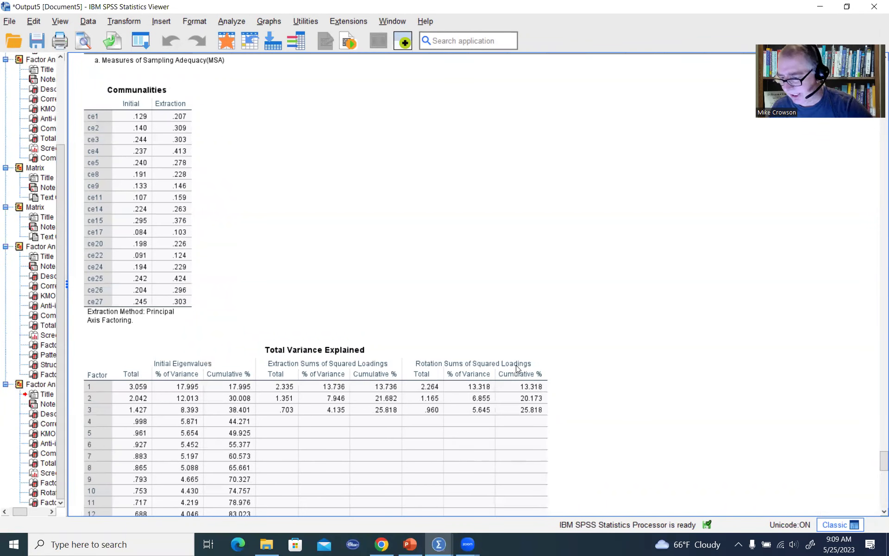
{"action": "scroll", "coordinate": [515, 365], "scroll_direction": "down", "scroll_amount": 5}
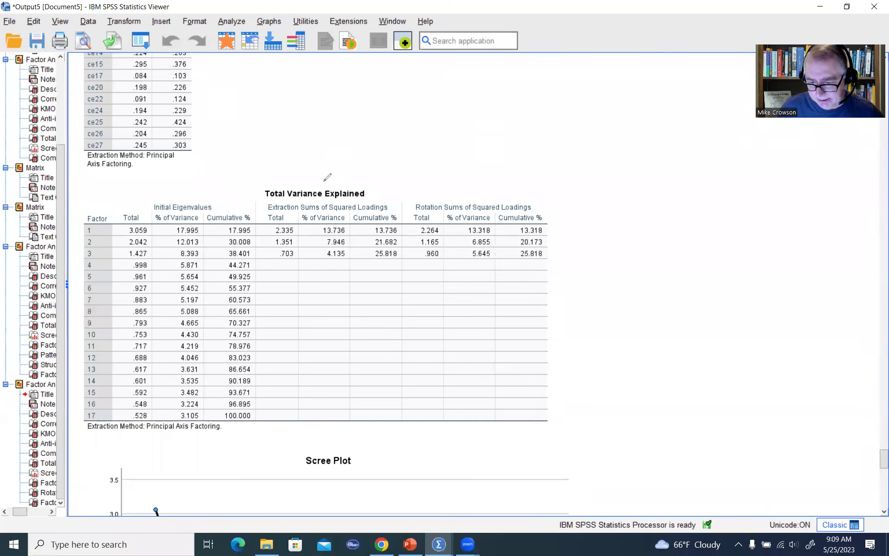
{"action": "left_click_drag", "start_coordinate": [298, 167], "coordinate": [375, 169]}
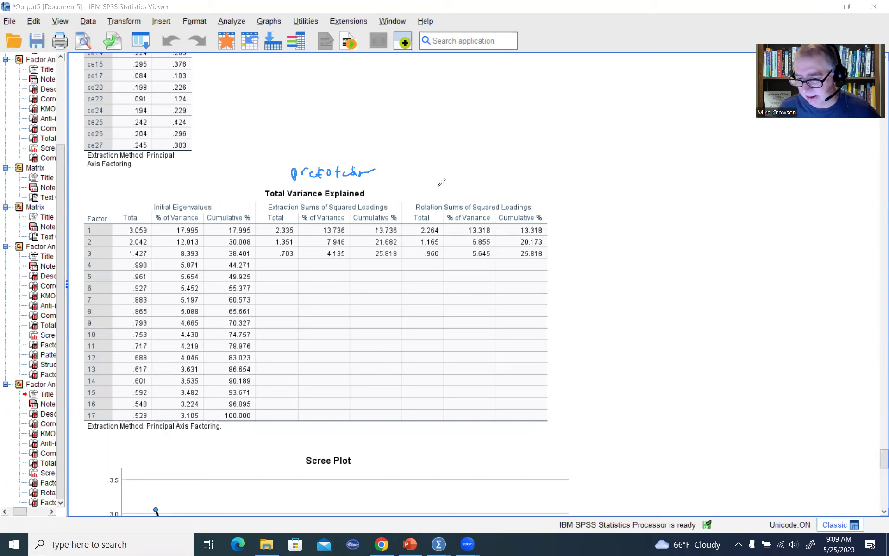
{"action": "mouse_move", "coordinate": [443, 180]}
{"action": "left_mouse_down"}
{"action": "mouse_move", "coordinate": [442, 172]}
{"action": "mouse_move", "coordinate": [515, 161]}
{"action": "left_mouse_up"}
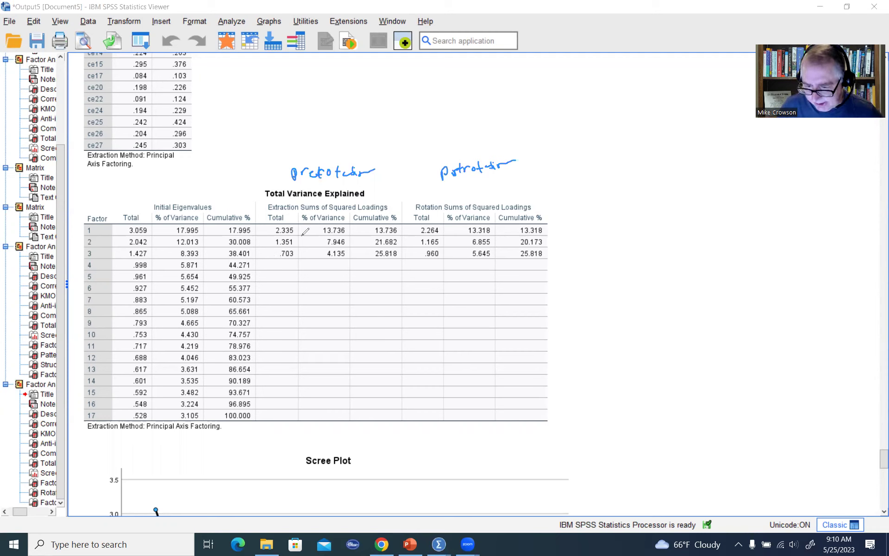
- Circle the three rotation sums columns, underline the factor 3 cumulative percentages before and after rotation, and clear the markings
{"action": "mouse_move", "coordinate": [411, 227]}
{"action": "left_mouse_down"}
{"action": "mouse_move", "coordinate": [427, 215]}
{"action": "mouse_move", "coordinate": [443, 255]}
{"action": "mouse_move", "coordinate": [416, 213]}
{"action": "left_mouse_up"}
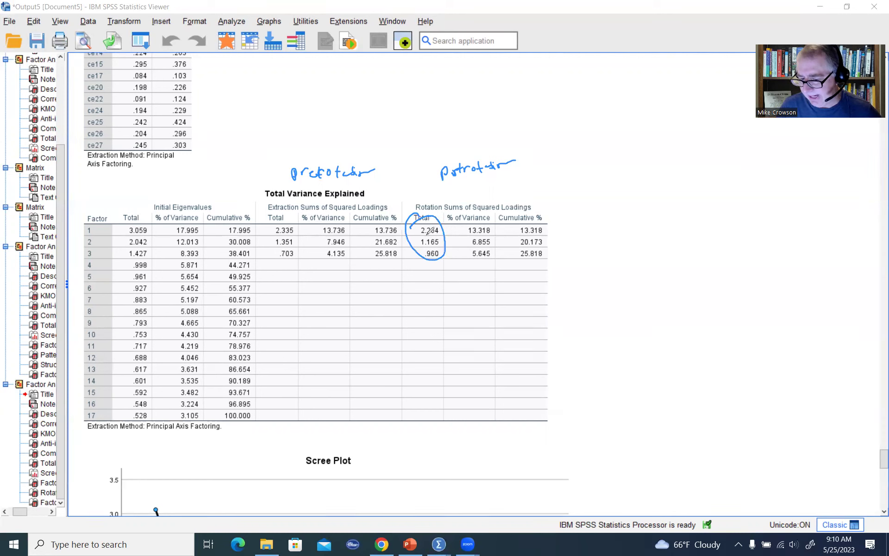
{"action": "mouse_move", "coordinate": [478, 221]}
{"action": "left_mouse_down"}
{"action": "mouse_move", "coordinate": [498, 232]}
{"action": "mouse_move", "coordinate": [476, 265]}
{"action": "mouse_move", "coordinate": [545, 226]}
{"action": "mouse_move", "coordinate": [544, 256]}
{"action": "mouse_move", "coordinate": [510, 261]}
{"action": "mouse_move", "coordinate": [531, 222]}
{"action": "left_mouse_up"}
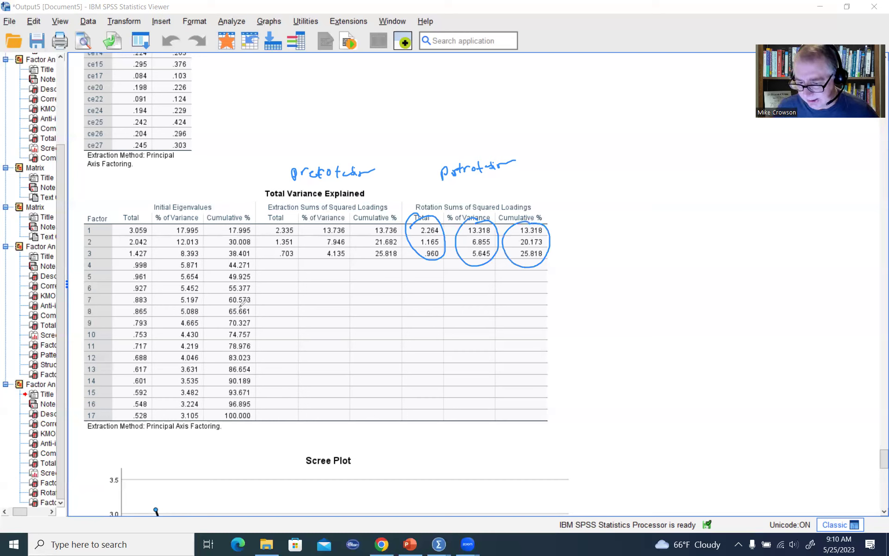
{"action": "left_click_drag", "start_coordinate": [370, 263], "coordinate": [396, 263]}
{"action": "left_click_drag", "start_coordinate": [521, 259], "coordinate": [547, 260]}
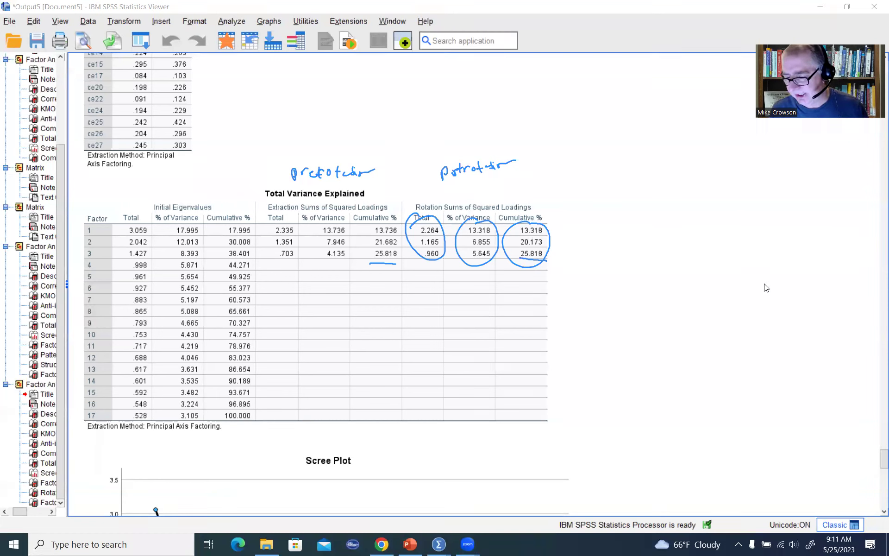
{"action": "key", "text": "Escape"}
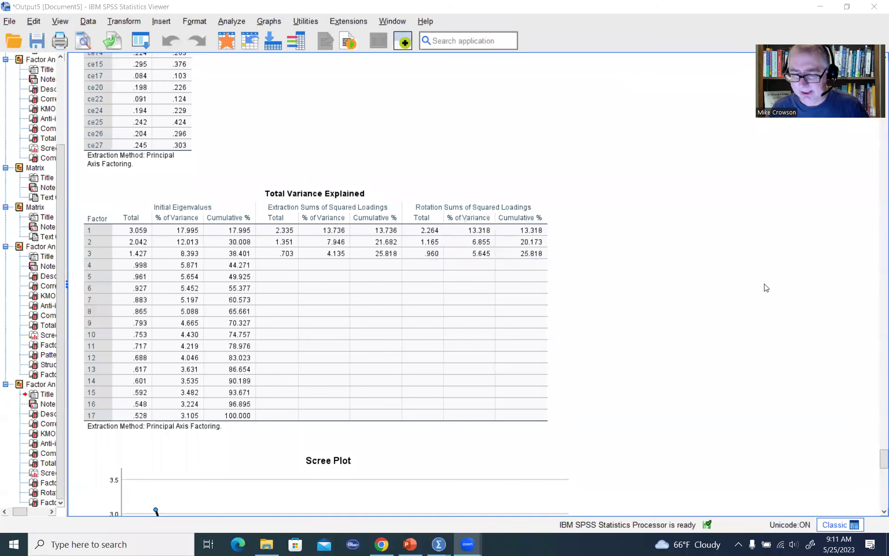
- Go past the scree plot and unrotated Factor Matrix to the Varimax Rotated Factor Matrix and tick it for review
{"action": "scroll", "coordinate": [767, 287], "scroll_direction": "down", "scroll_amount": 10}
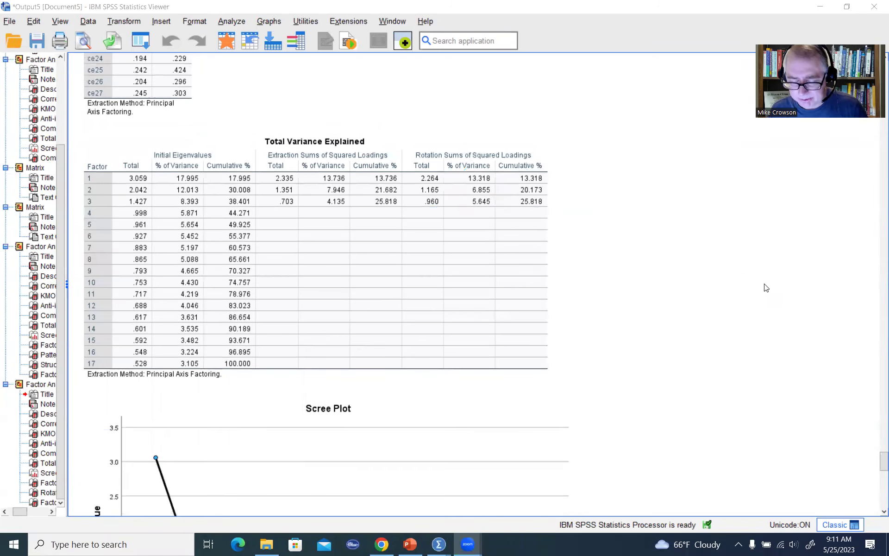
{"action": "scroll", "coordinate": [767, 288], "scroll_direction": "down", "scroll_amount": 10}
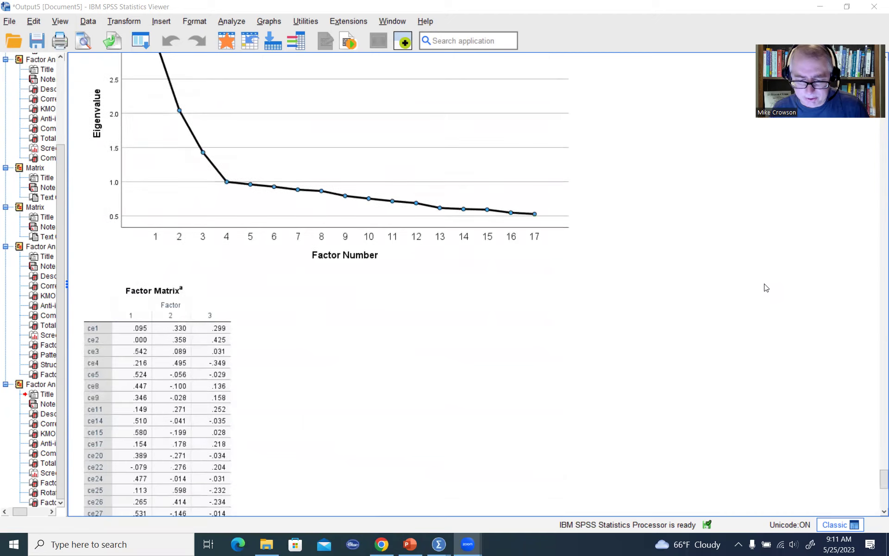
{"action": "left_click", "coordinate": [190, 220]}
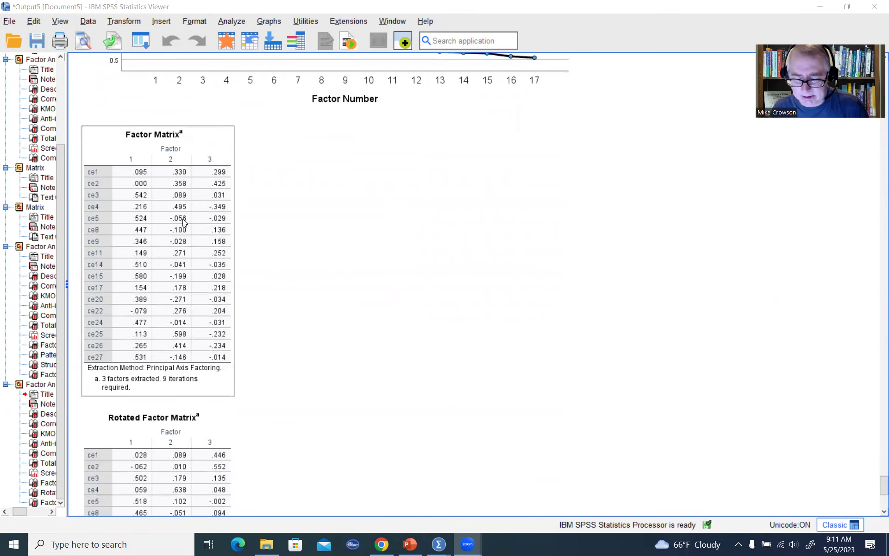
{"action": "left_click", "coordinate": [249, 143]}
{"action": "left_click", "coordinate": [198, 160]}
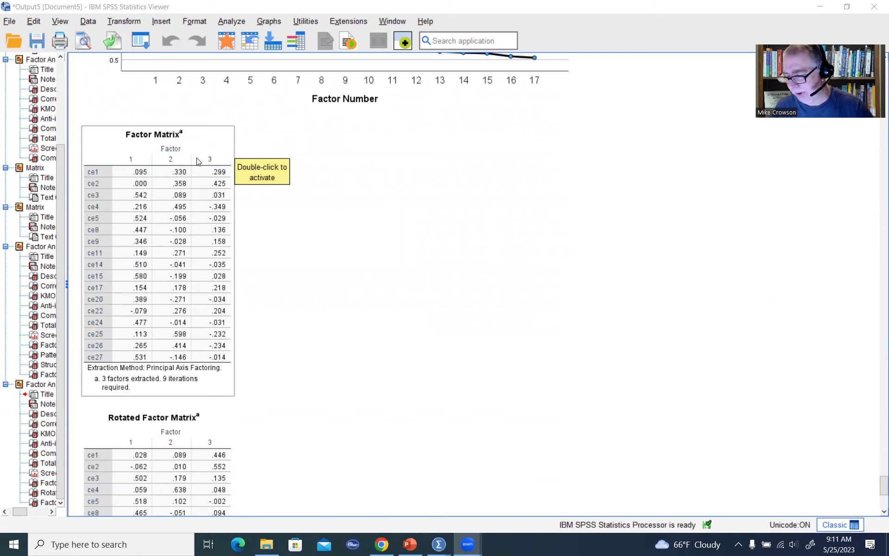
{"action": "left_click", "coordinate": [514, 193]}
{"action": "scroll", "coordinate": [518, 228], "scroll_direction": "down", "scroll_amount": 8}
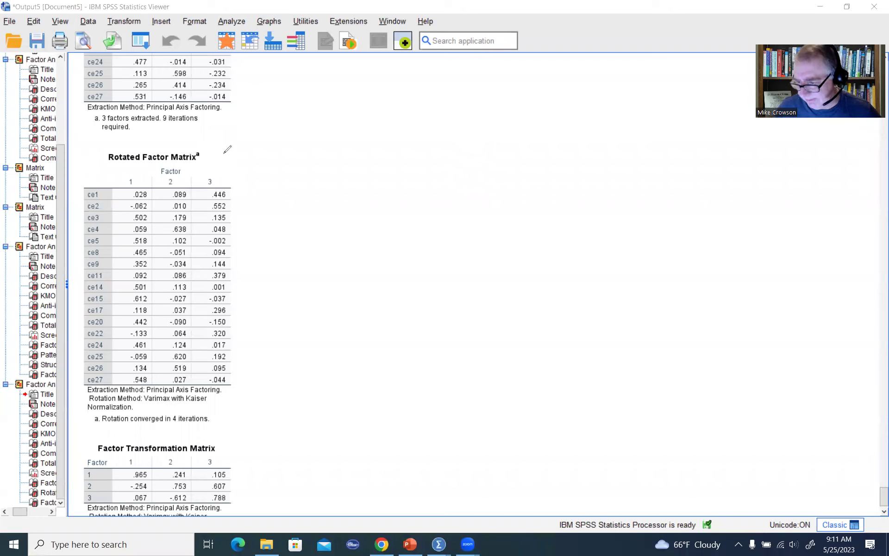
{"action": "left_click_drag", "start_coordinate": [215, 151], "coordinate": [225, 142]}
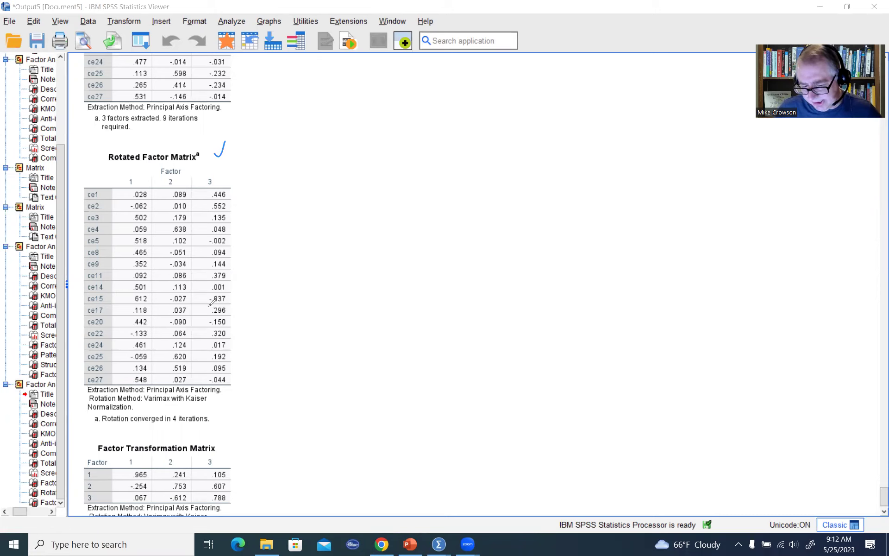
{"action": "mouse_move", "coordinate": [211, 302]}
{"action": "left_mouse_down"}
{"action": "mouse_move", "coordinate": [230, 309]}
{"action": "mouse_move", "coordinate": [221, 317]}
{"action": "mouse_move", "coordinate": [211, 301]}
{"action": "left_mouse_up"}
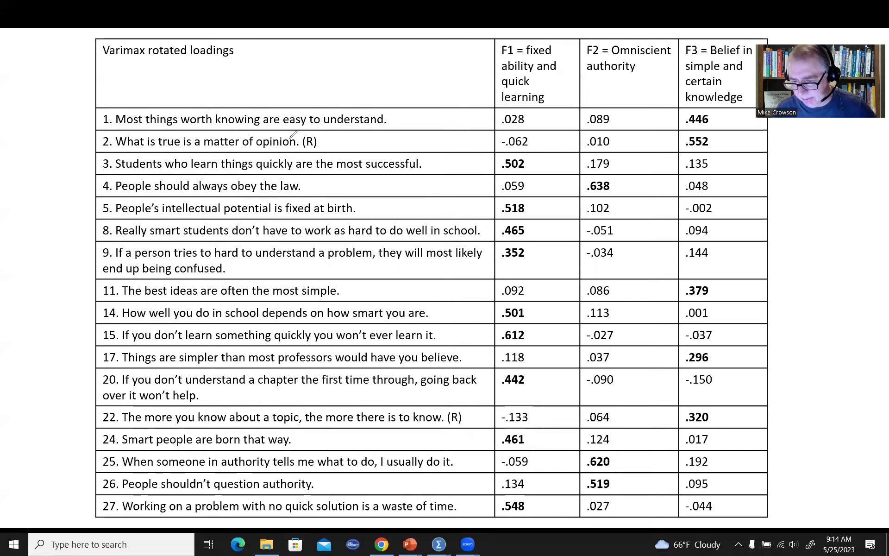
- On the Varimax rotated loadings slide, circle the F1 loadings of items 3, 5, 8, 14, 15, 20, 24 and 27 and strike out item 9
{"action": "left_click_drag", "start_coordinate": [494, 157], "coordinate": [528, 159]}
{"action": "mouse_move", "coordinate": [505, 197]}
{"action": "left_mouse_down"}
{"action": "mouse_move", "coordinate": [527, 197]}
{"action": "mouse_move", "coordinate": [518, 222]}
{"action": "left_mouse_up"}
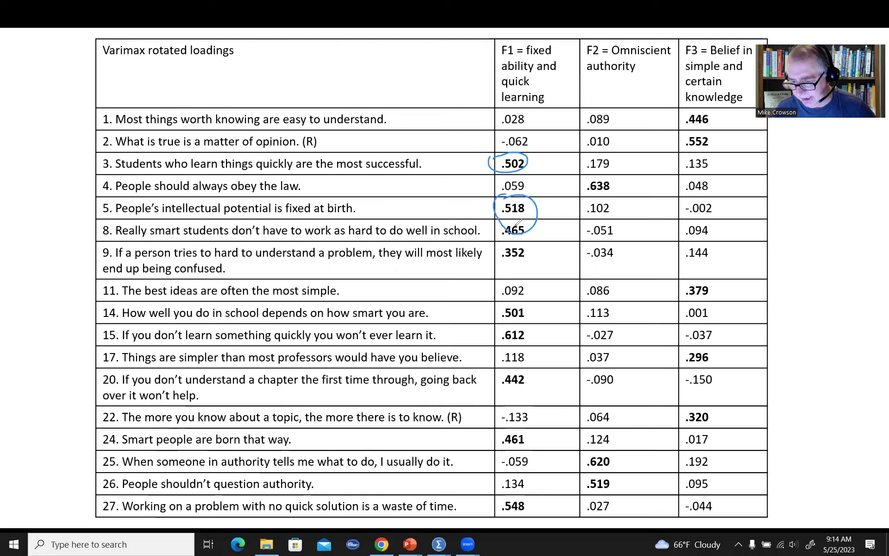
{"action": "mouse_move", "coordinate": [533, 314]}
{"action": "left_mouse_down"}
{"action": "mouse_move", "coordinate": [508, 304]}
{"action": "mouse_move", "coordinate": [532, 319]}
{"action": "left_mouse_up"}
{"action": "left_click_drag", "start_coordinate": [516, 367], "coordinate": [525, 369]}
{"action": "left_click_drag", "start_coordinate": [527, 430], "coordinate": [514, 424]}
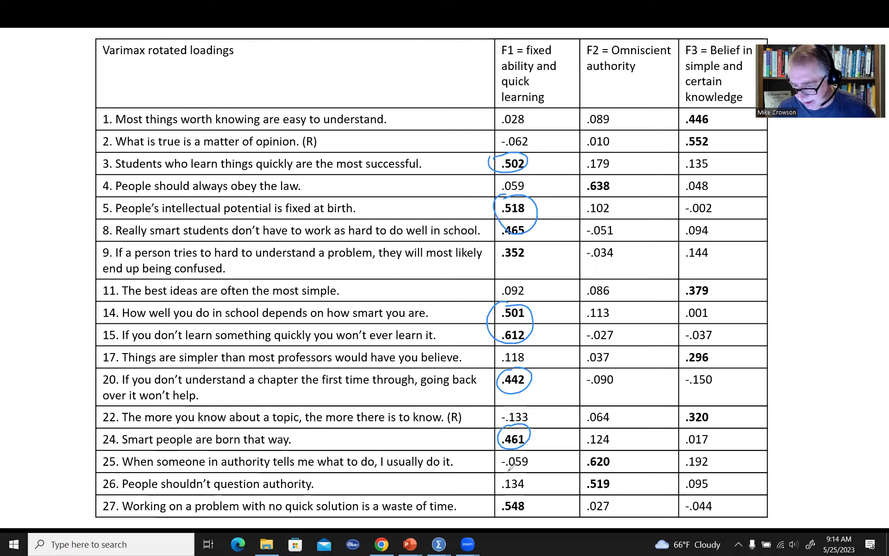
{"action": "mouse_move", "coordinate": [517, 491]}
{"action": "left_mouse_down"}
{"action": "mouse_move", "coordinate": [520, 510]}
{"action": "mouse_move", "coordinate": [506, 489]}
{"action": "left_mouse_up"}
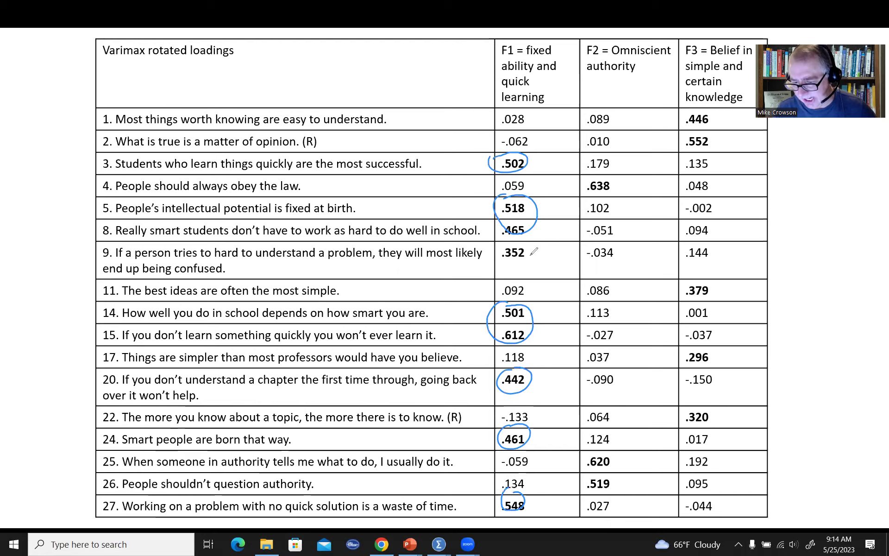
{"action": "left_click_drag", "start_coordinate": [490, 258], "coordinate": [538, 248]}
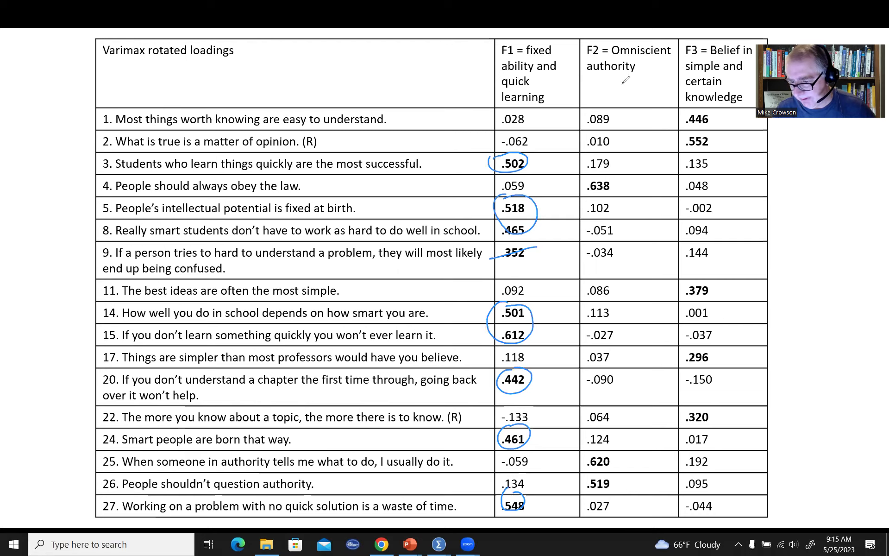
- Circle the loadings of items 4, 25 and 26 on F2 and items 1 and 2 on F3, and strike out F3 items 11, 17 and 22
{"action": "left_click_drag", "start_coordinate": [590, 178], "coordinate": [595, 202]}
{"action": "mouse_move", "coordinate": [602, 448]}
{"action": "left_mouse_down"}
{"action": "mouse_move", "coordinate": [619, 477]}
{"action": "mouse_move", "coordinate": [588, 446]}
{"action": "mouse_move", "coordinate": [602, 444]}
{"action": "left_mouse_up"}
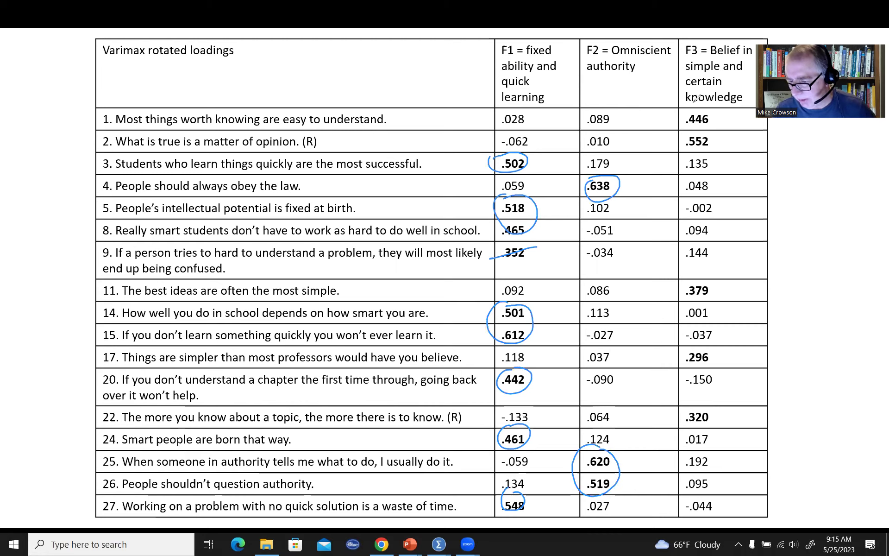
{"action": "mouse_move", "coordinate": [695, 107]}
{"action": "left_mouse_down"}
{"action": "mouse_move", "coordinate": [709, 112]}
{"action": "mouse_move", "coordinate": [677, 121]}
{"action": "mouse_move", "coordinate": [697, 106]}
{"action": "left_mouse_up"}
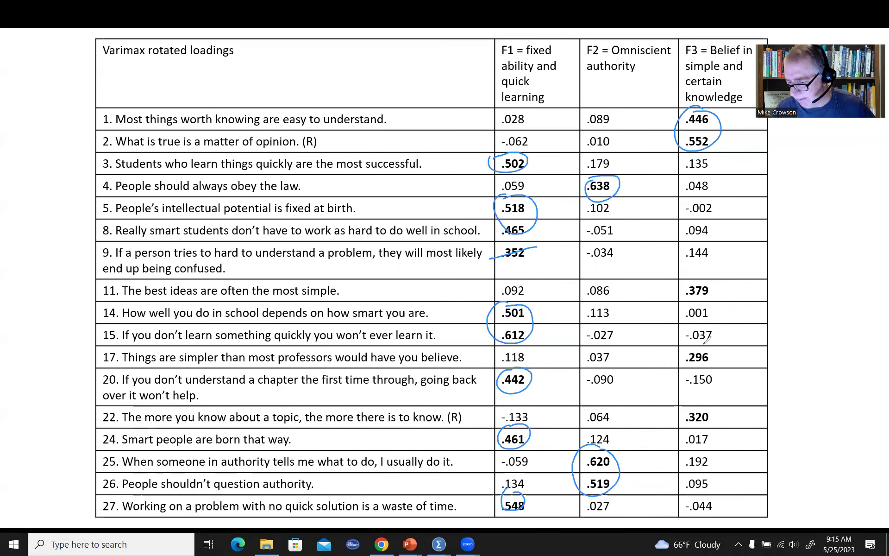
{"action": "left_click_drag", "start_coordinate": [708, 411], "coordinate": [680, 421]}
{"action": "left_click_drag", "start_coordinate": [683, 362], "coordinate": [713, 355]}
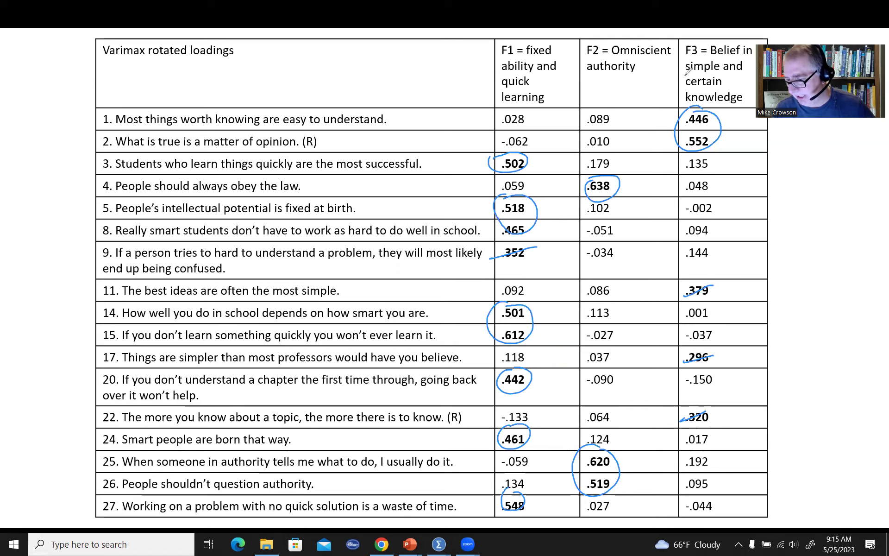